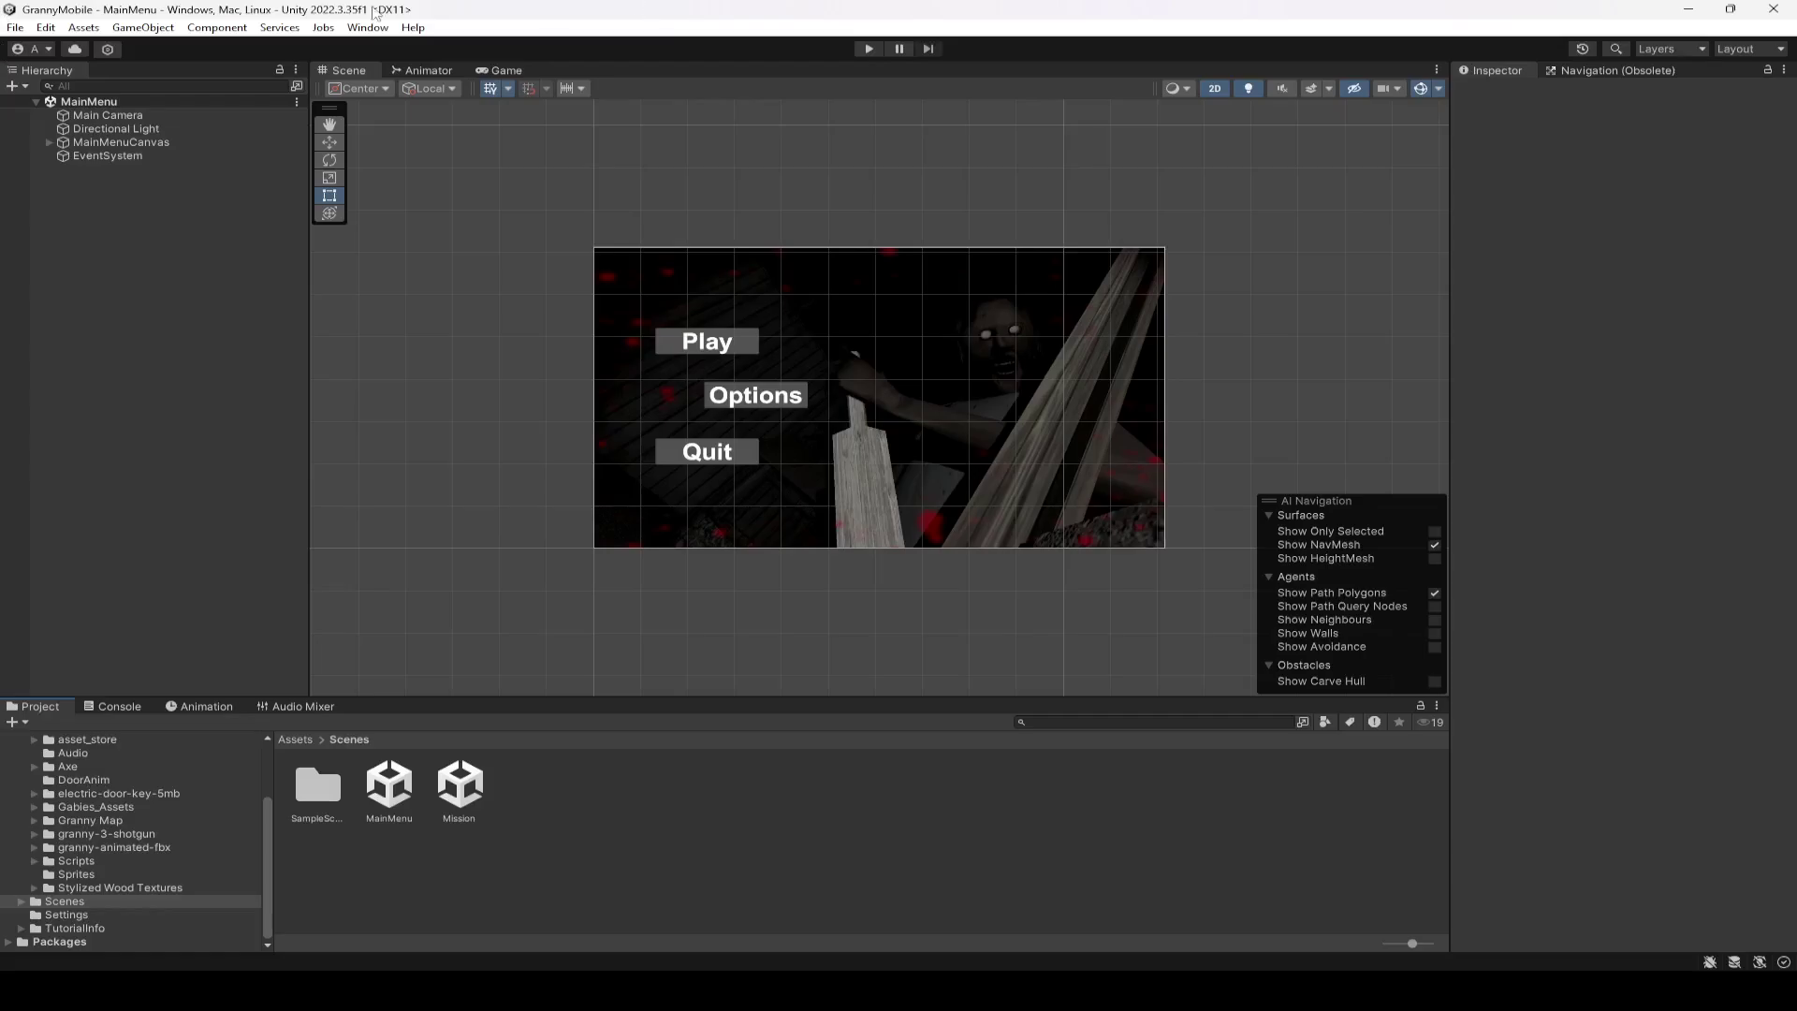
# Step: Open the File menu in the GrannyMobile project's MainMenu scene
pyautogui.click(17, 28)
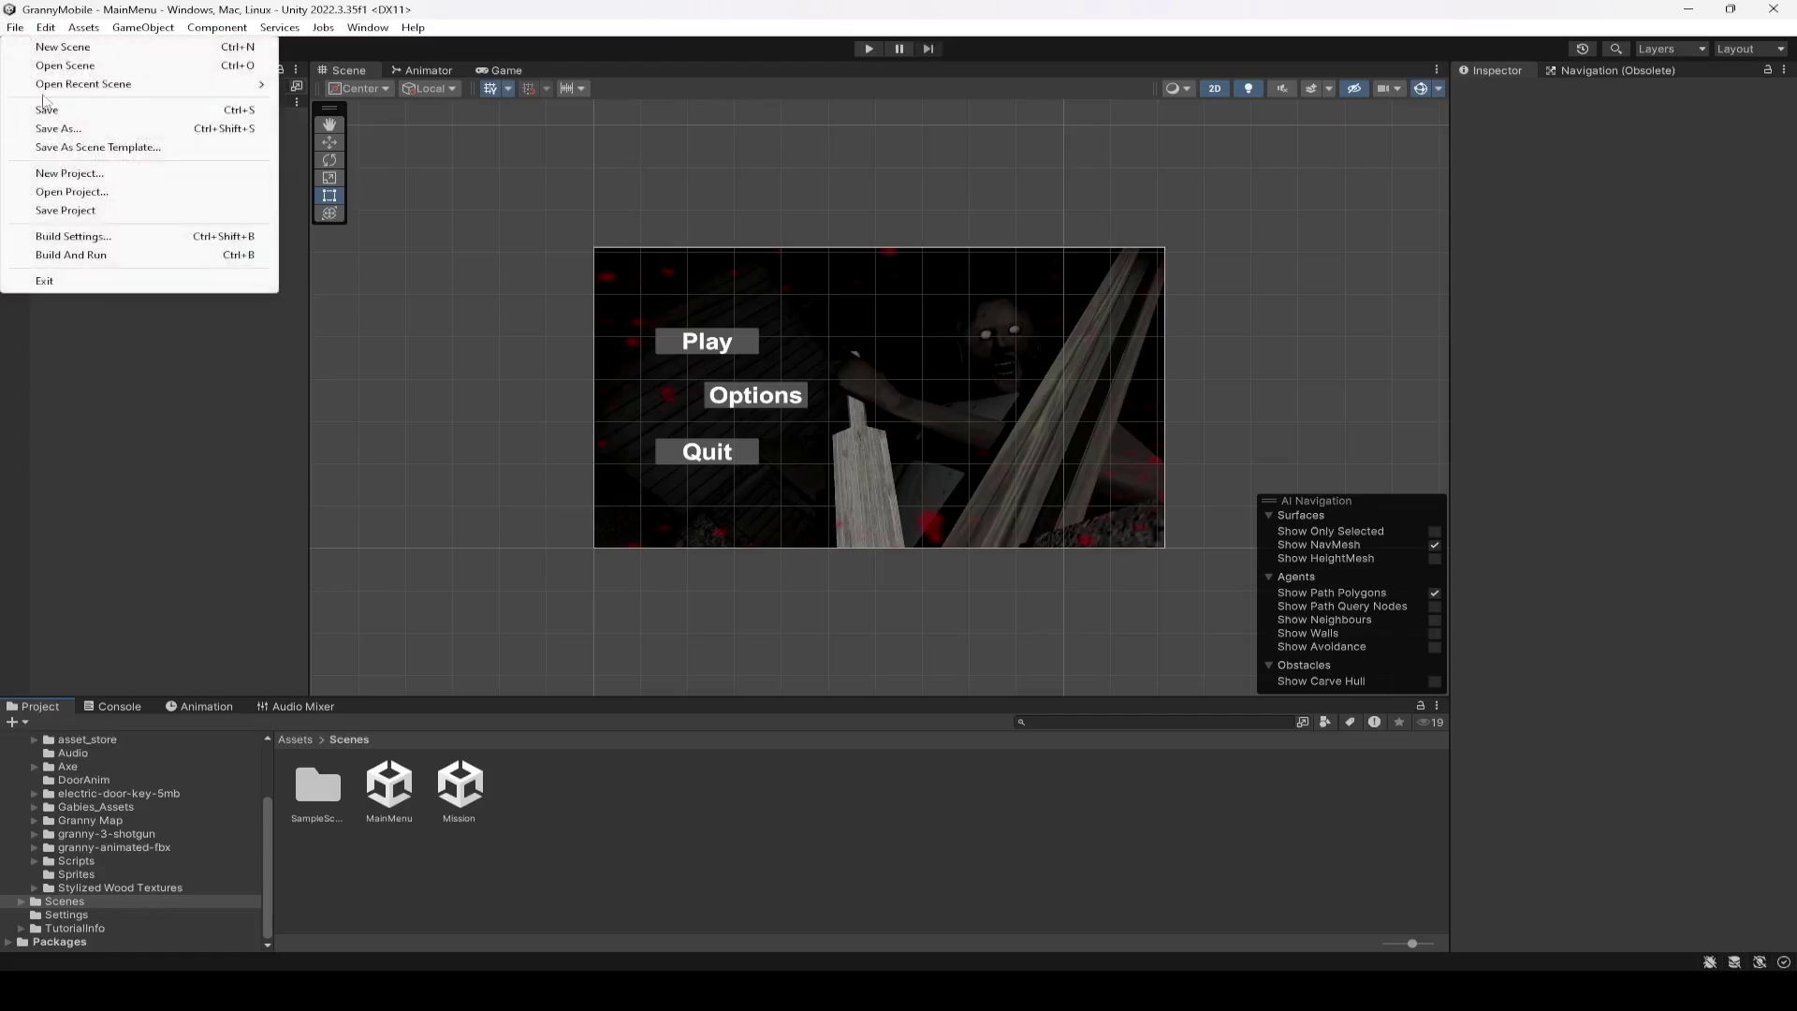
# Step: Open Build Settings, browse Android and the other platforms, then select iOS
pyautogui.click(54, 241)
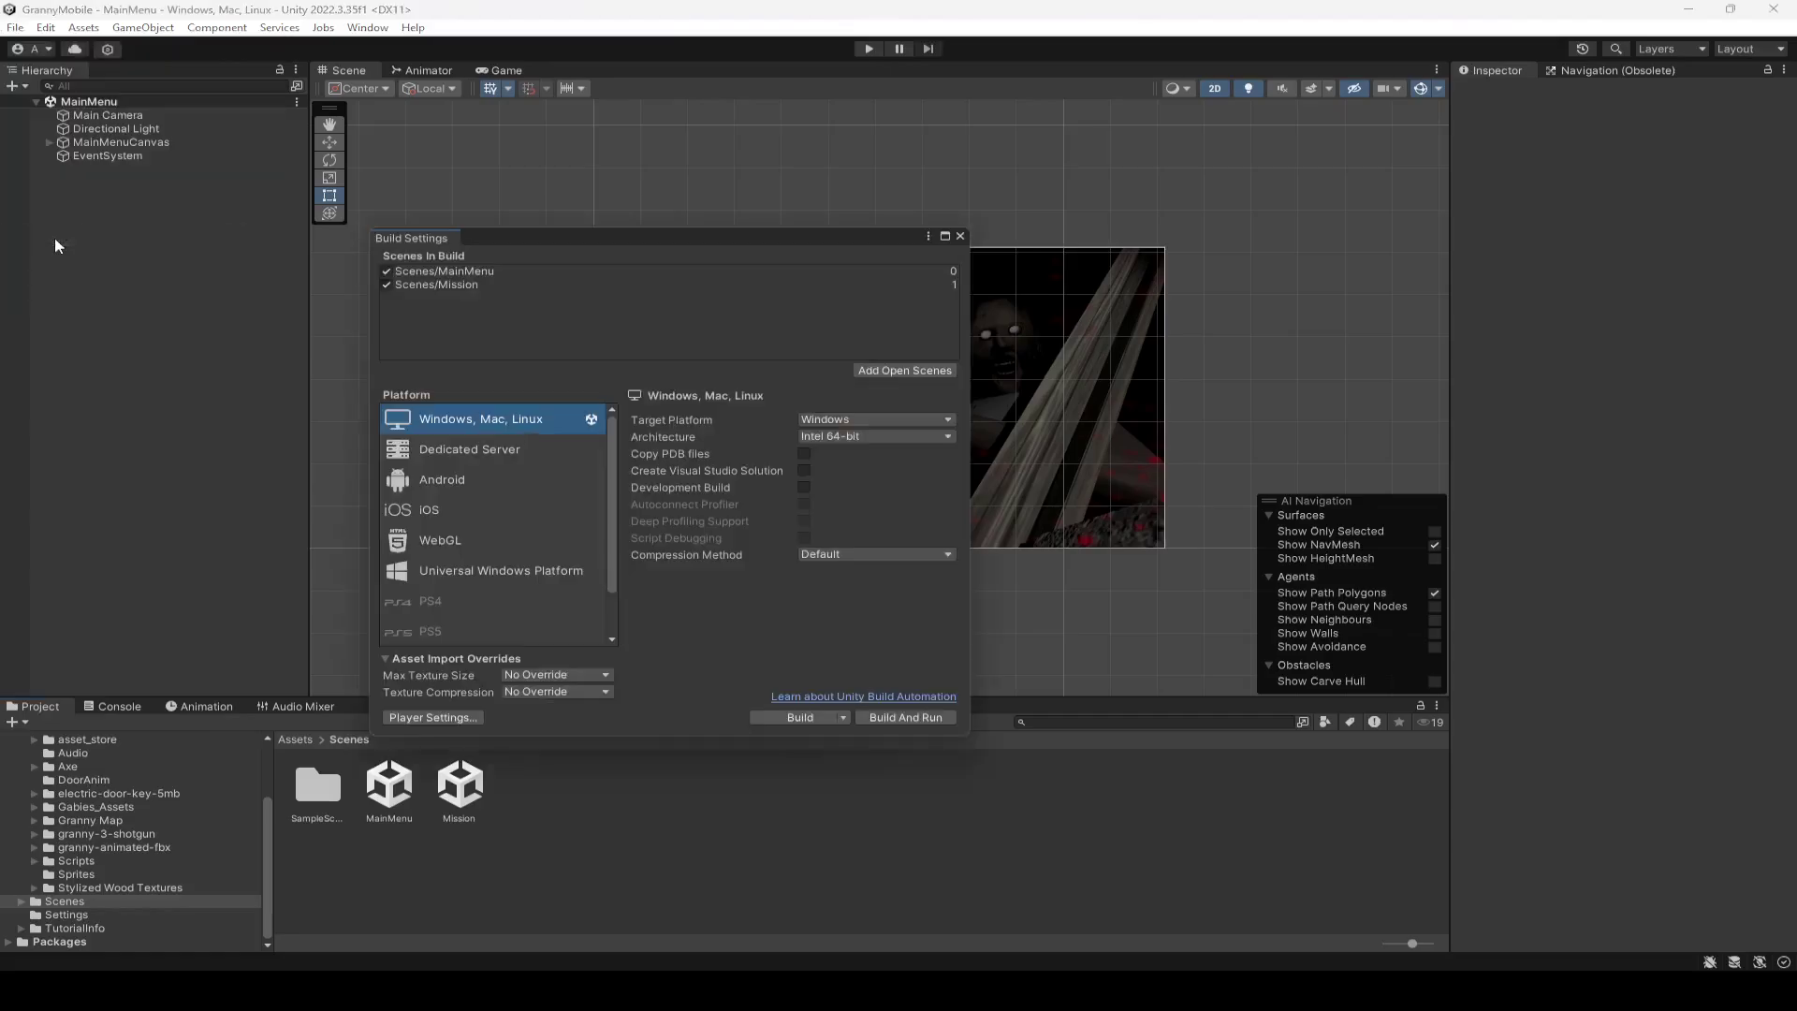
pyautogui.click(442, 481)
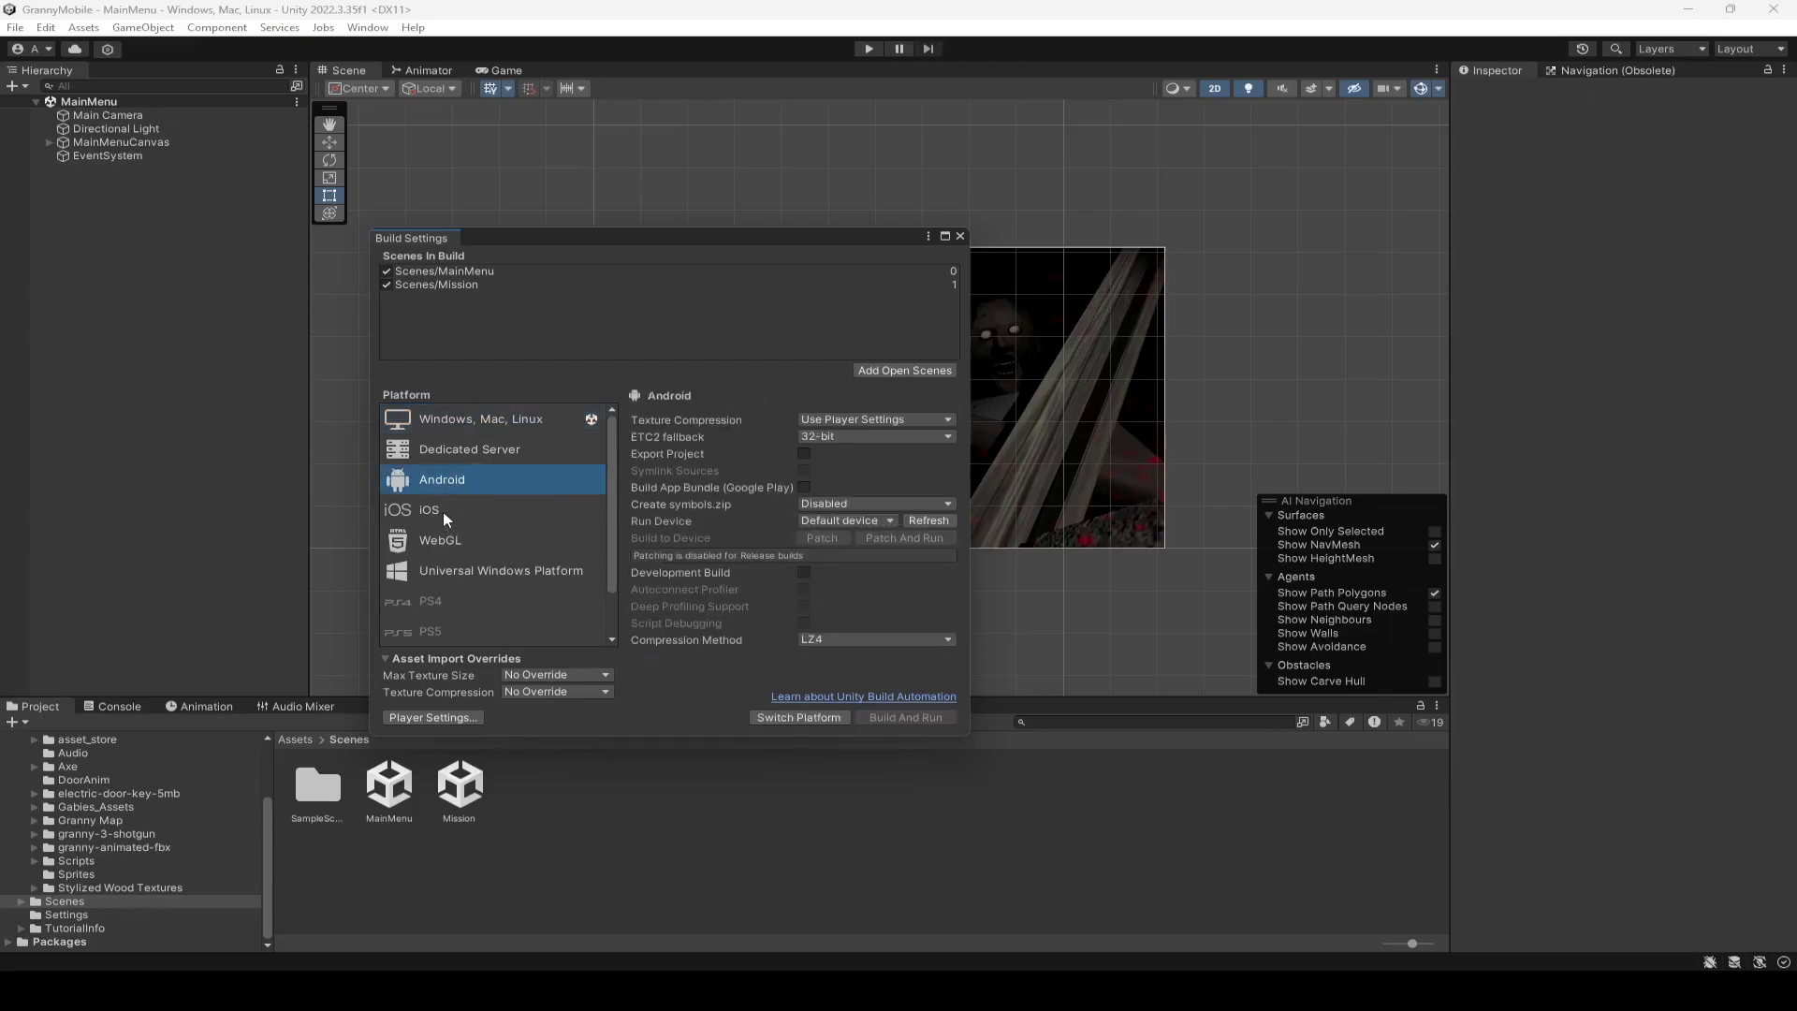
pyautogui.click(441, 510)
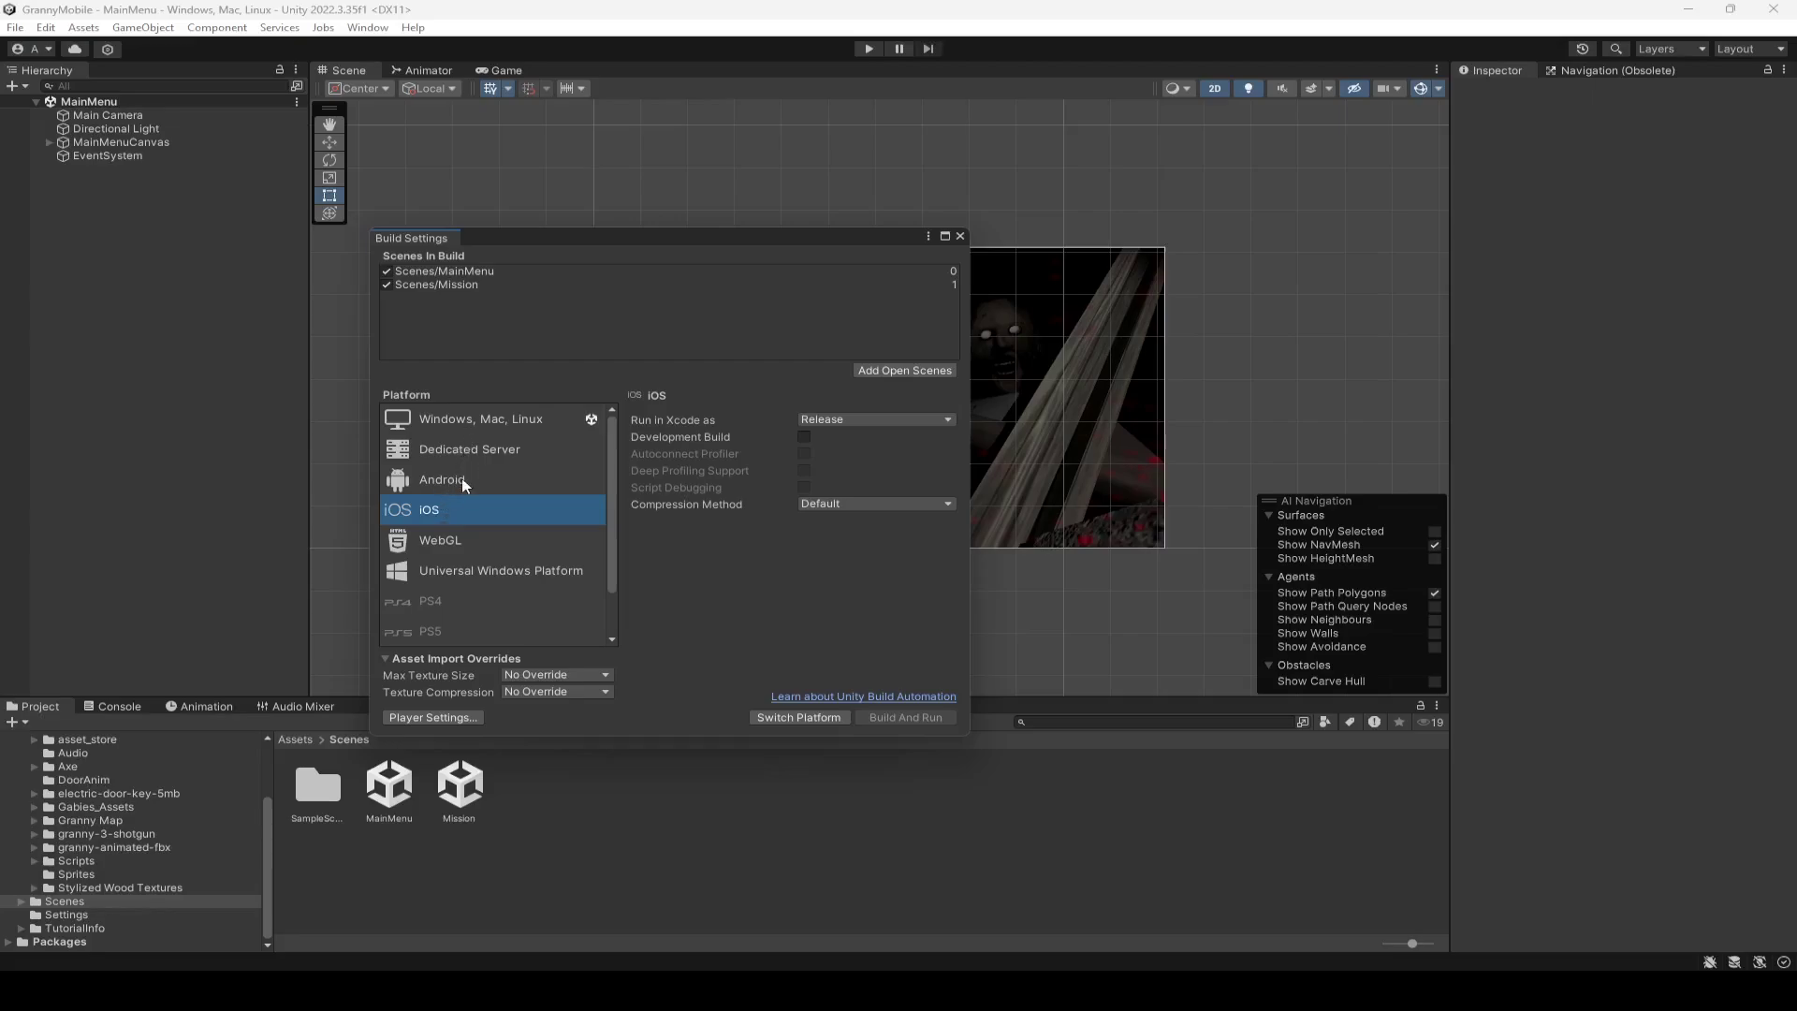
pyautogui.click(466, 482)
pyautogui.click(451, 567)
pyautogui.click(456, 540)
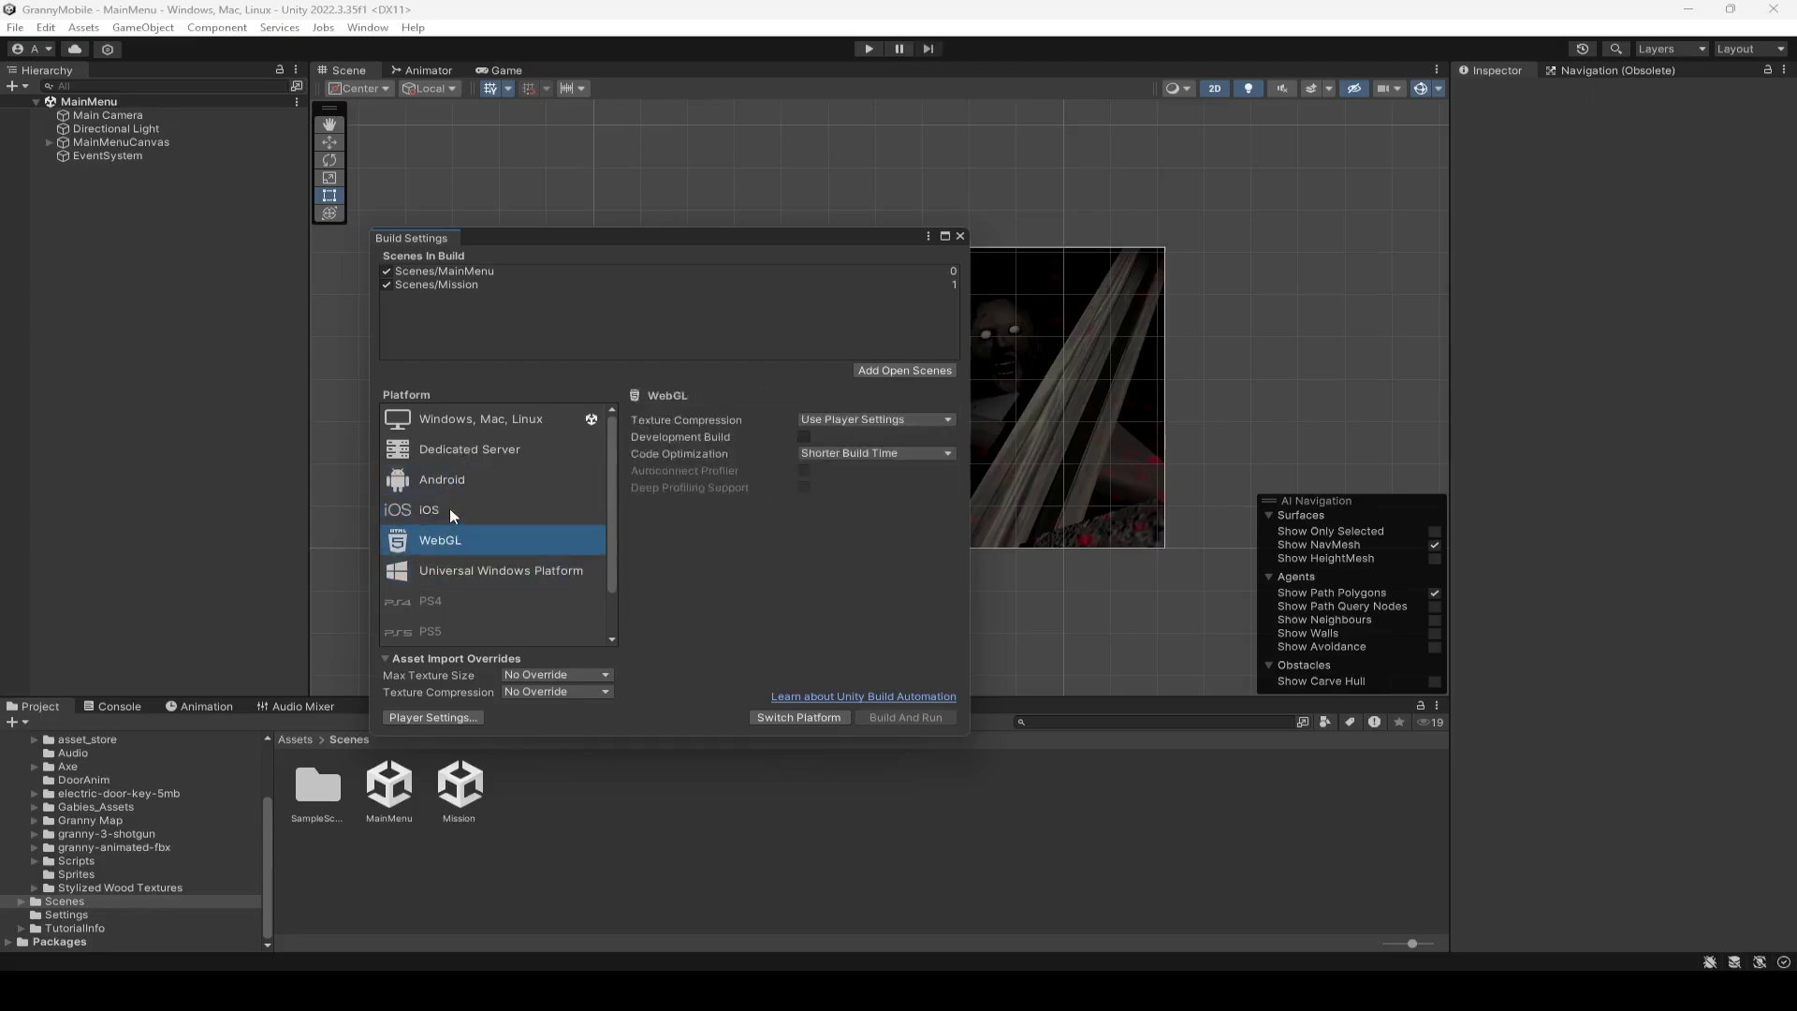
pyautogui.click(453, 509)
pyautogui.click(455, 479)
pyautogui.click(455, 450)
pyautogui.click(455, 419)
pyautogui.click(457, 481)
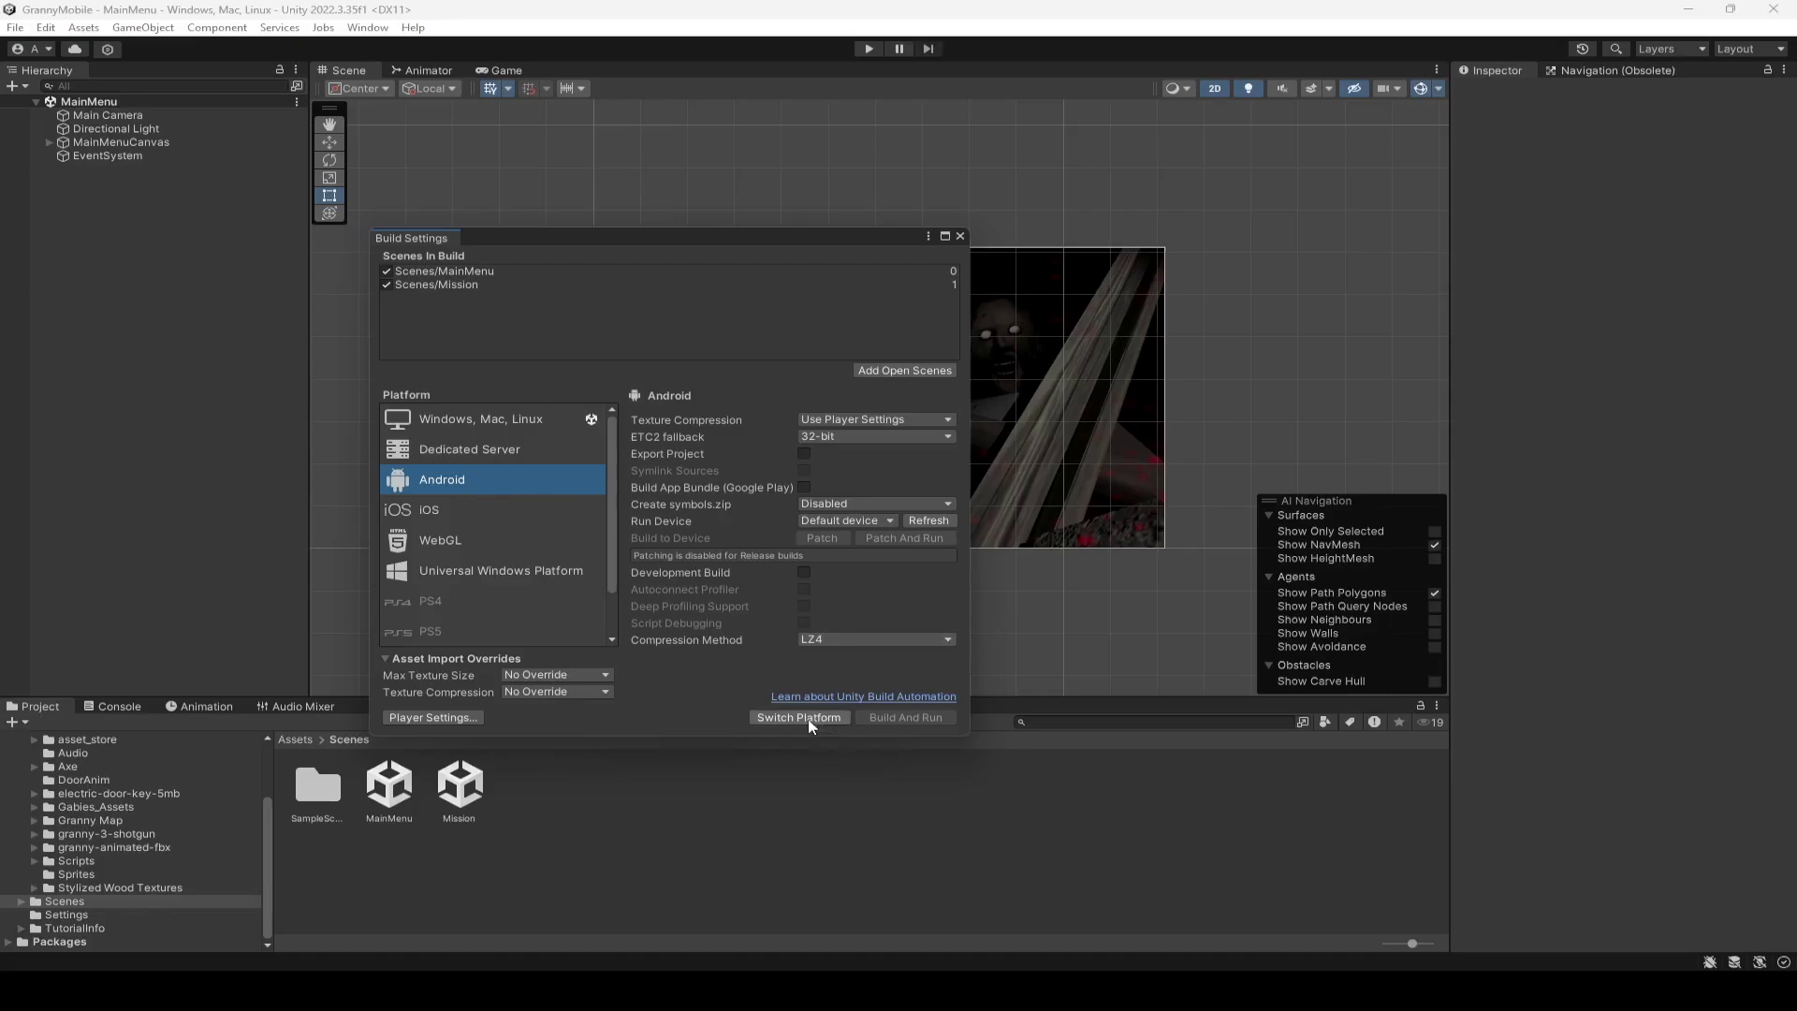
pyautogui.click(456, 510)
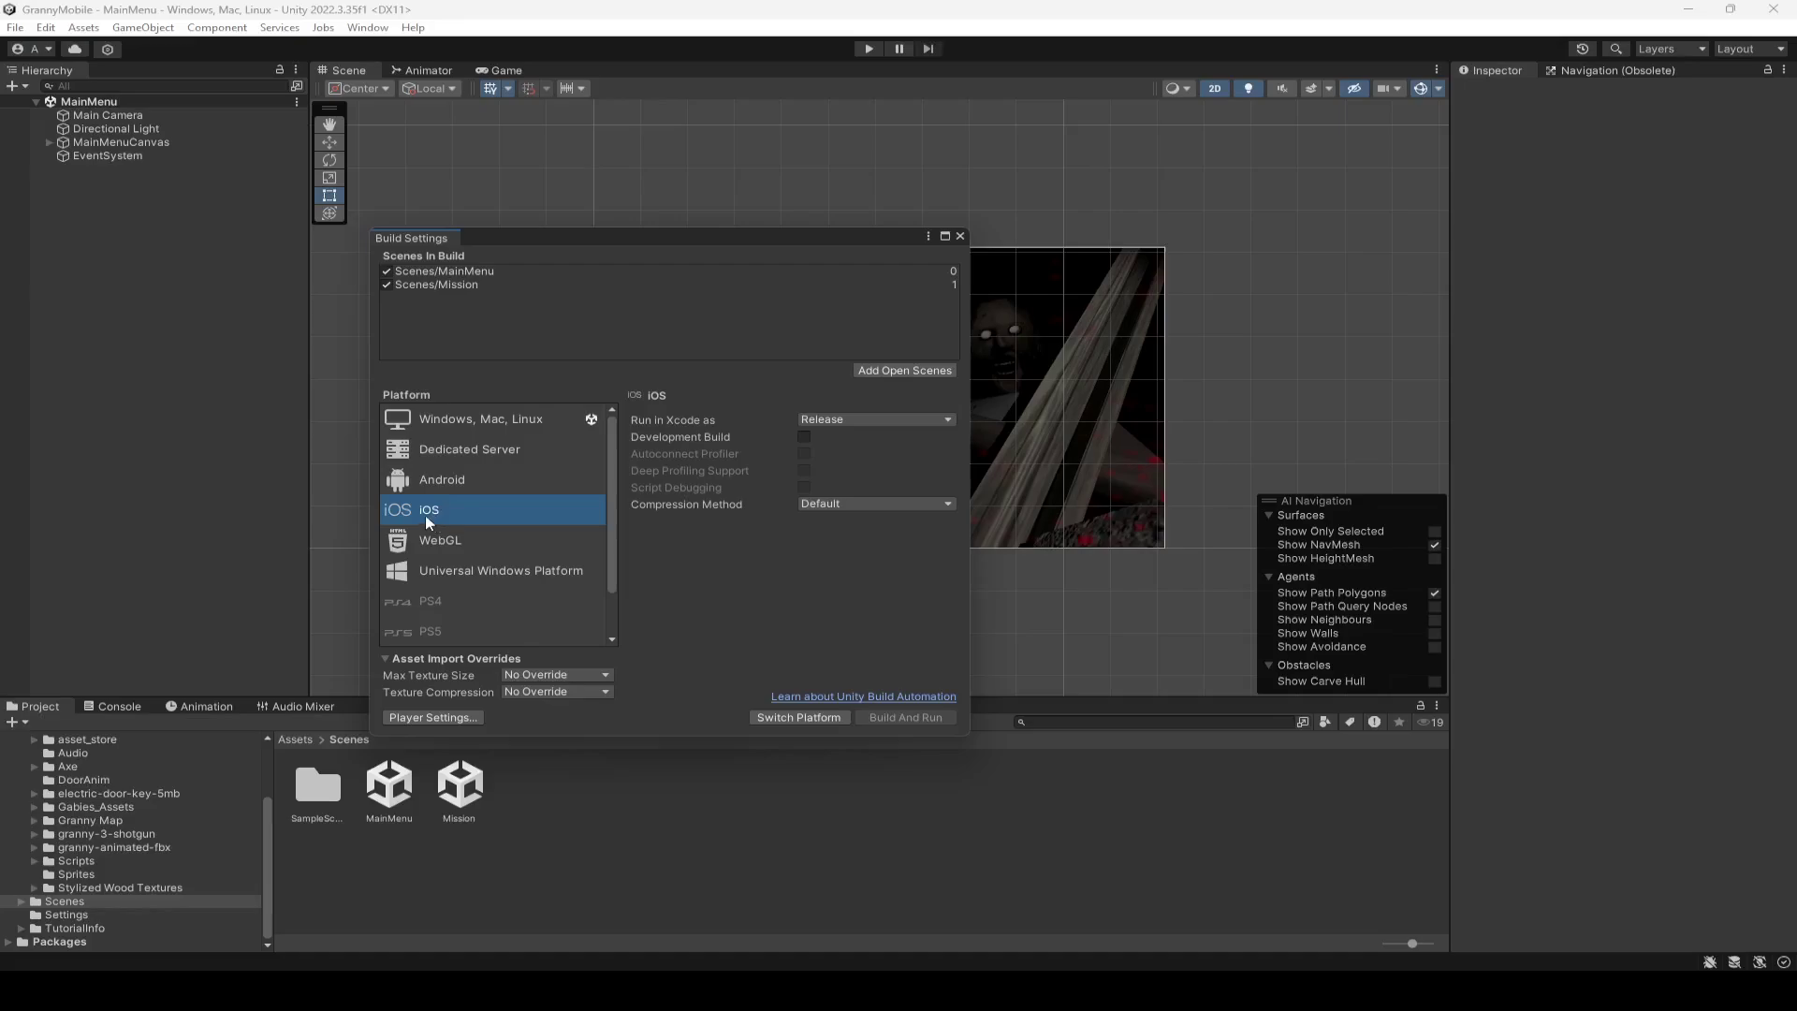
# Step: Switch the active build platform to iOS, then close the Build Settings window
pyautogui.click(805, 717)
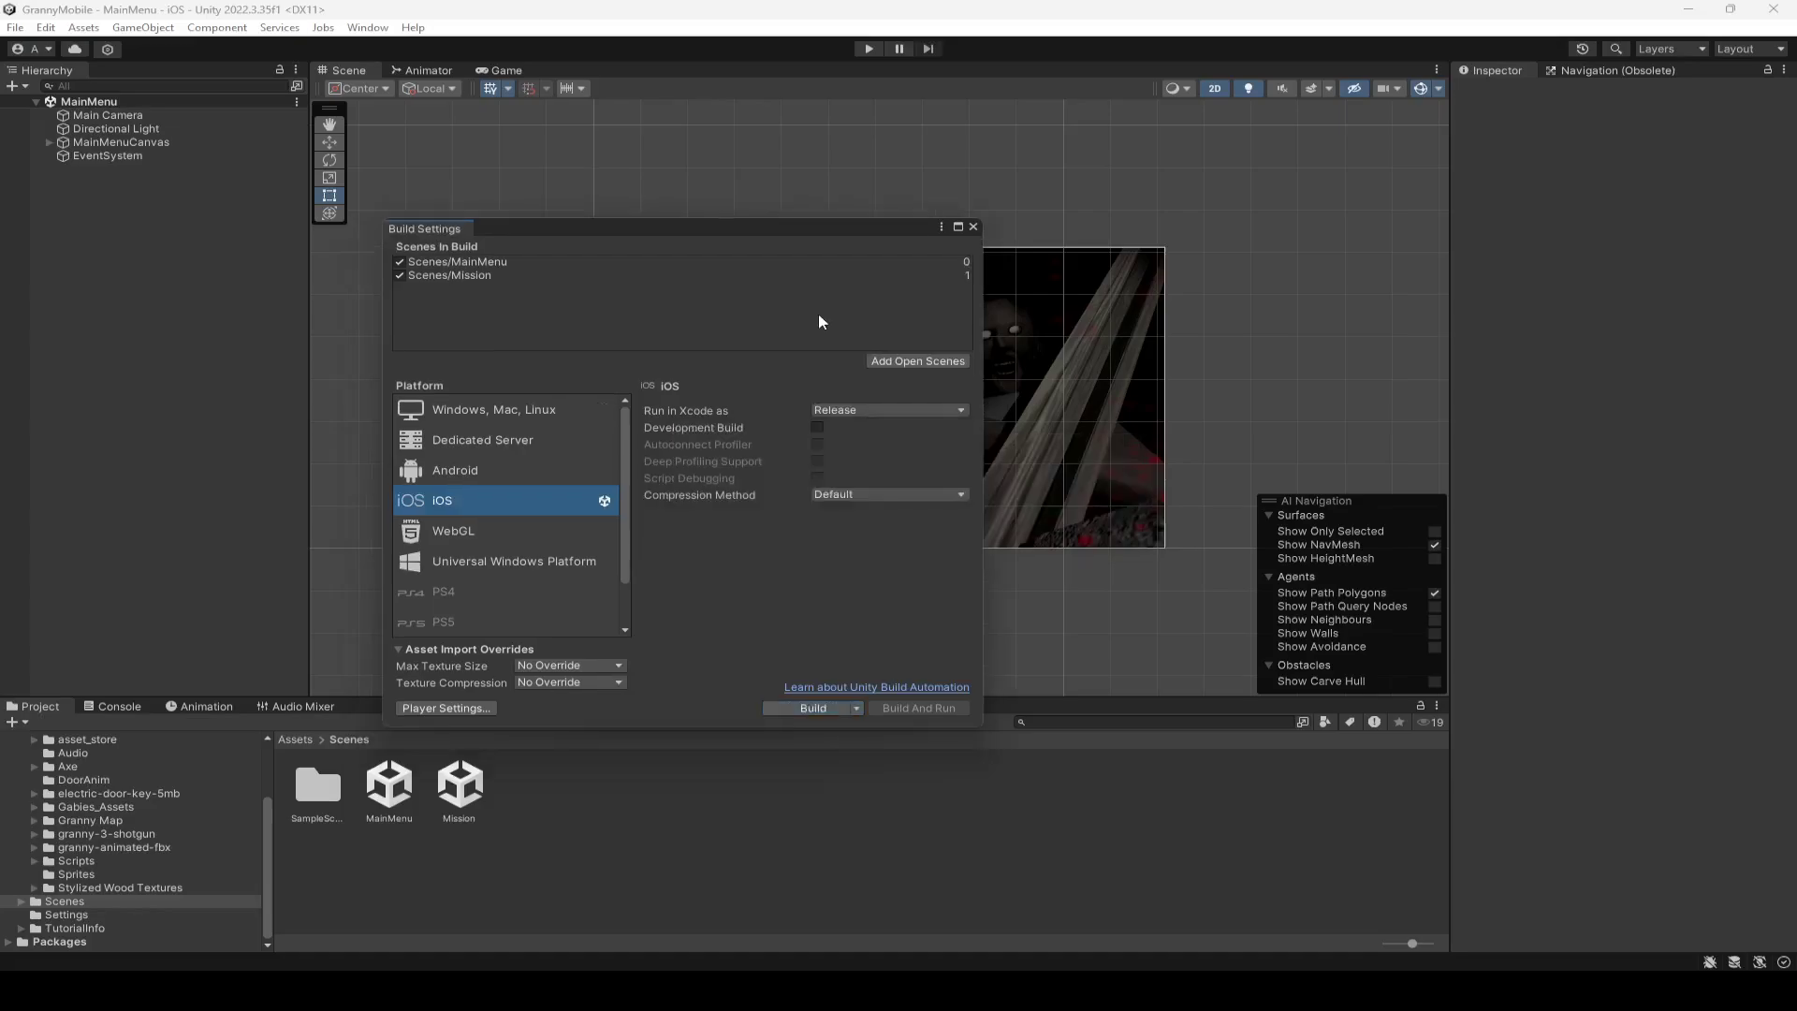
pyautogui.click(972, 227)
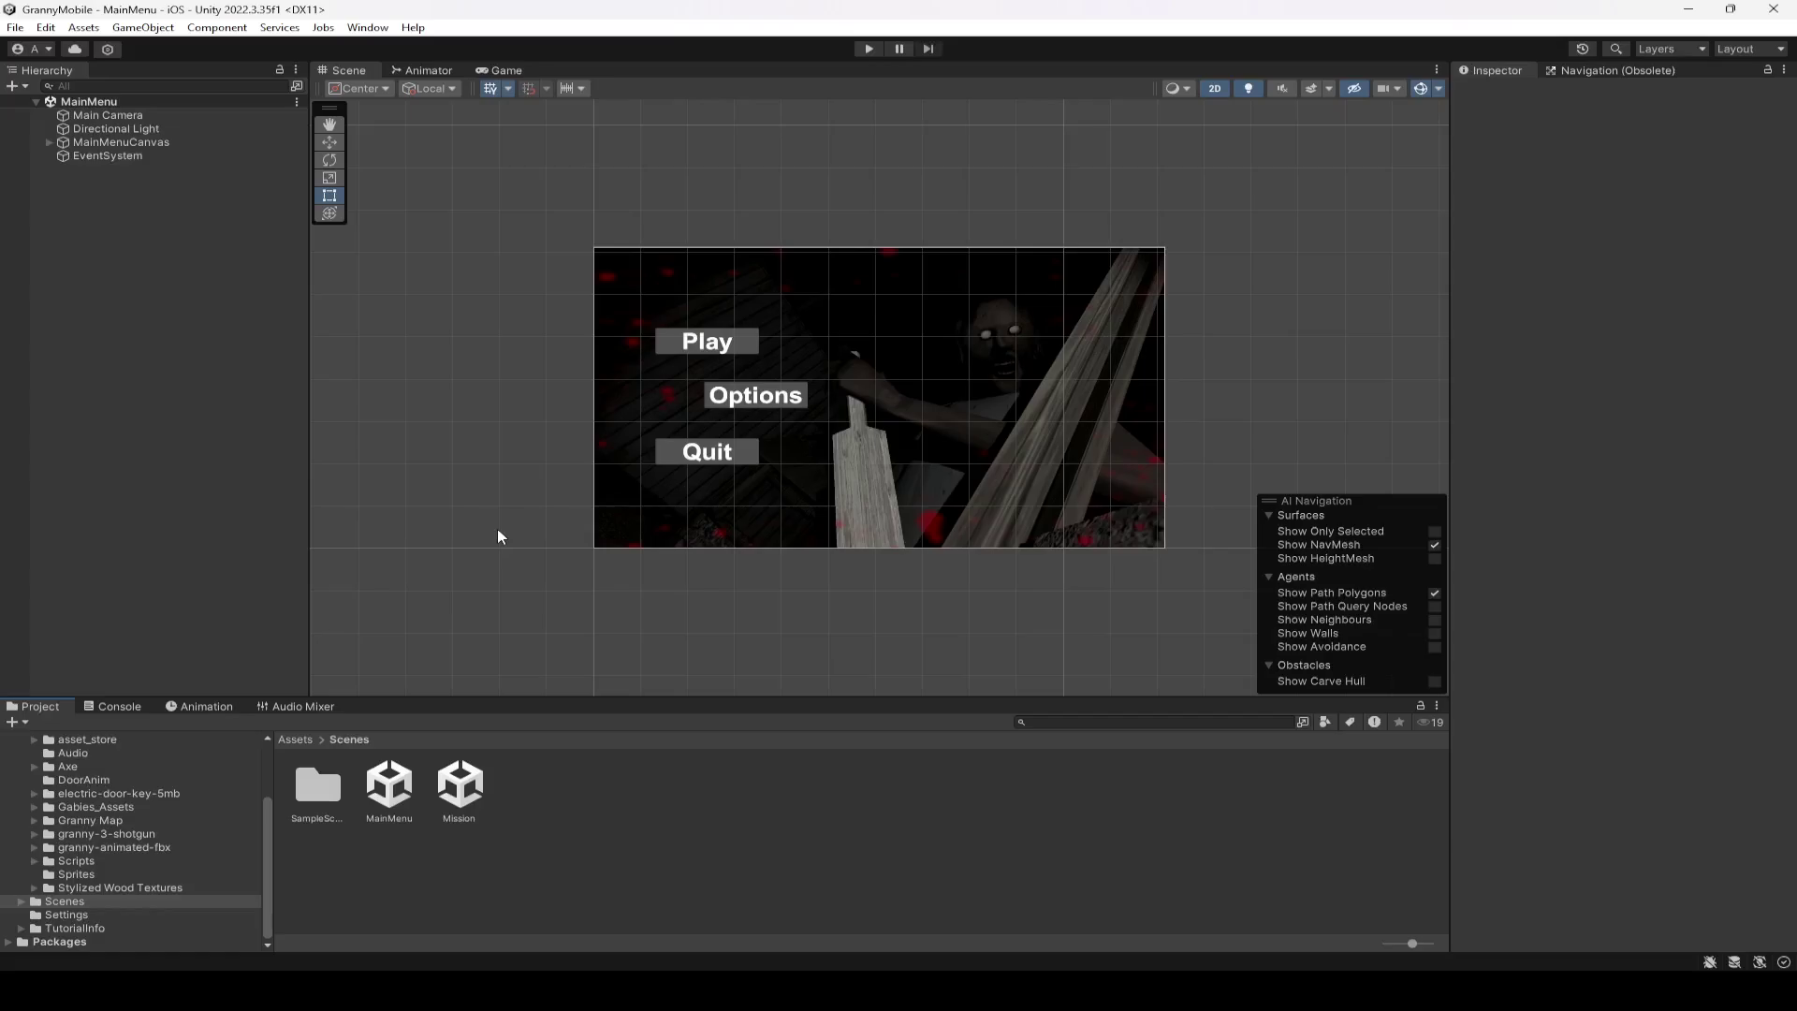
pyautogui.click(45, 27)
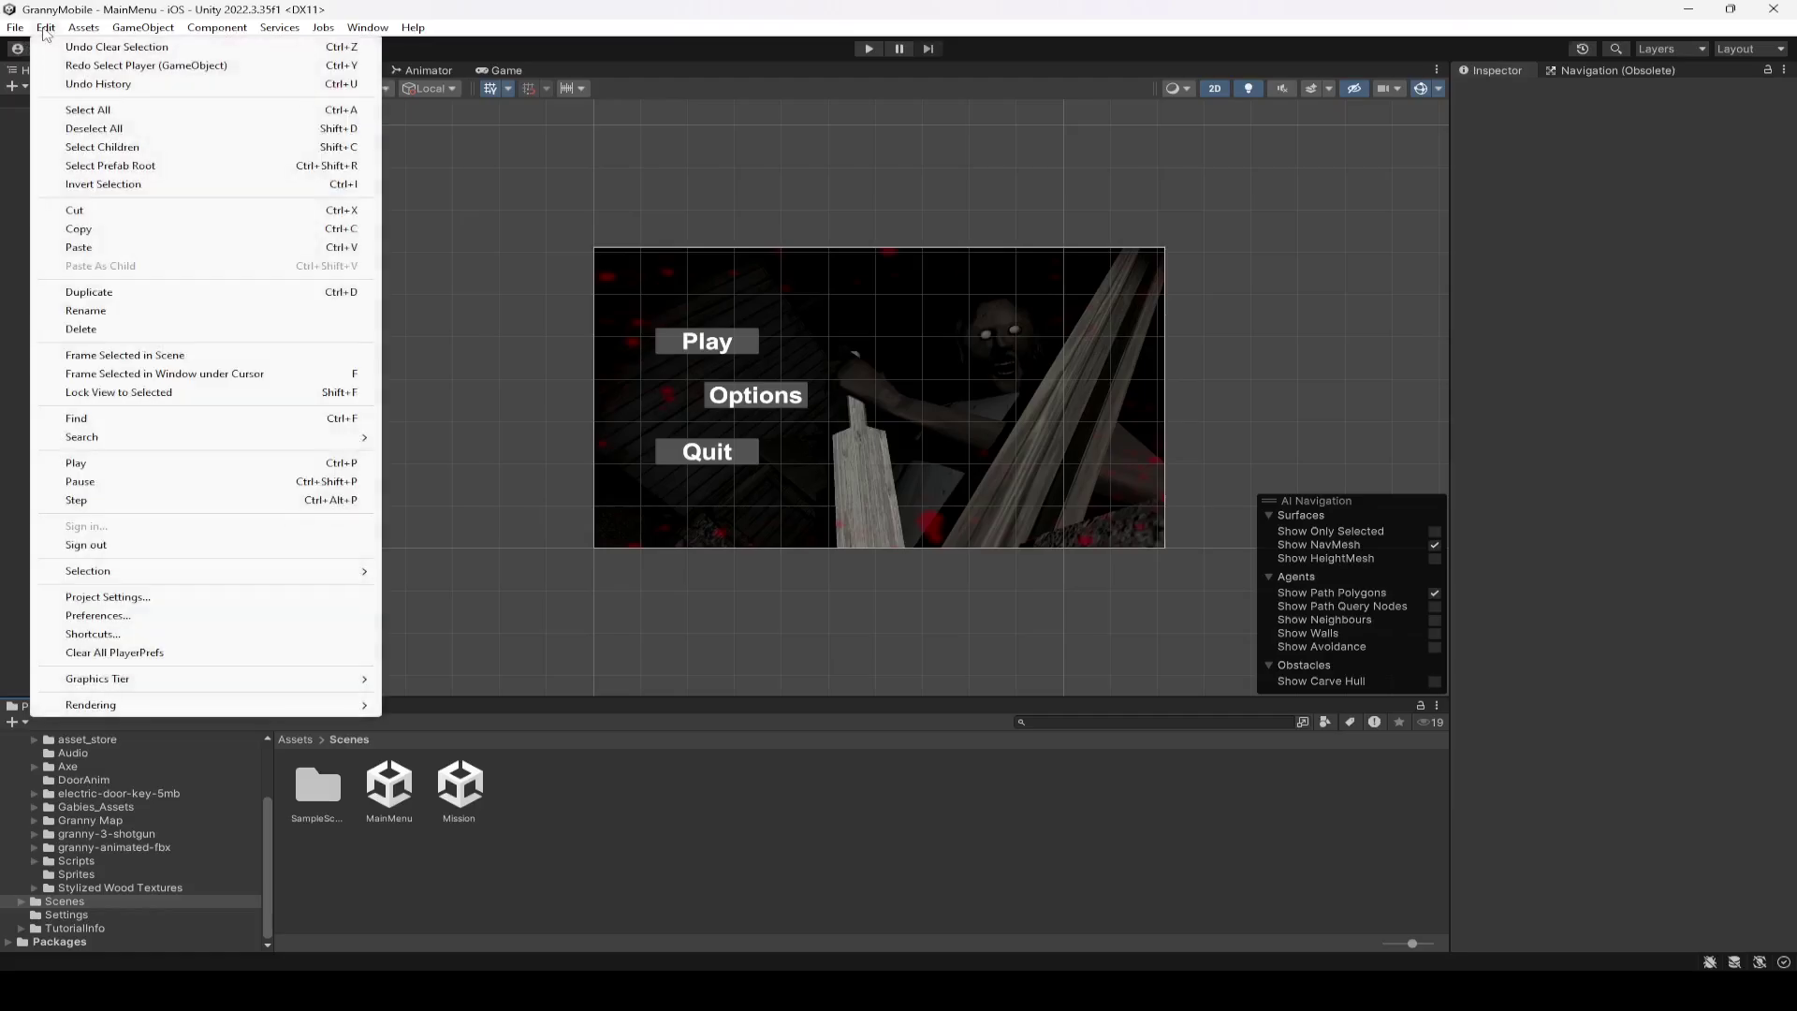
pyautogui.click(107, 597)
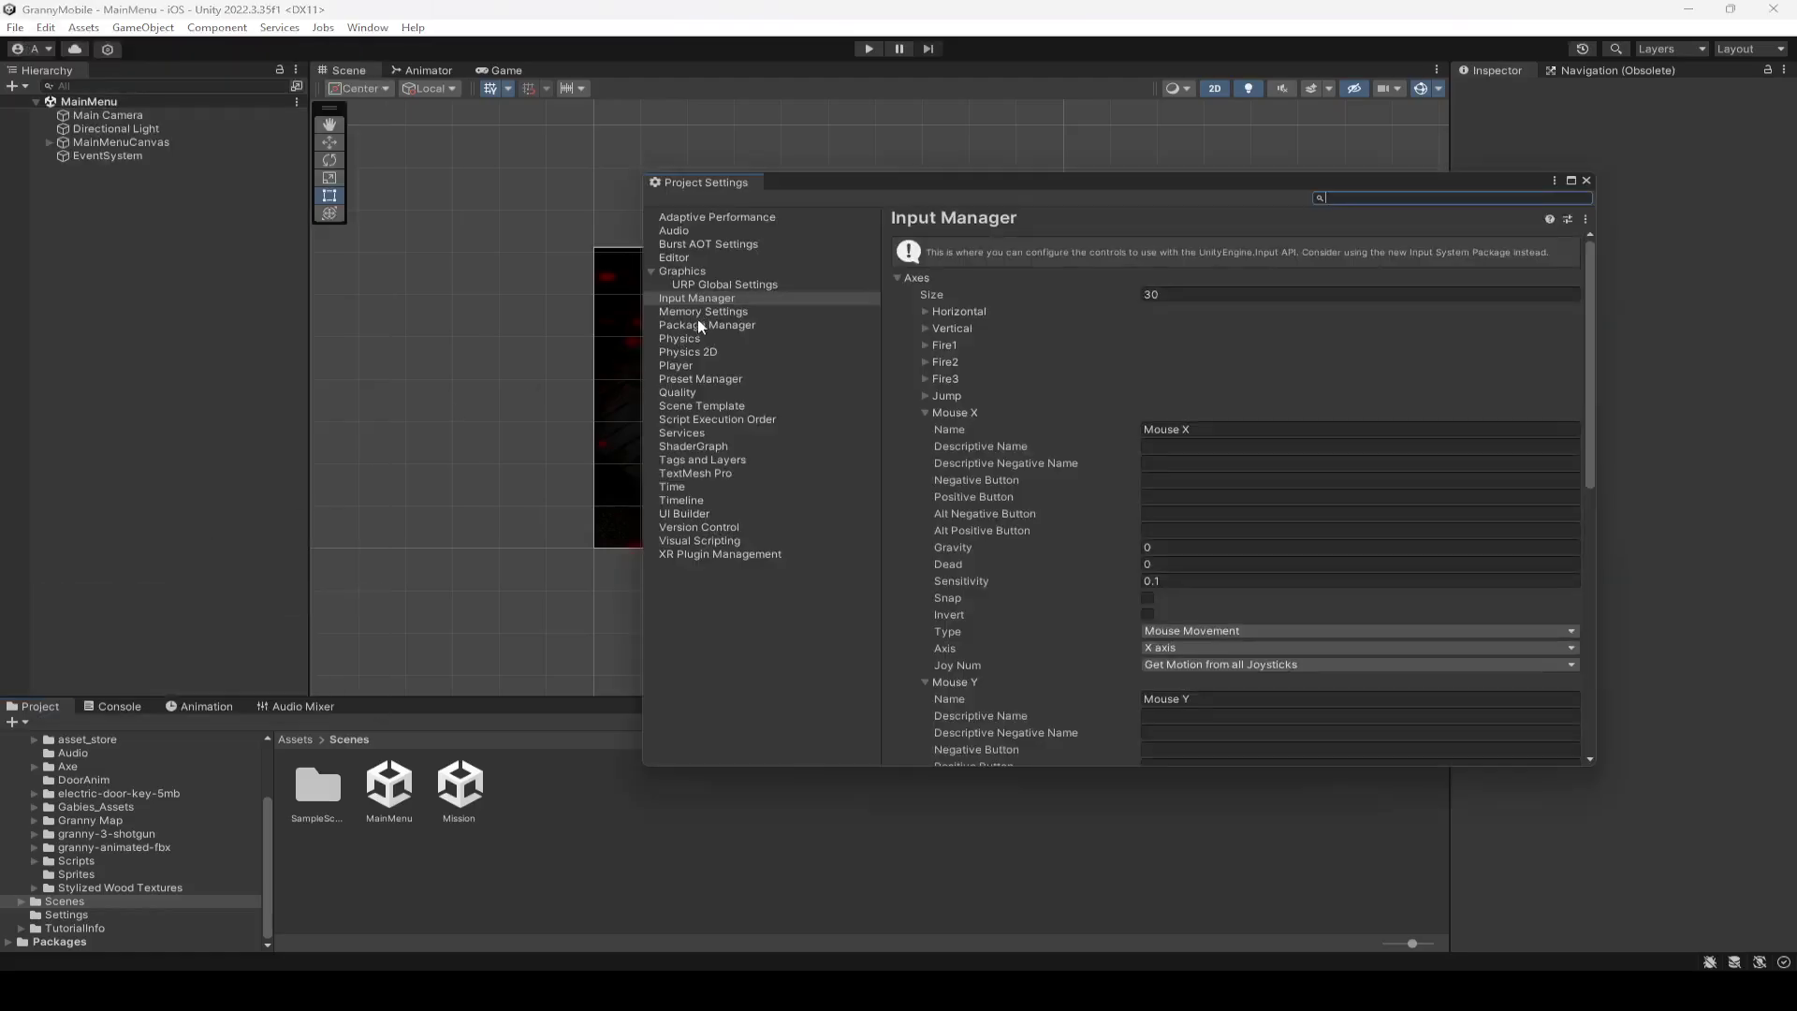
pyautogui.click(689, 374)
pyautogui.click(676, 259)
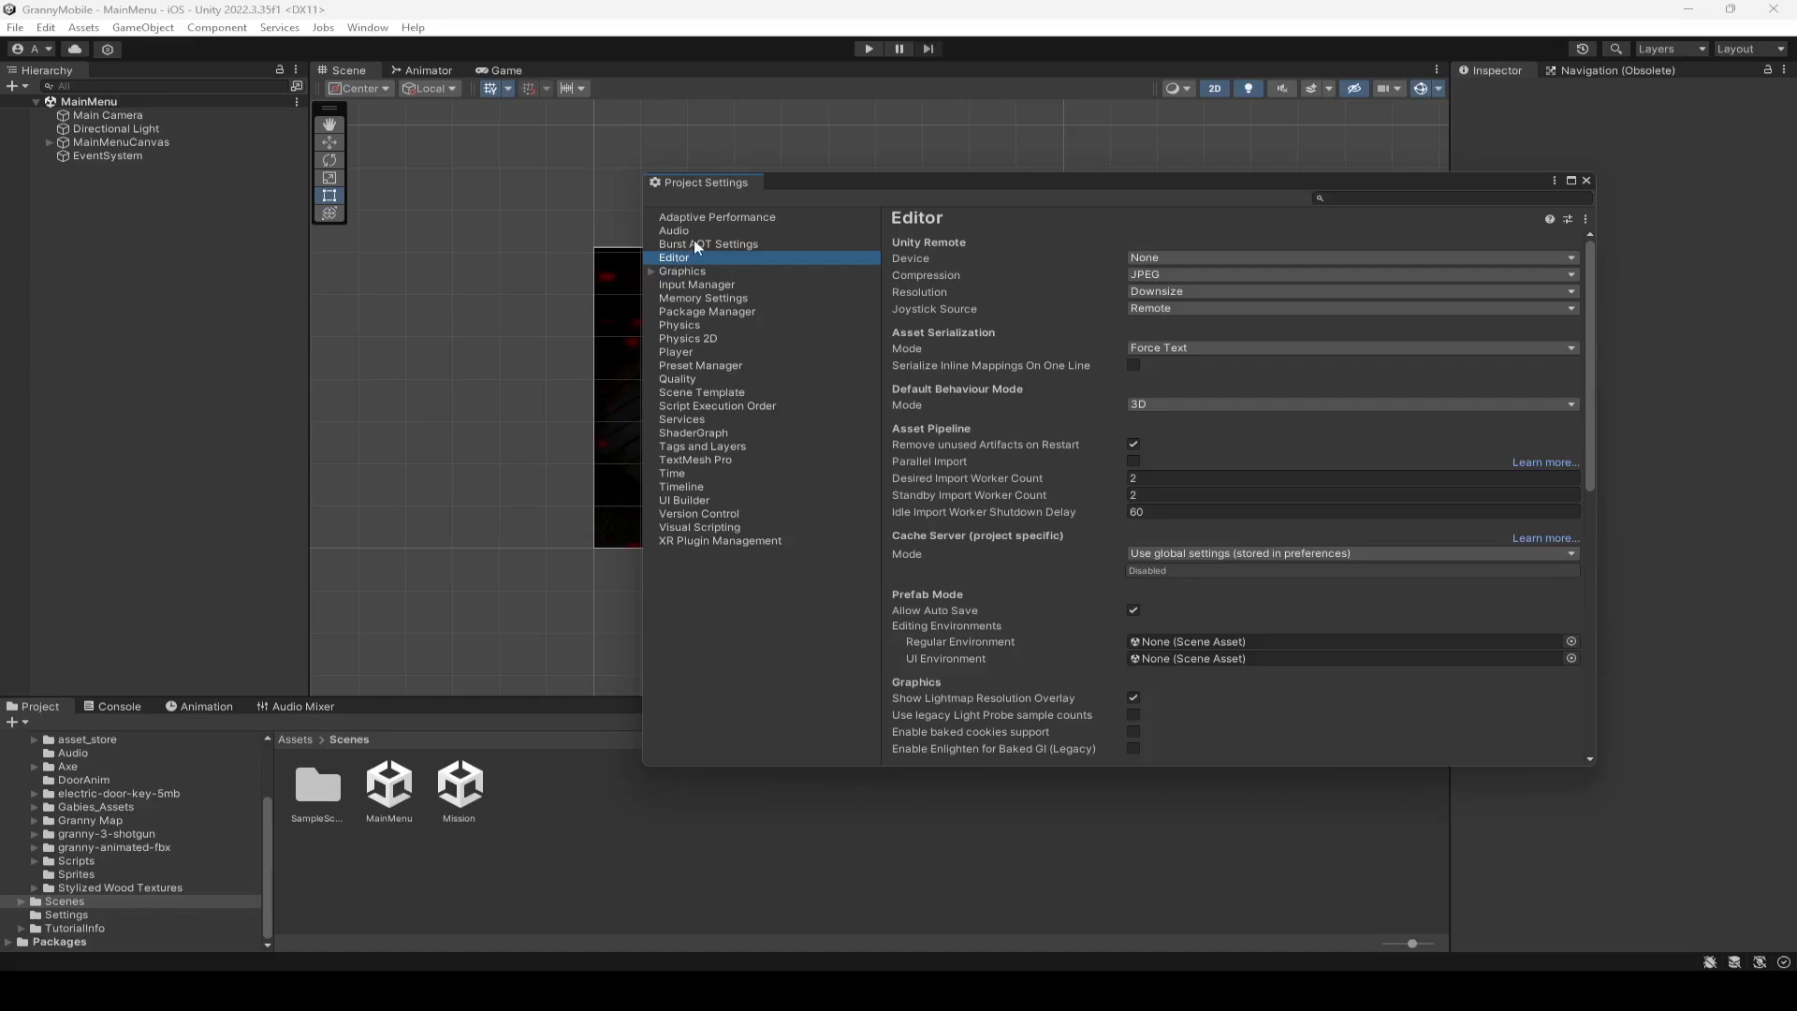
pyautogui.click(1149, 259)
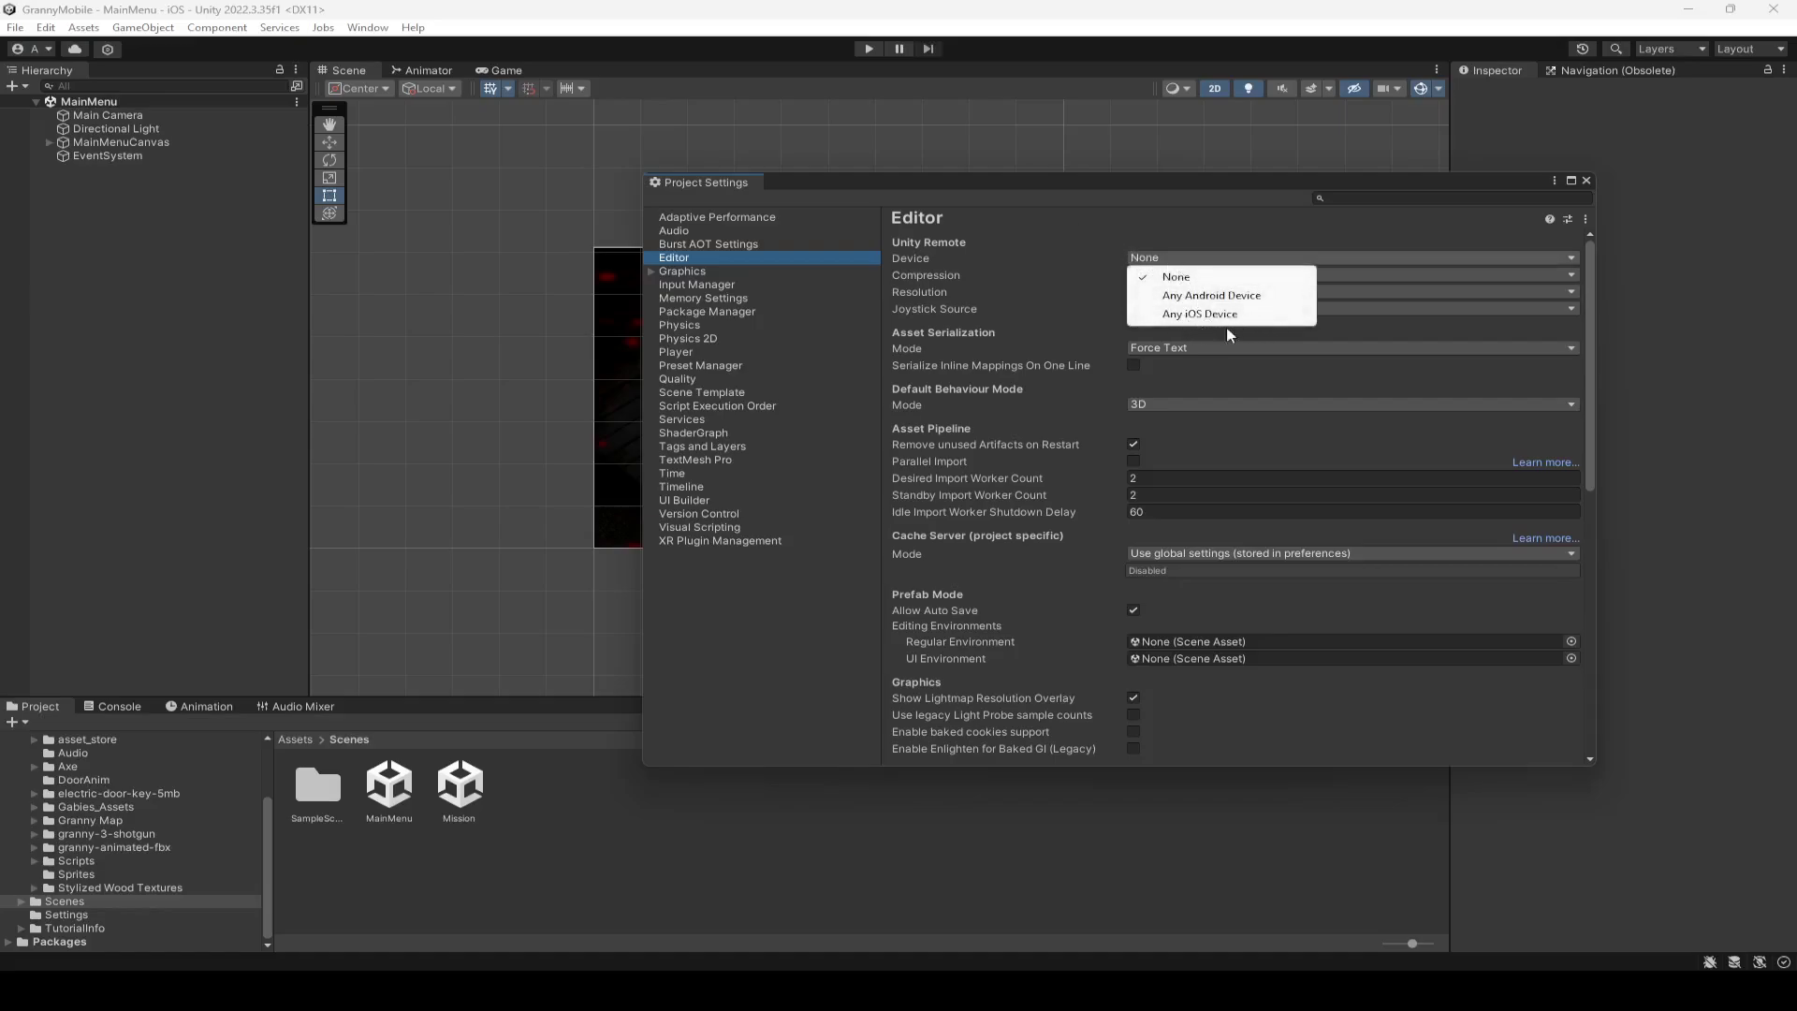
pyautogui.click(1586, 181)
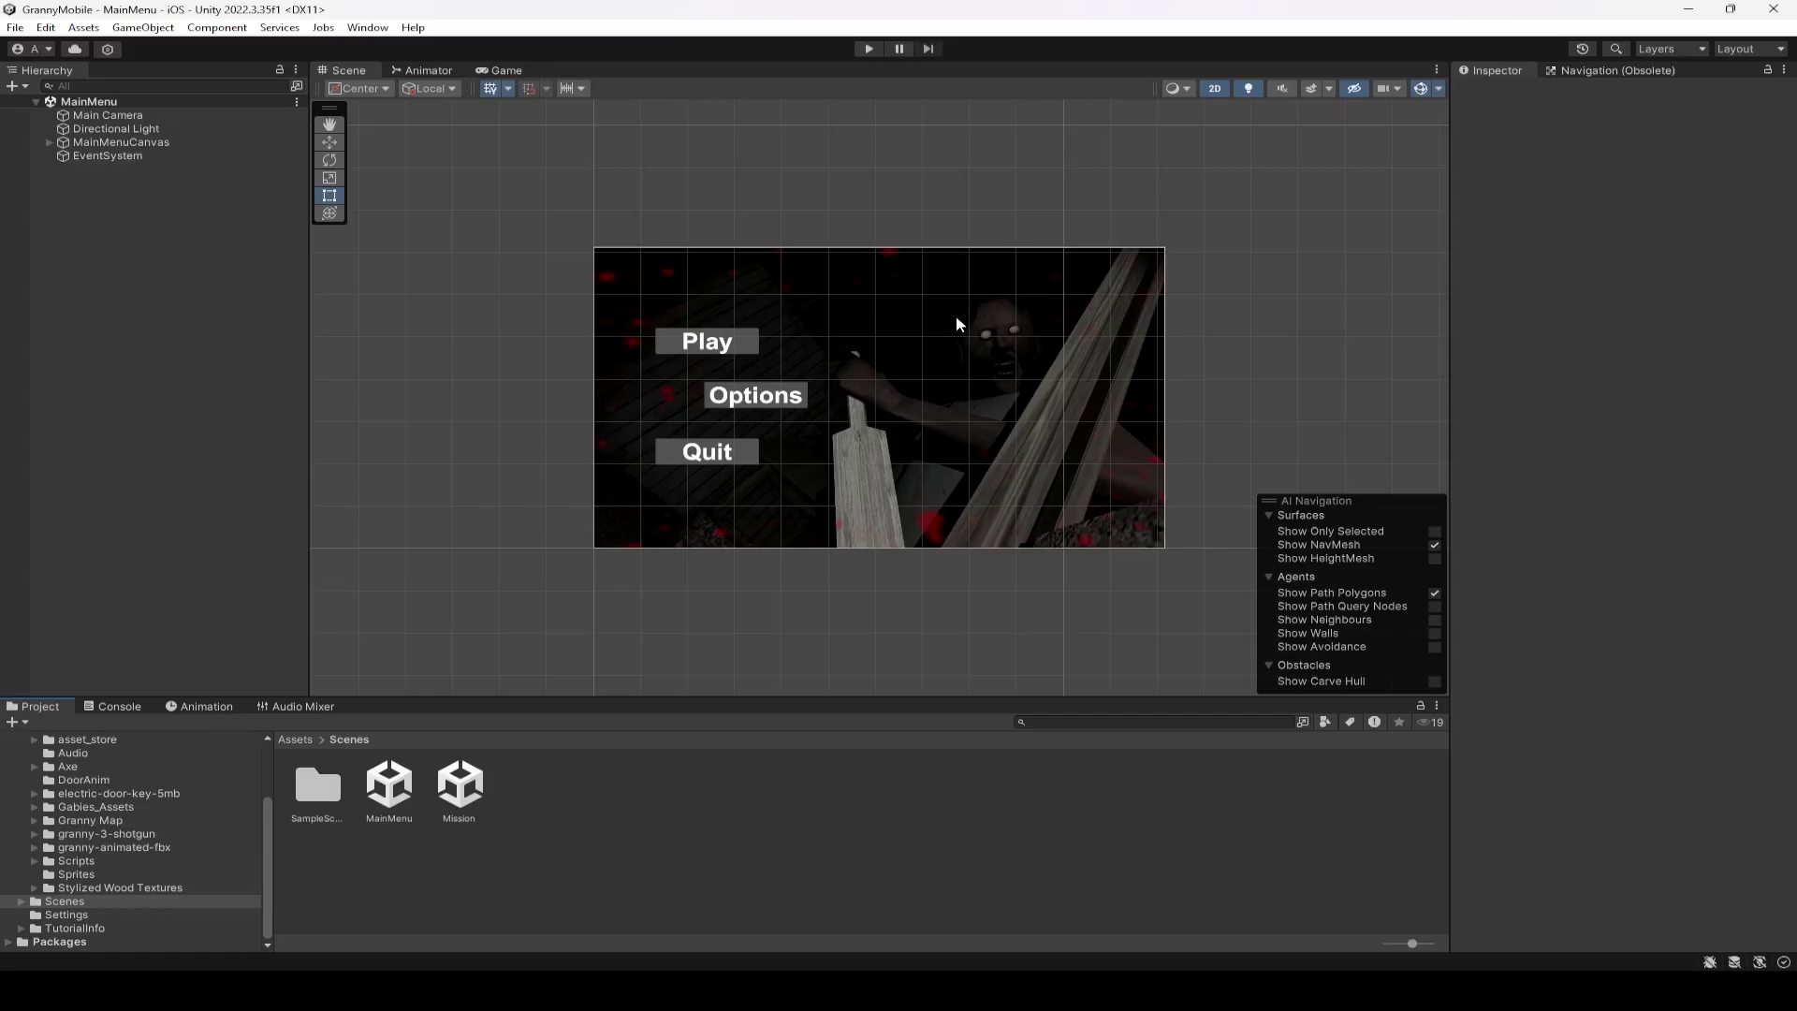
# Step: Show the Game view in Simulator mode
pyautogui.click(484, 71)
pyautogui.click(351, 86)
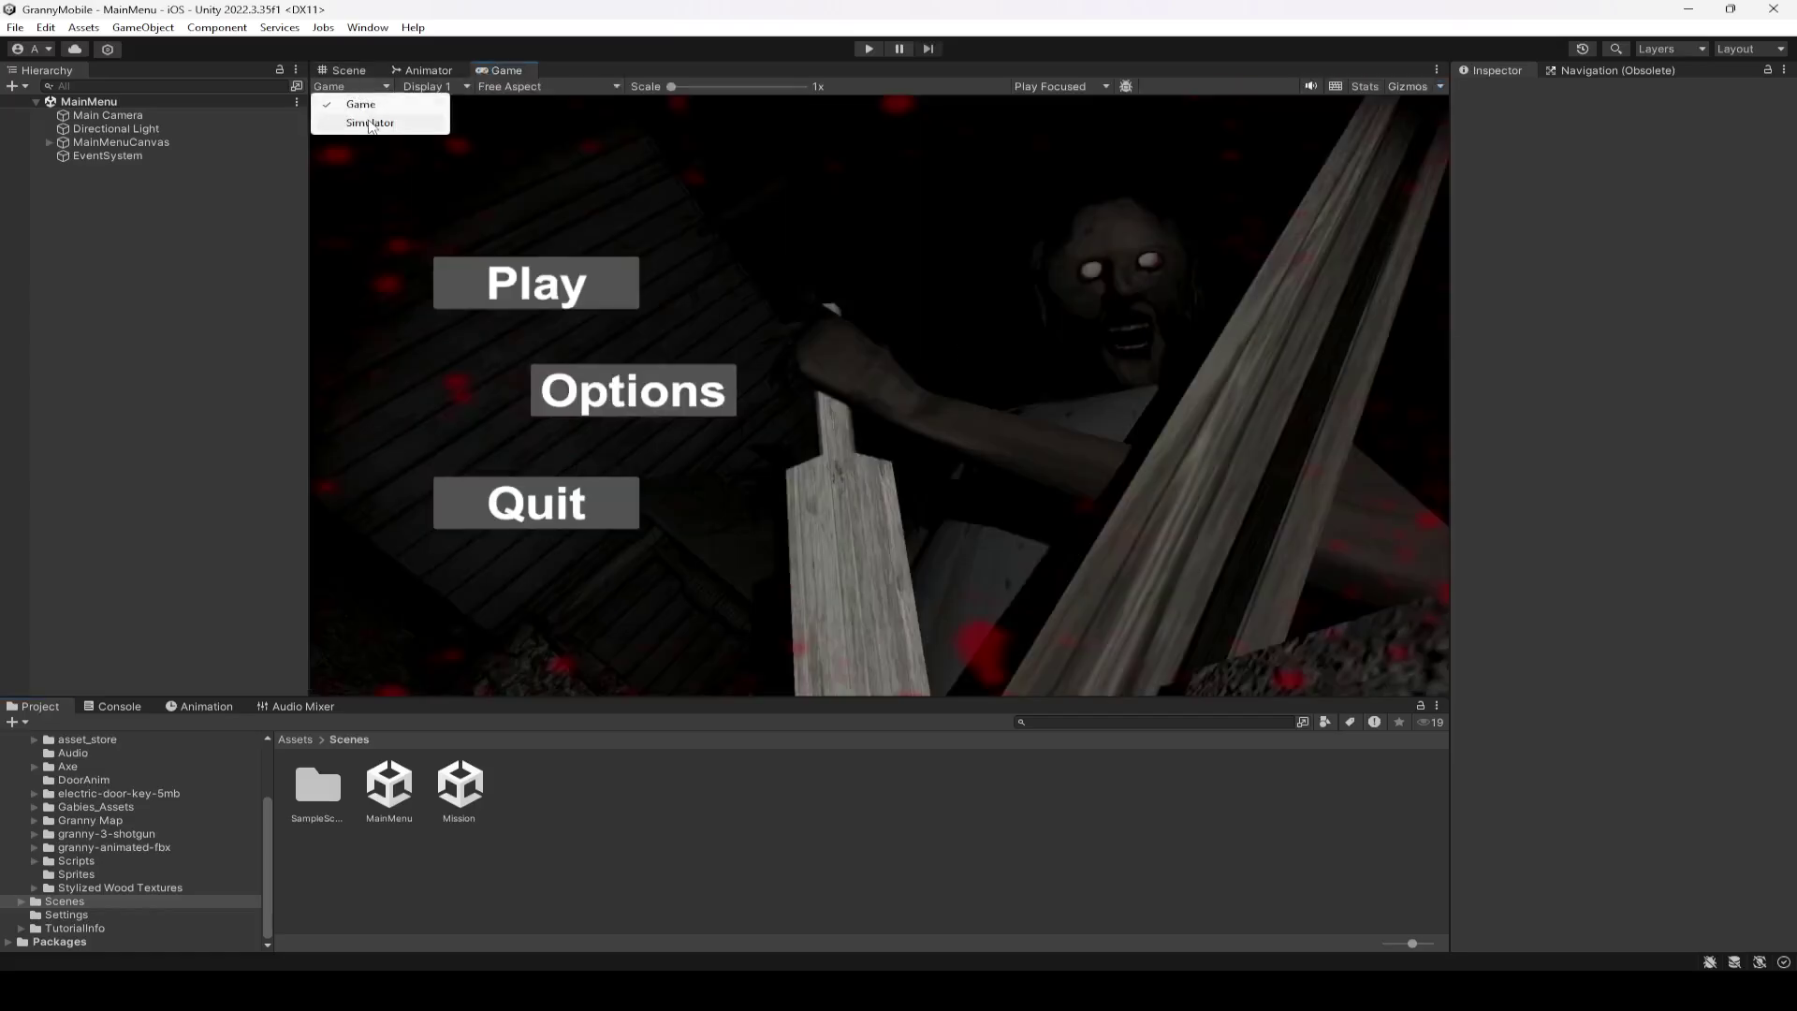
pyautogui.click(369, 123)
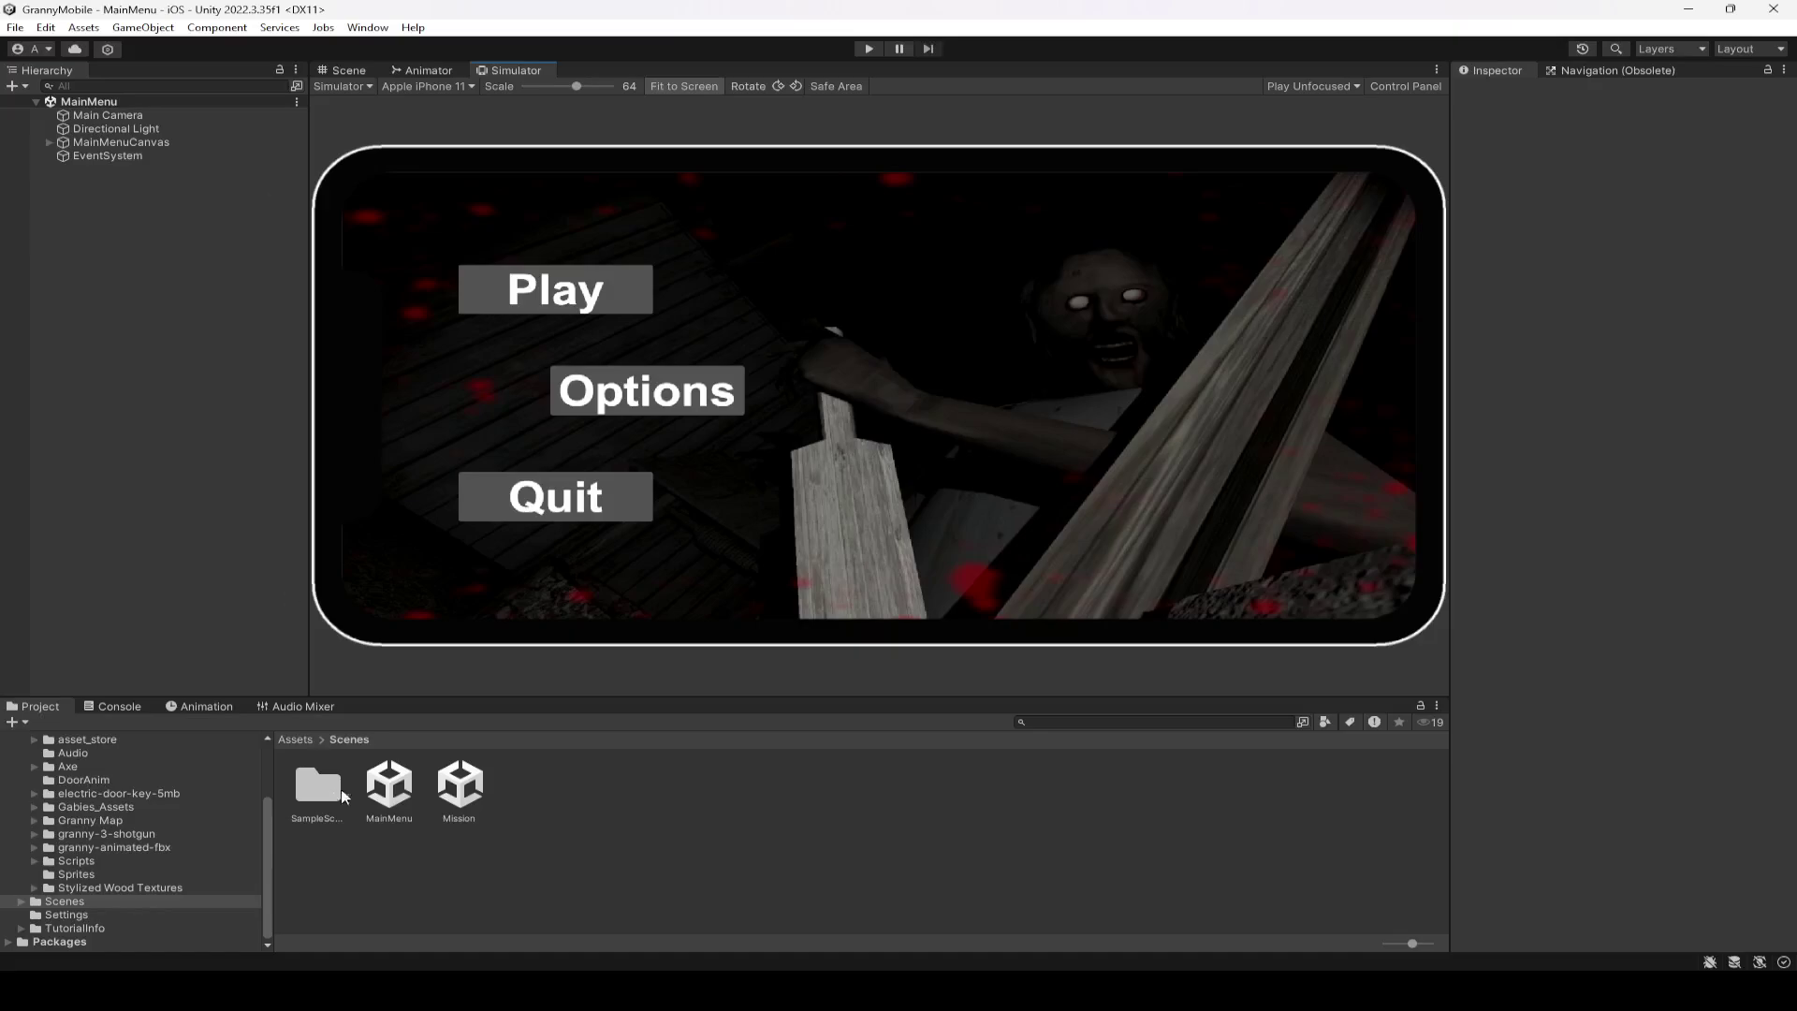
# Step: Open the Mission scene from Assets/Scenes and collapse the Game folder
pyautogui.doubleClick(447, 792)
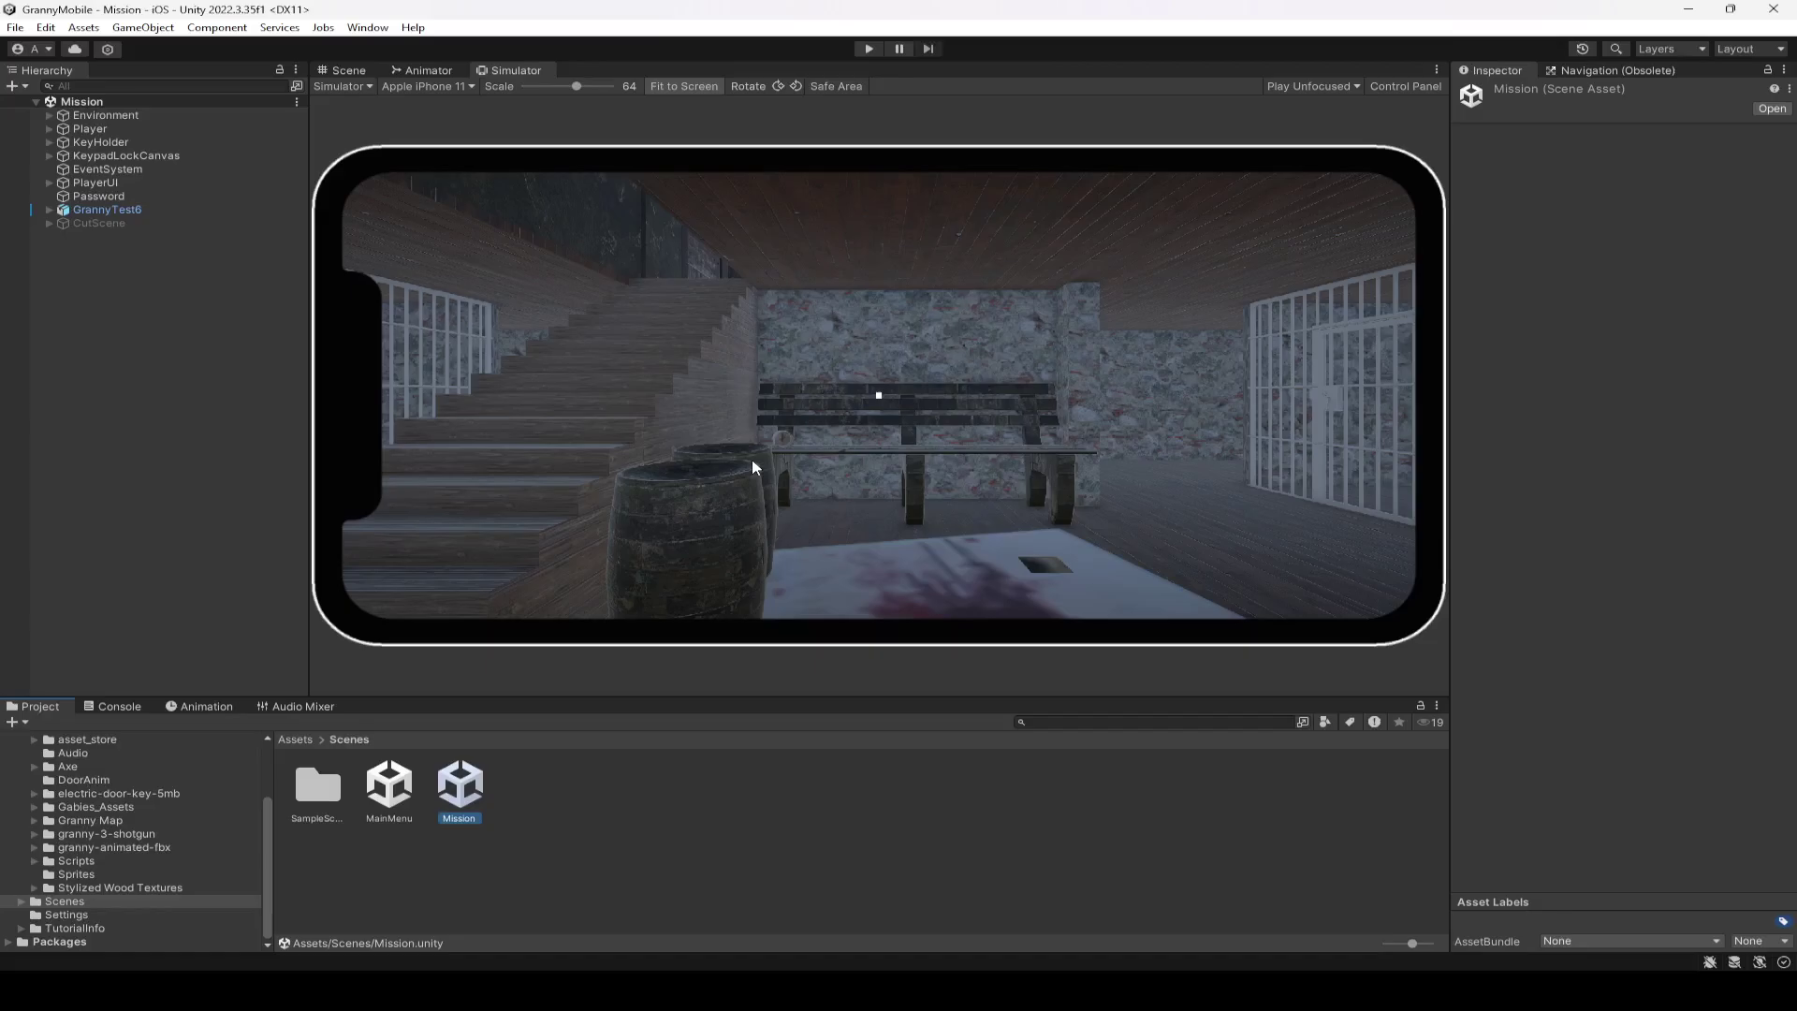
pyautogui.scroll(3, 179, 850)
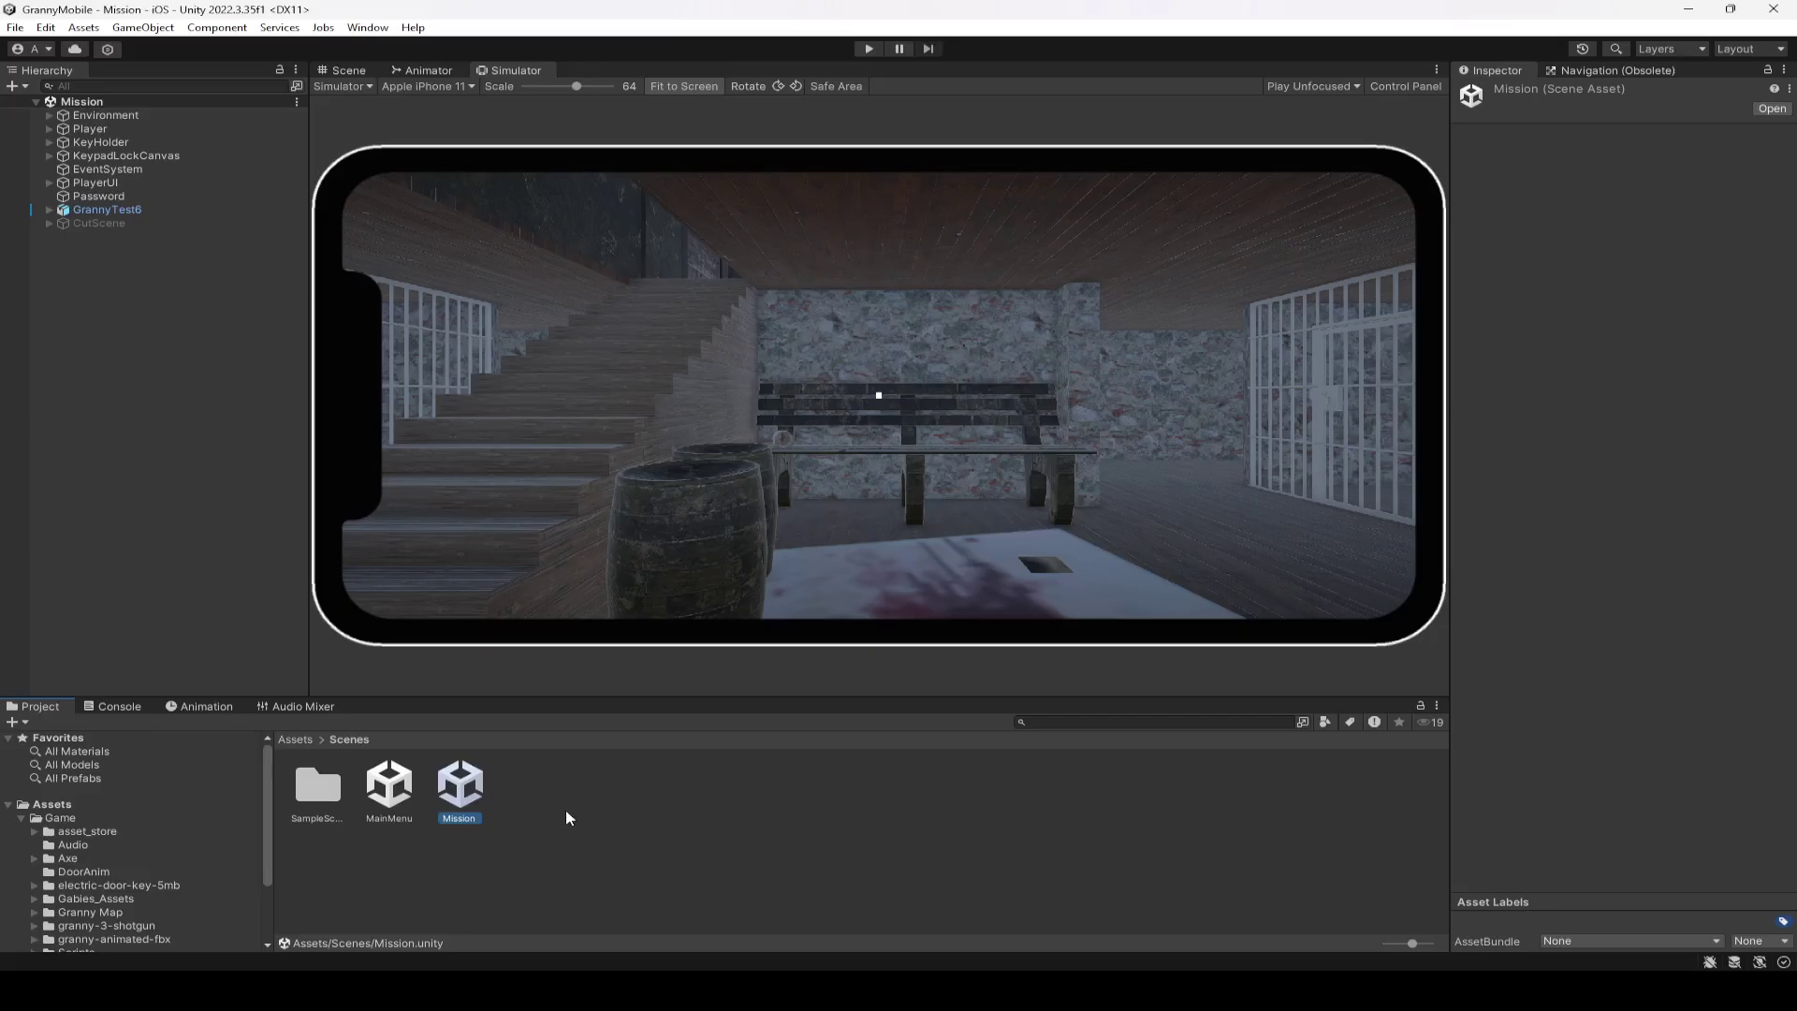
pyautogui.click(20, 818)
pyautogui.click(690, 831)
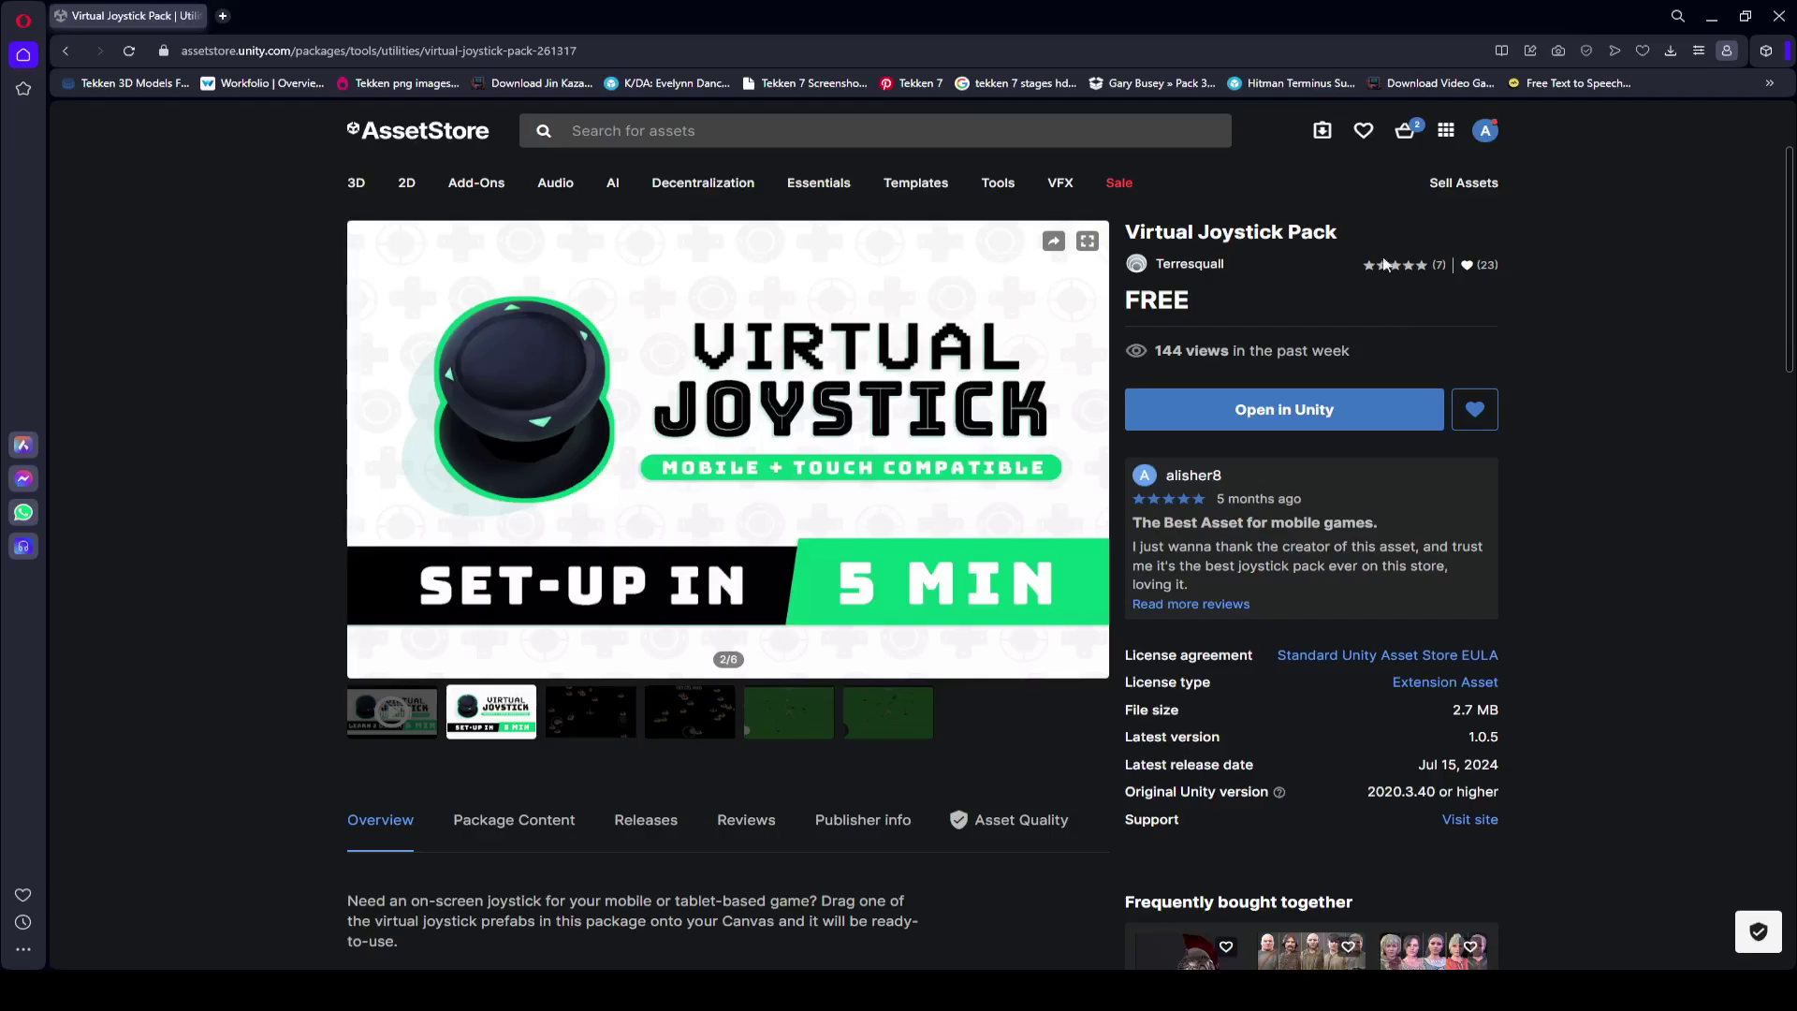
# Step: Send the Virtual Joystick Pack from its Asset Store page to the Unity editor
pyautogui.moveTo(1127, 232); pyautogui.dragTo(1346, 228)
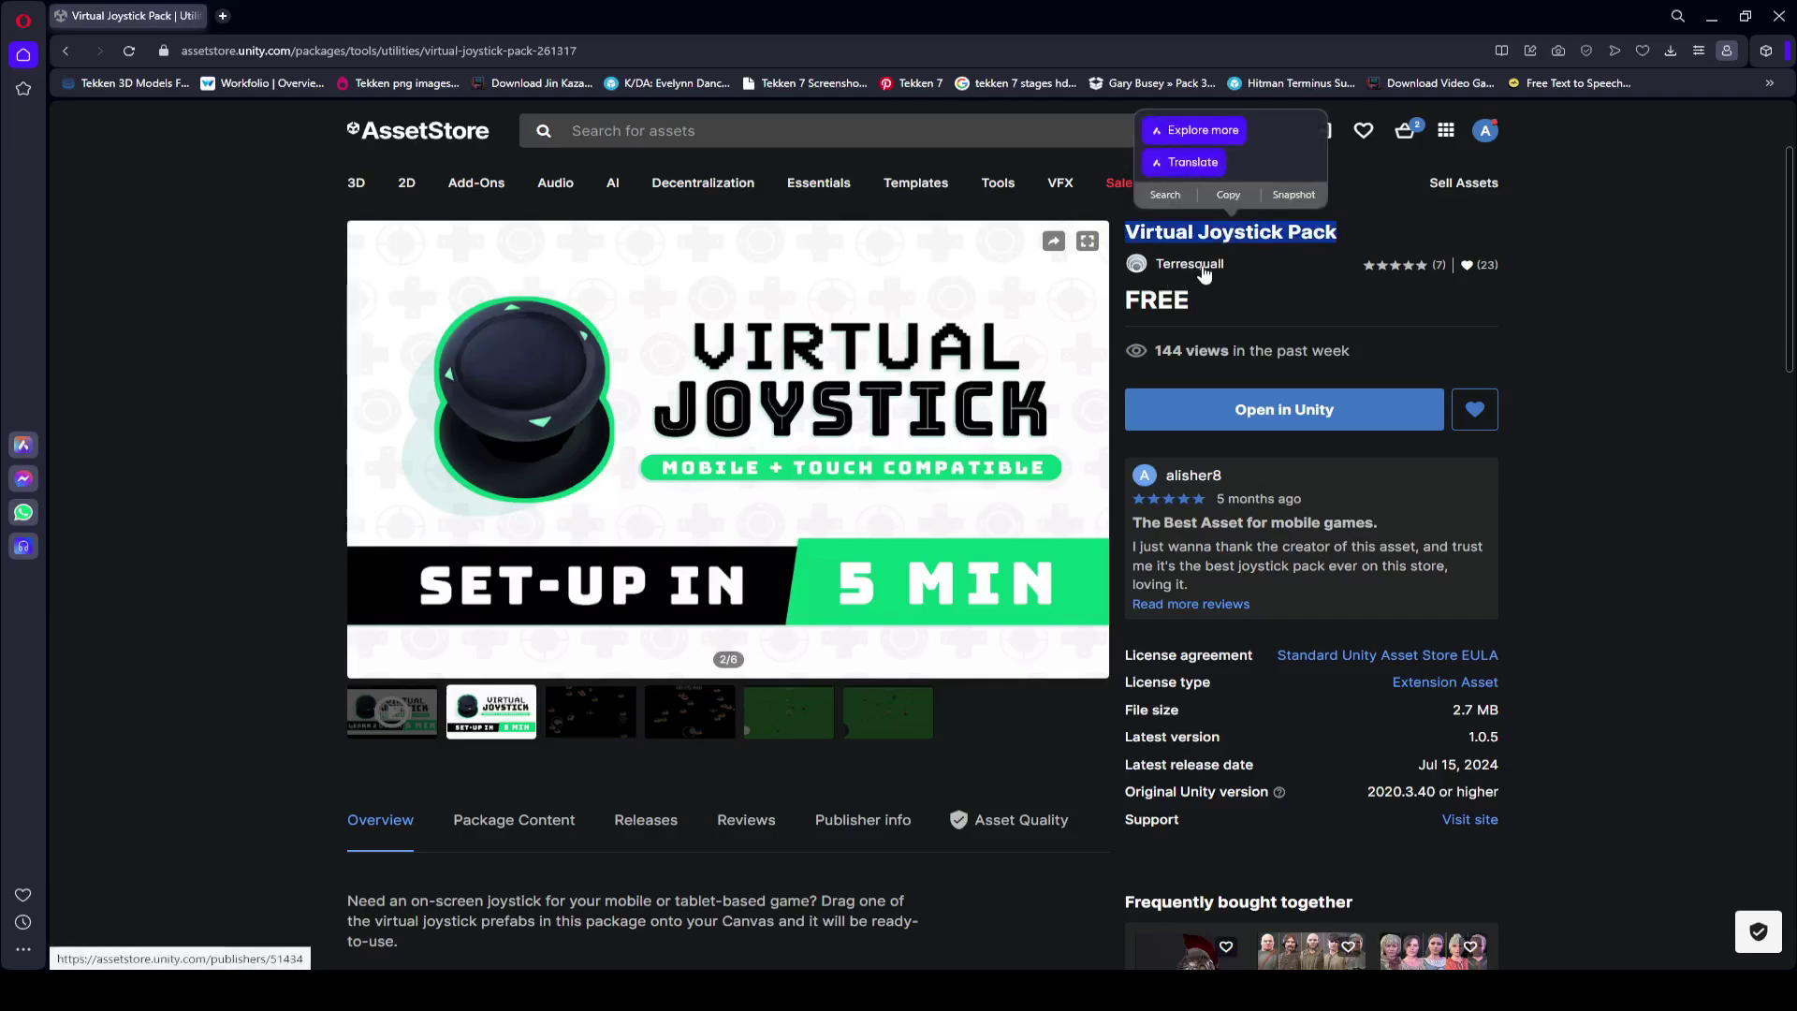
pyautogui.click(1588, 421)
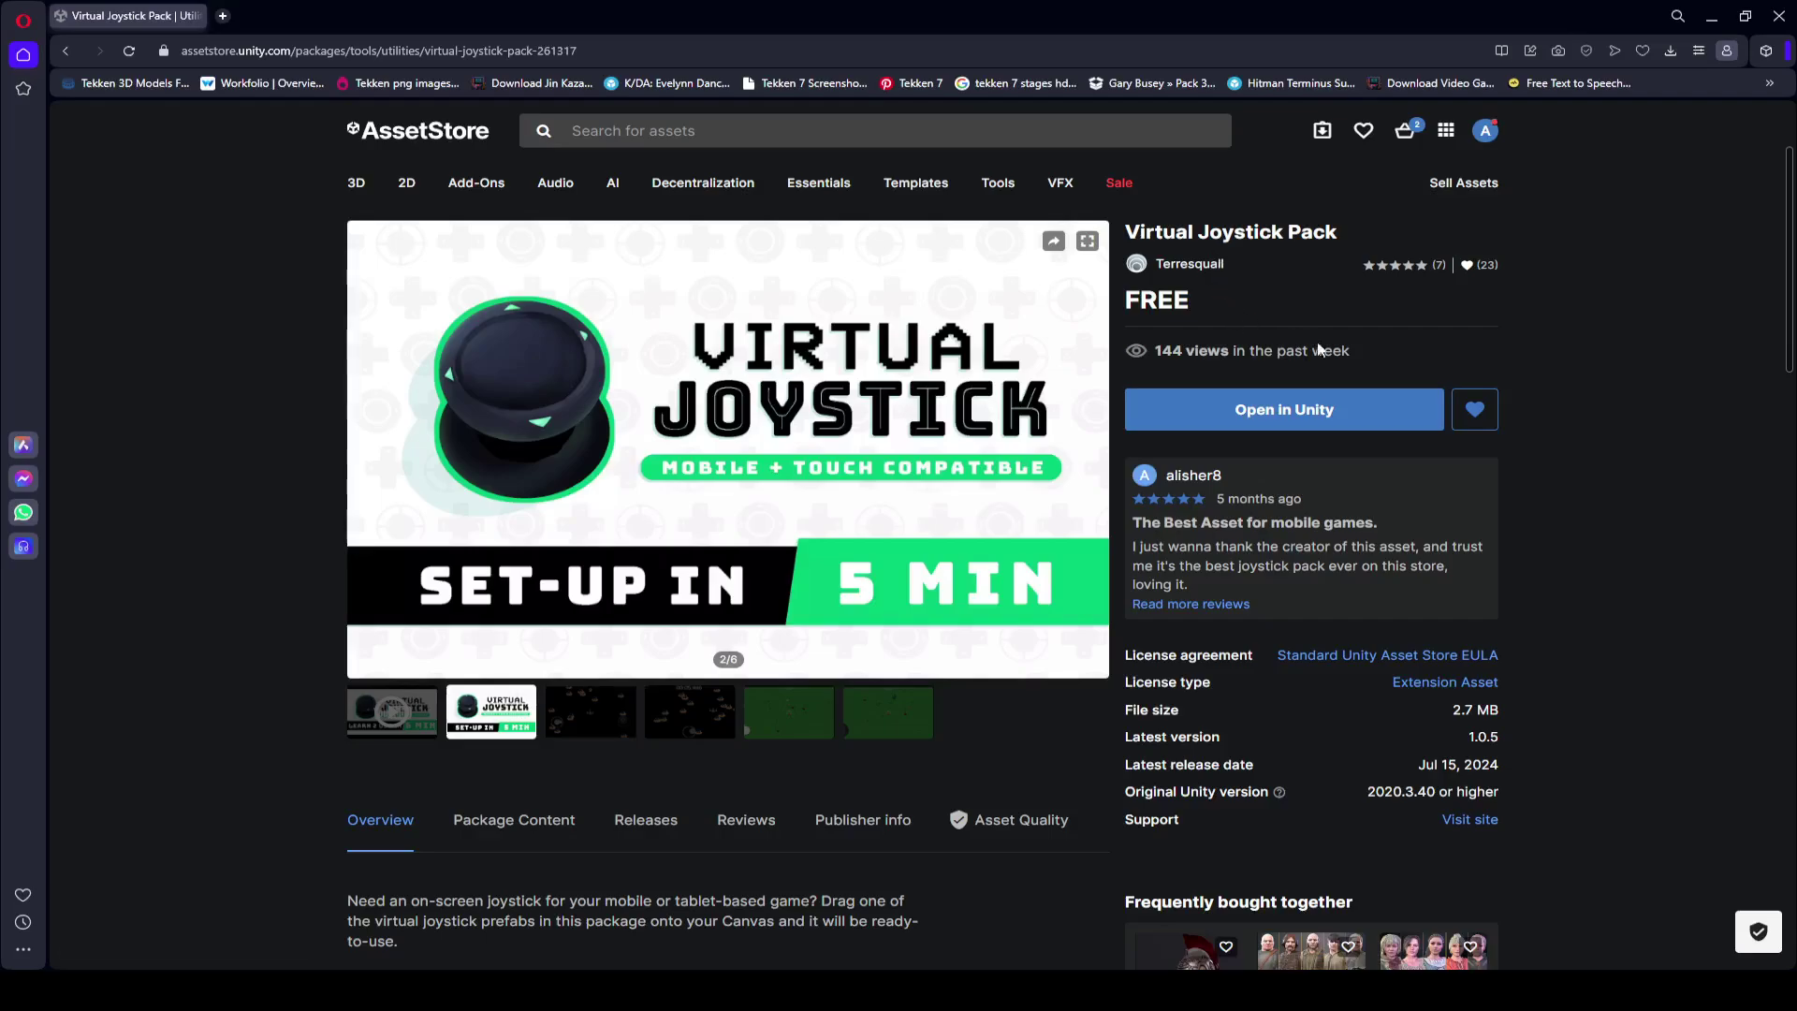
pyautogui.click(1269, 416)
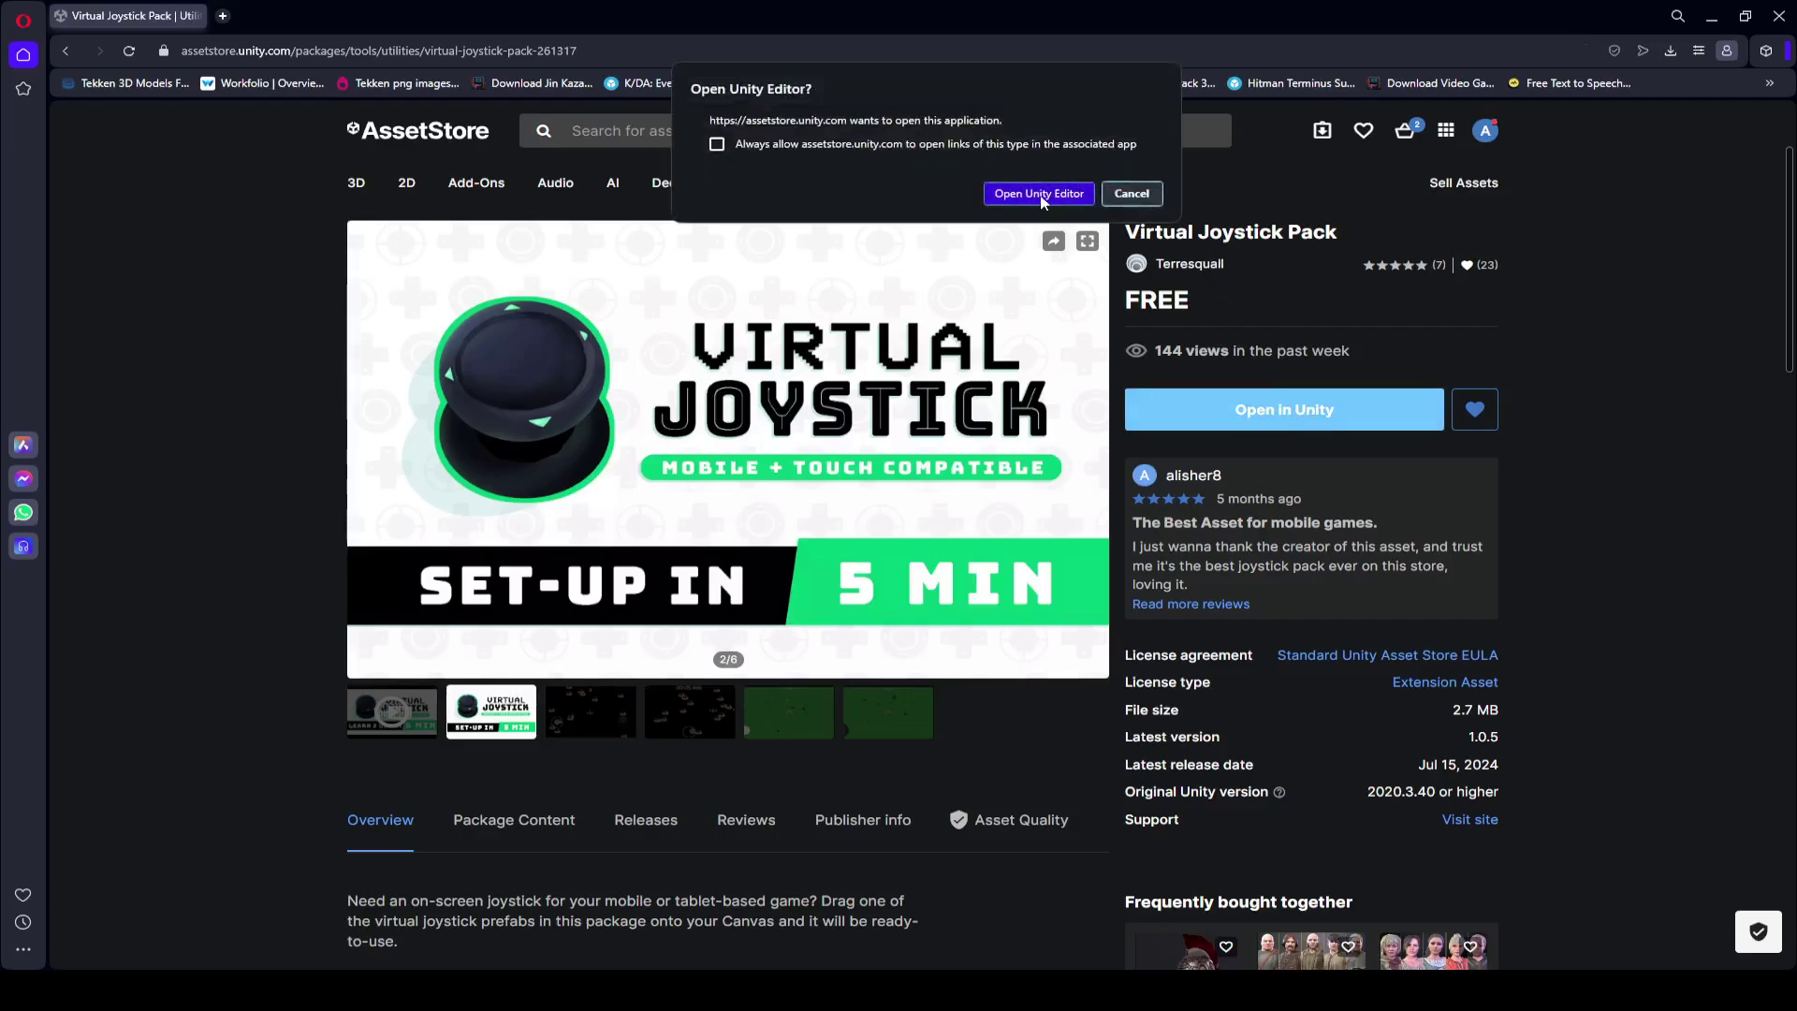
pyautogui.click(1040, 199)
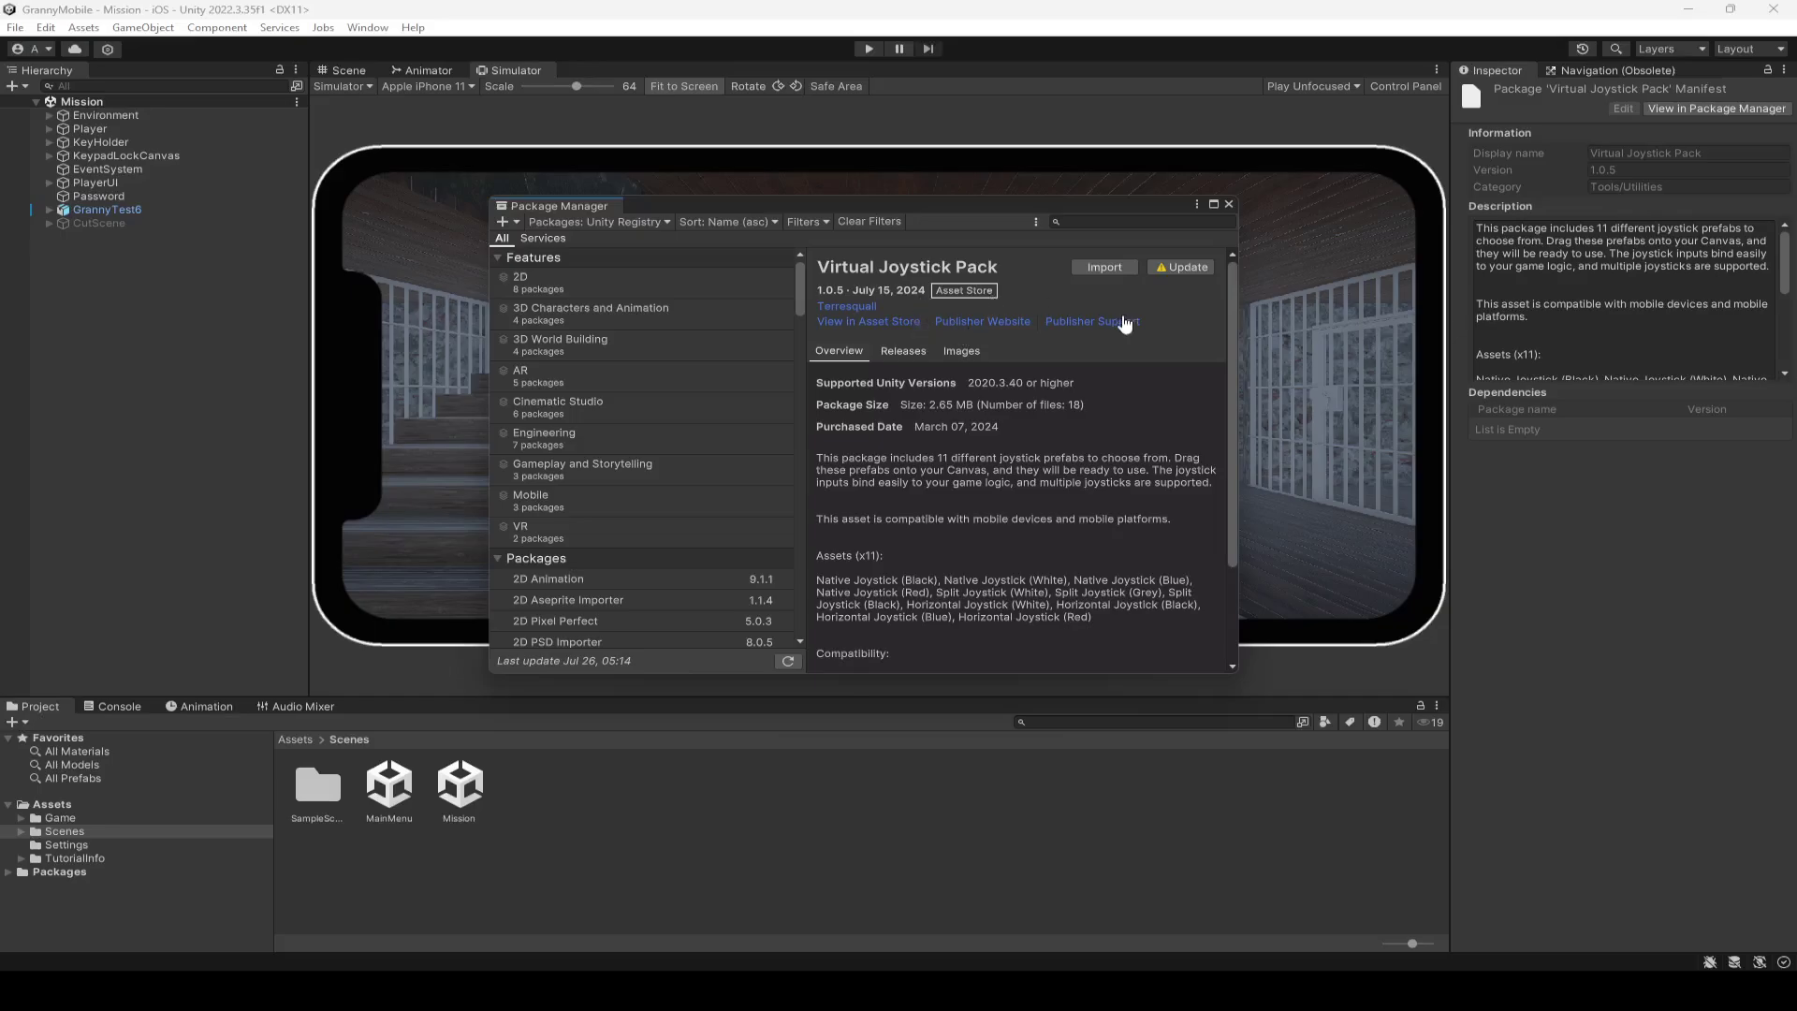
# Step: Update and import all Virtual Joystick Pack files, skipping dependencies, then close Package Manager
pyautogui.click(1182, 267)
pyautogui.click(1092, 270)
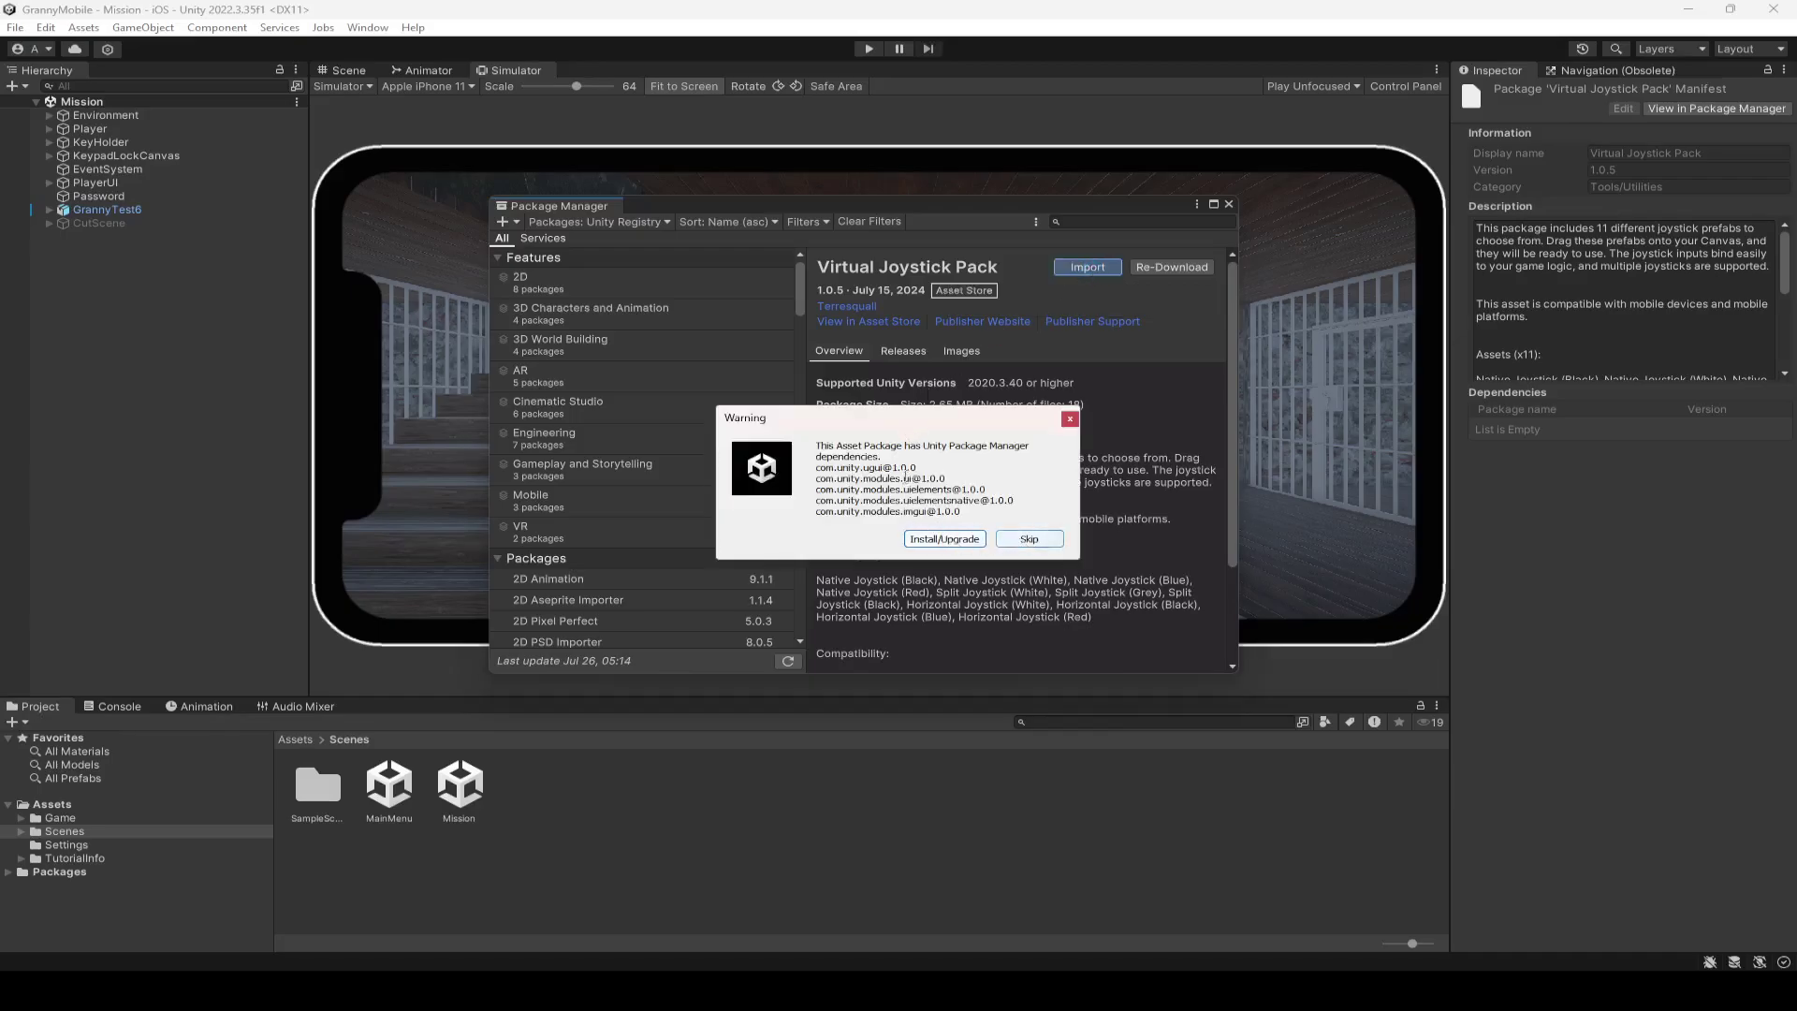
pyautogui.click(1029, 539)
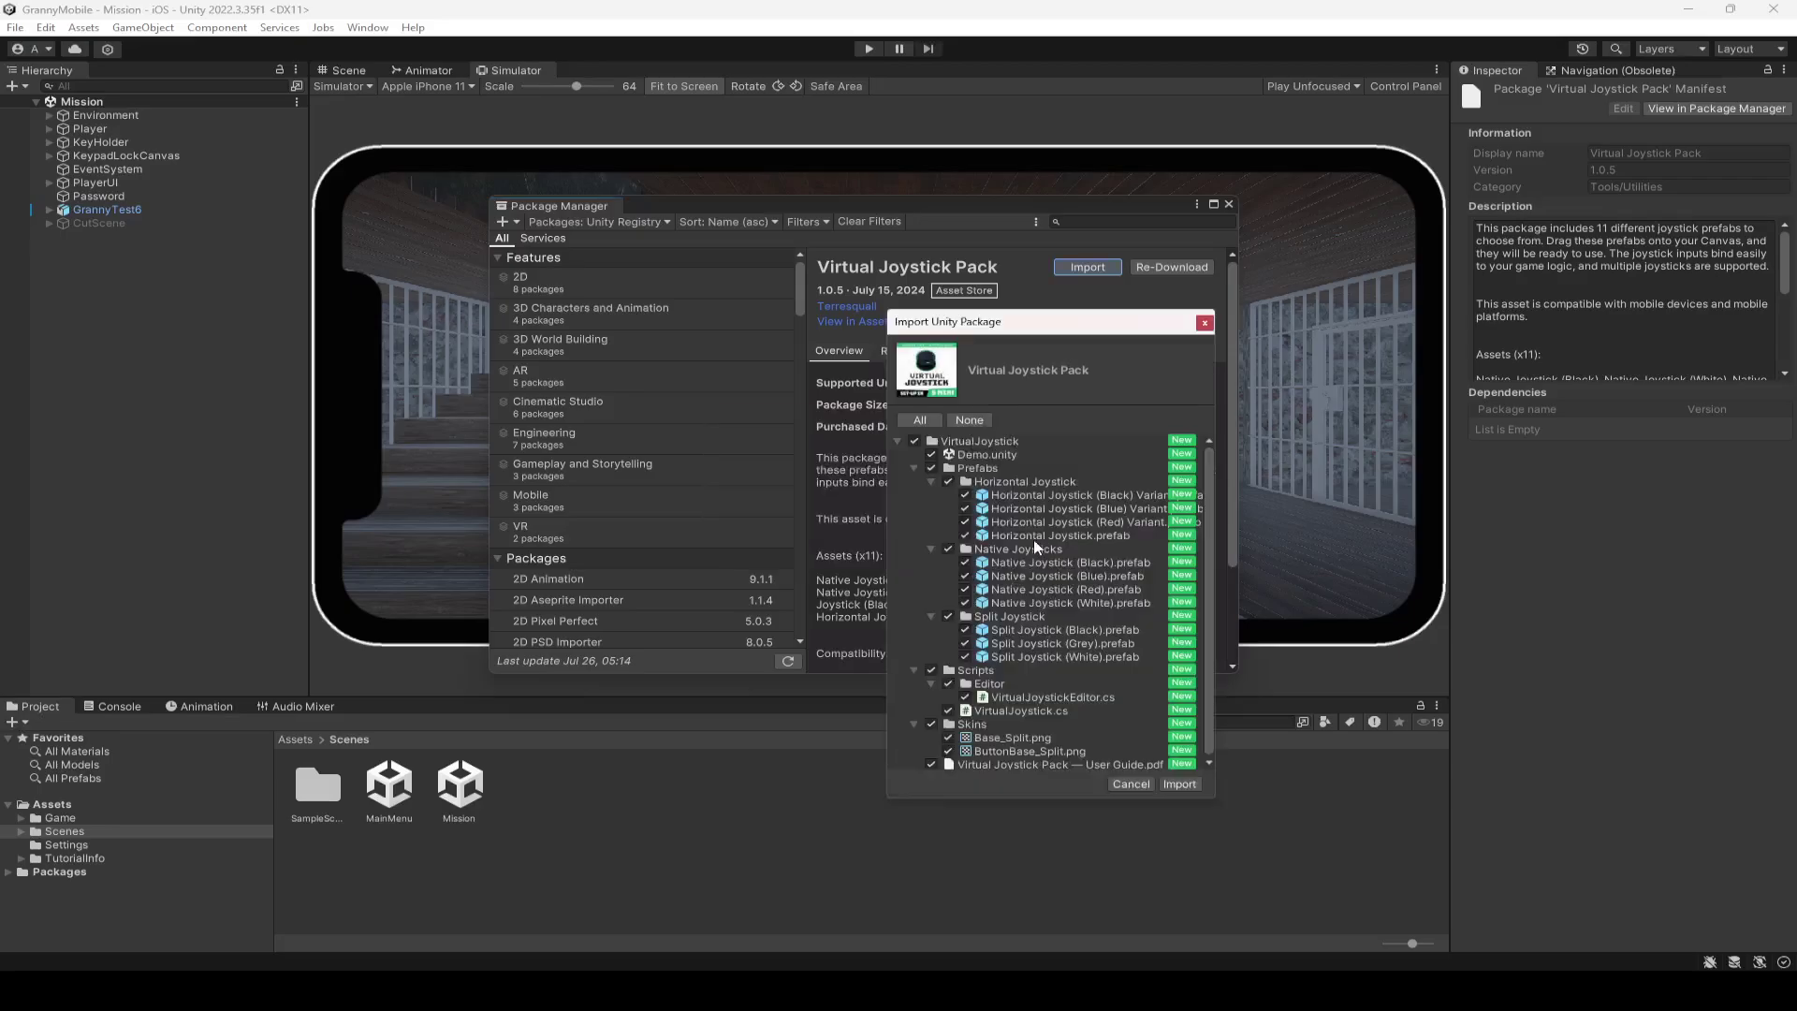
pyautogui.click(1179, 783)
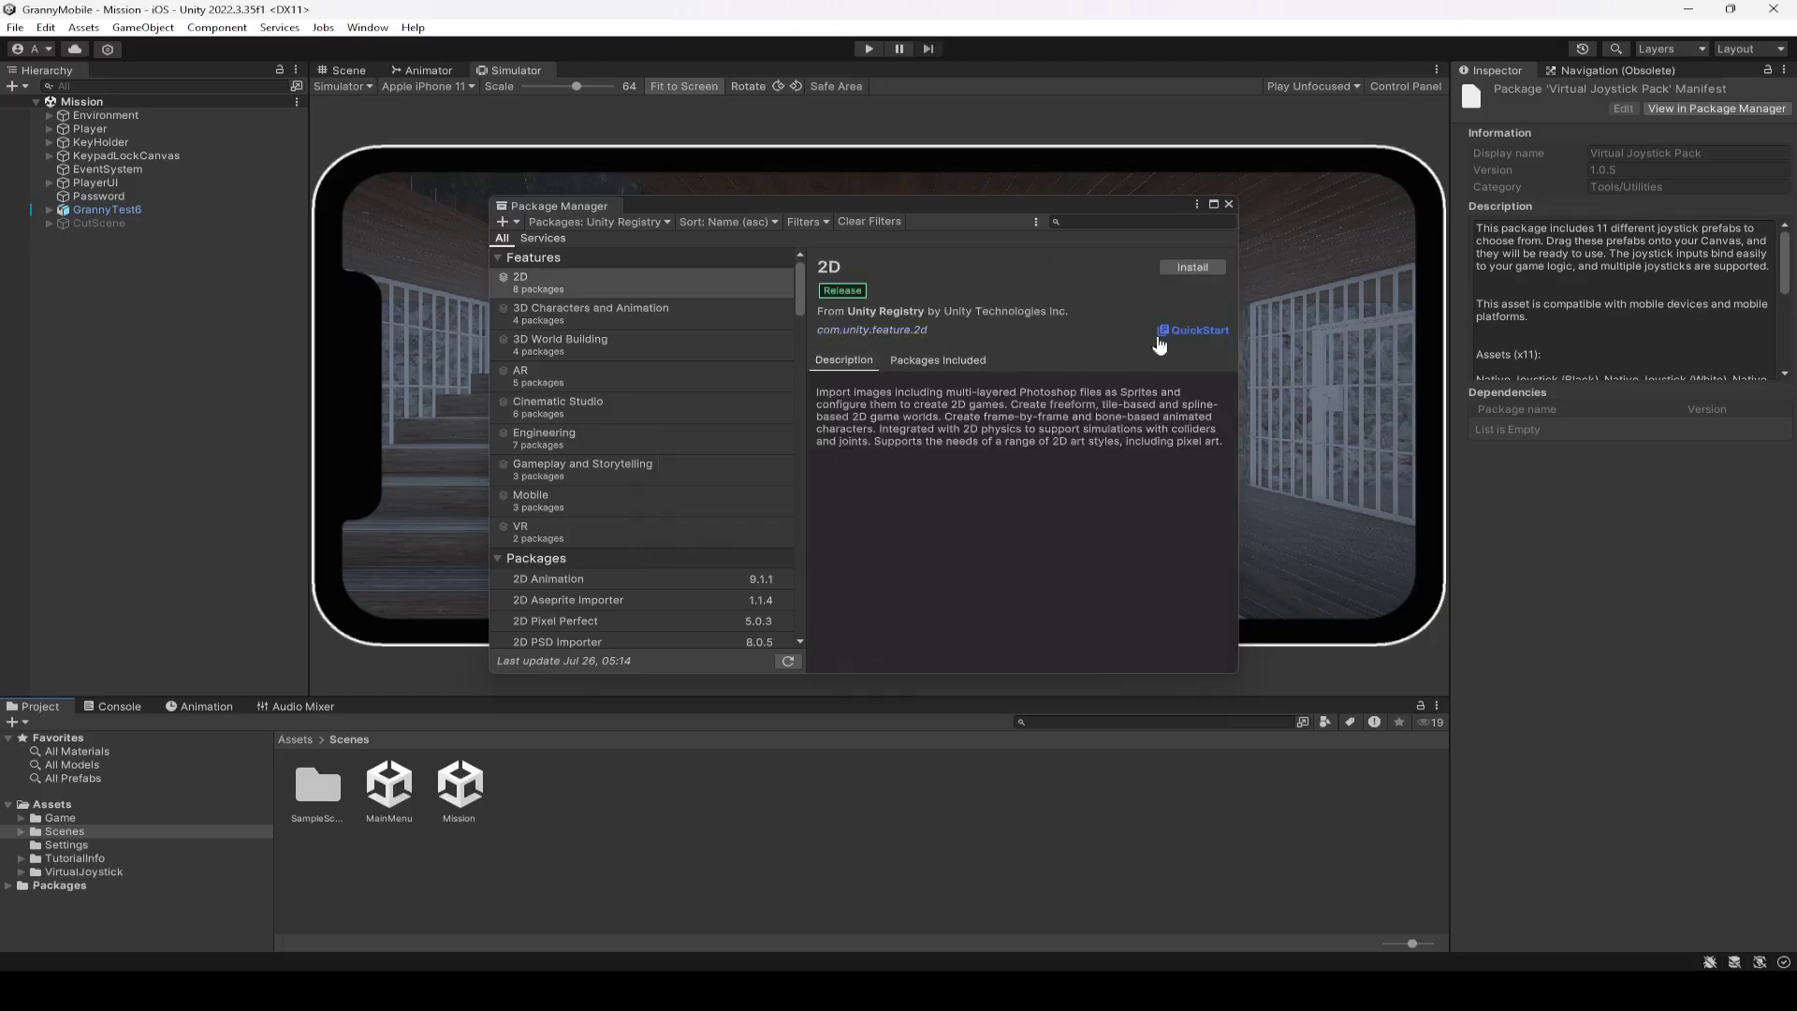
pyautogui.click(1228, 204)
# Step: Open VirtualJoystick, glance at the guide, and inspect the Split Joystick prefabs
pyautogui.click(86, 873)
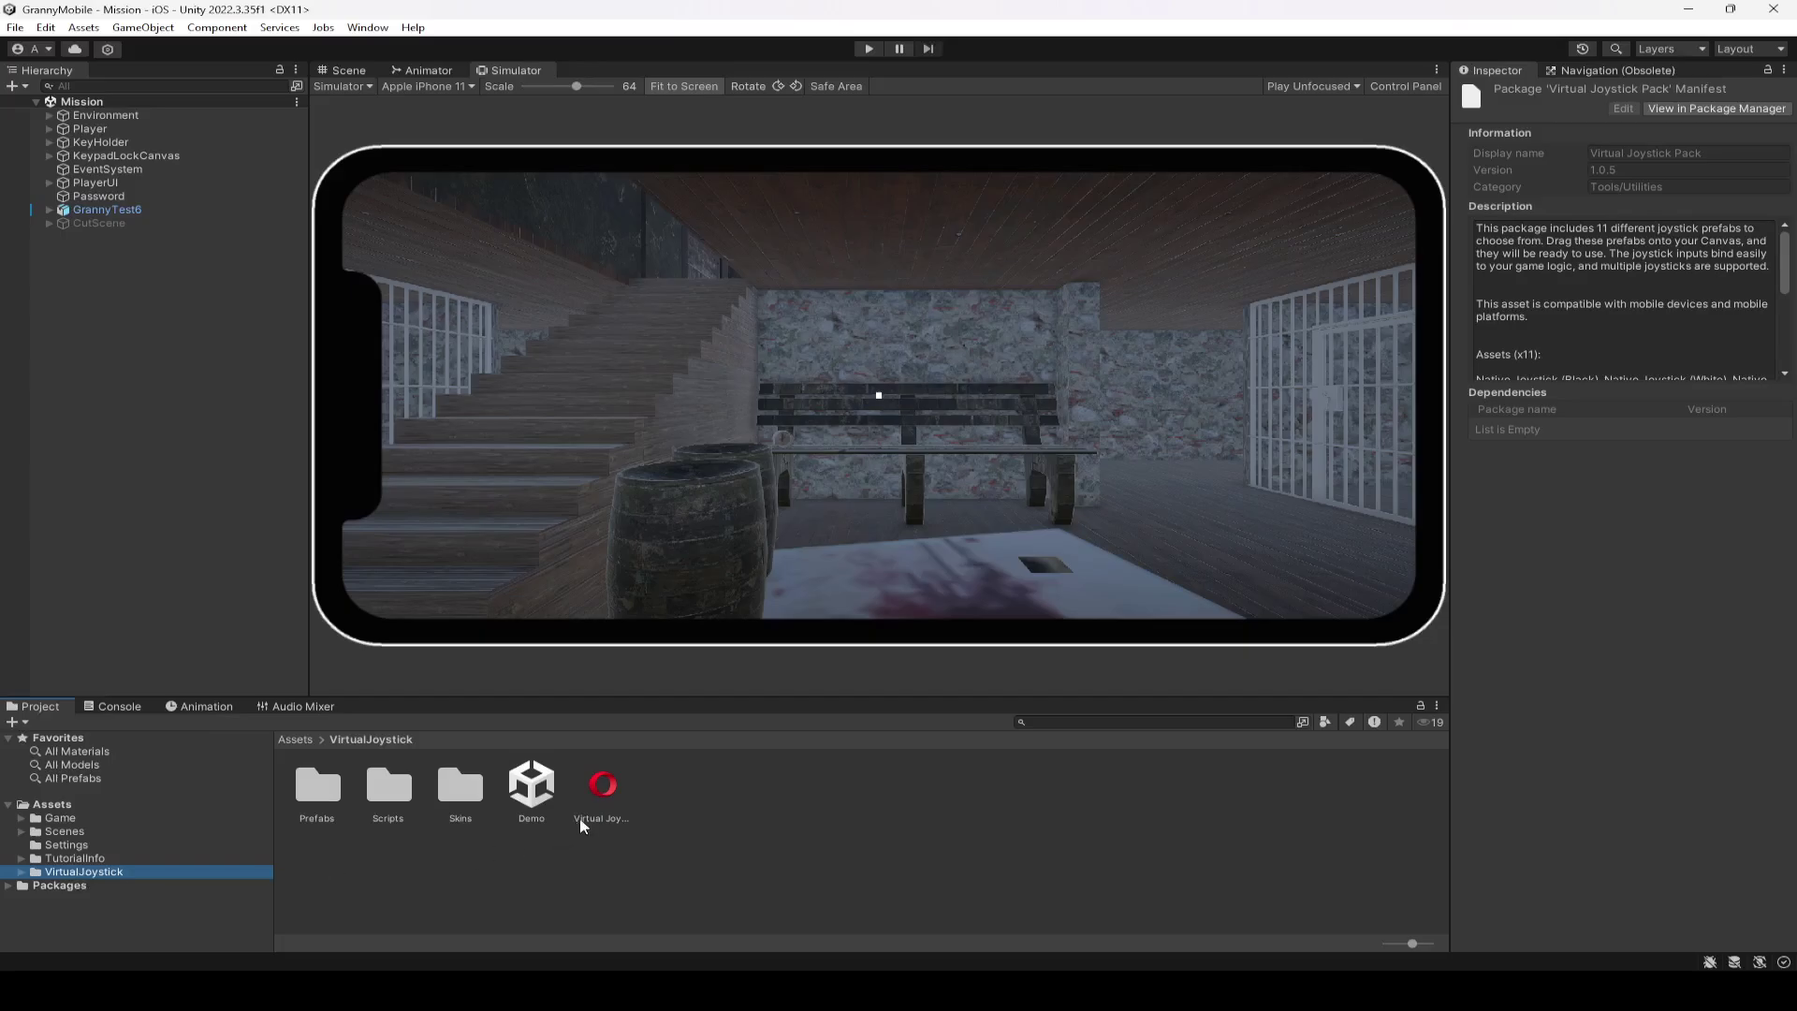
pyautogui.click(603, 801)
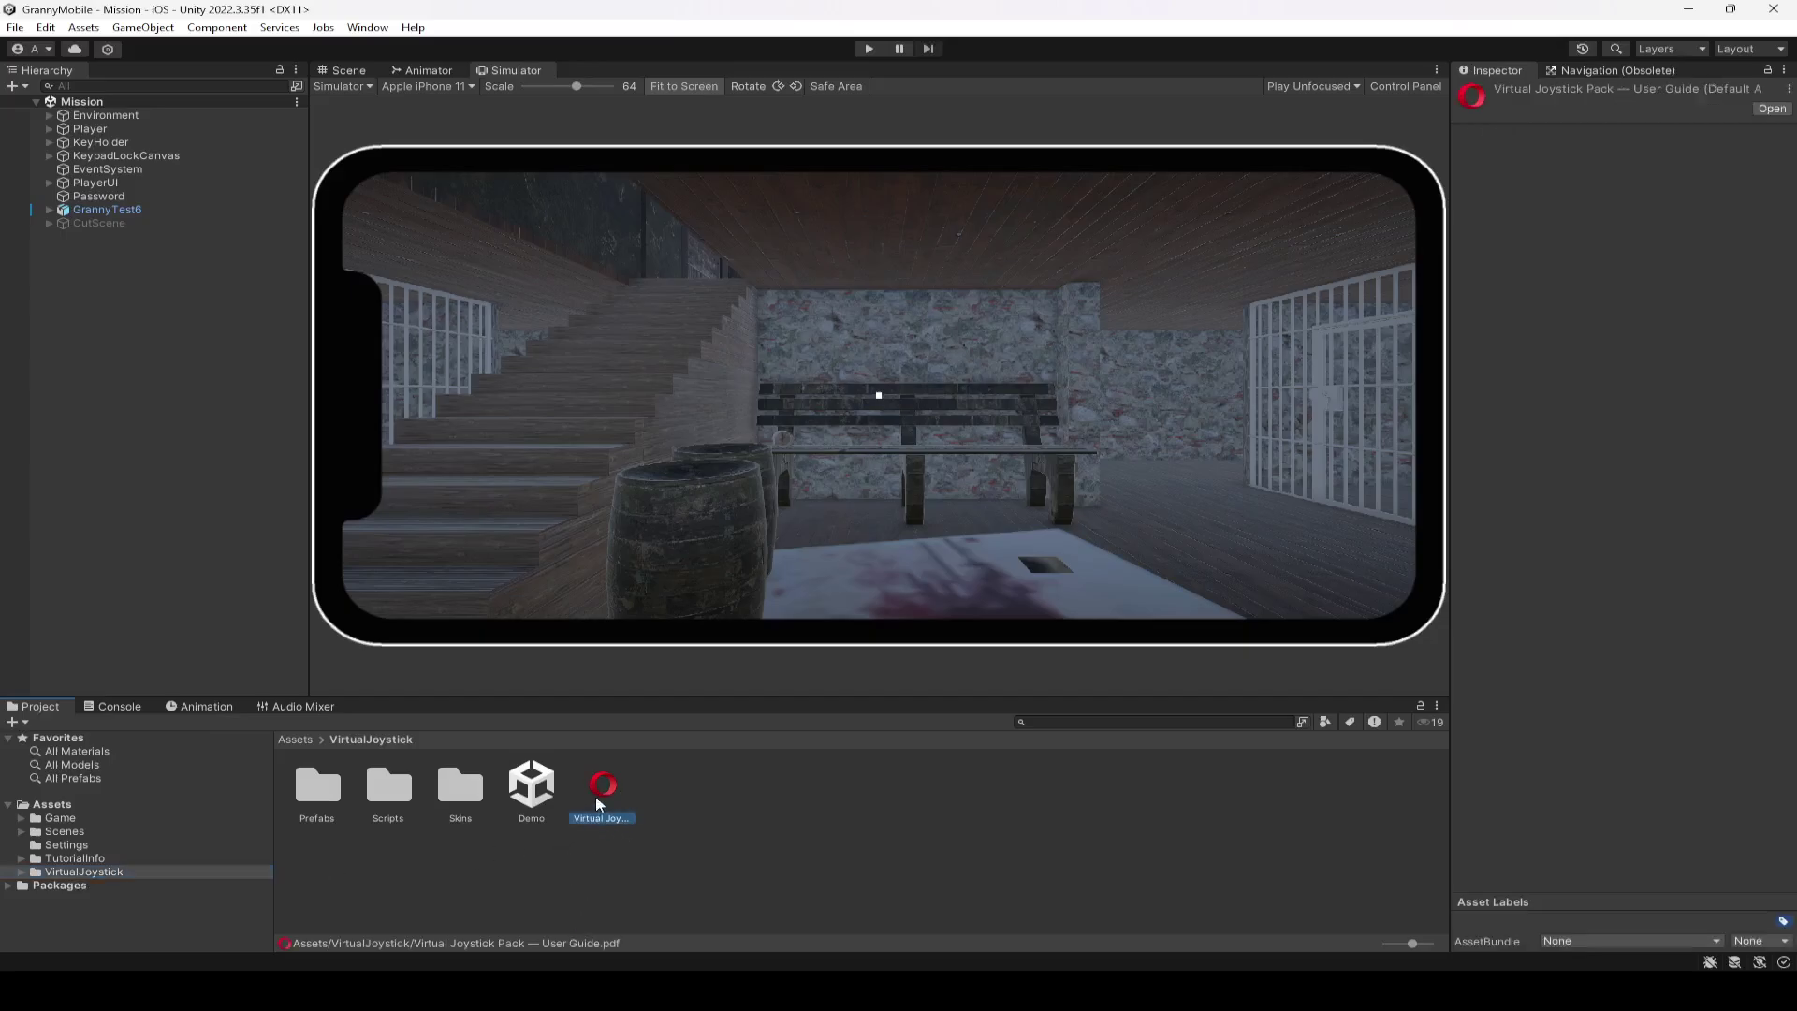
pyautogui.click(603, 853)
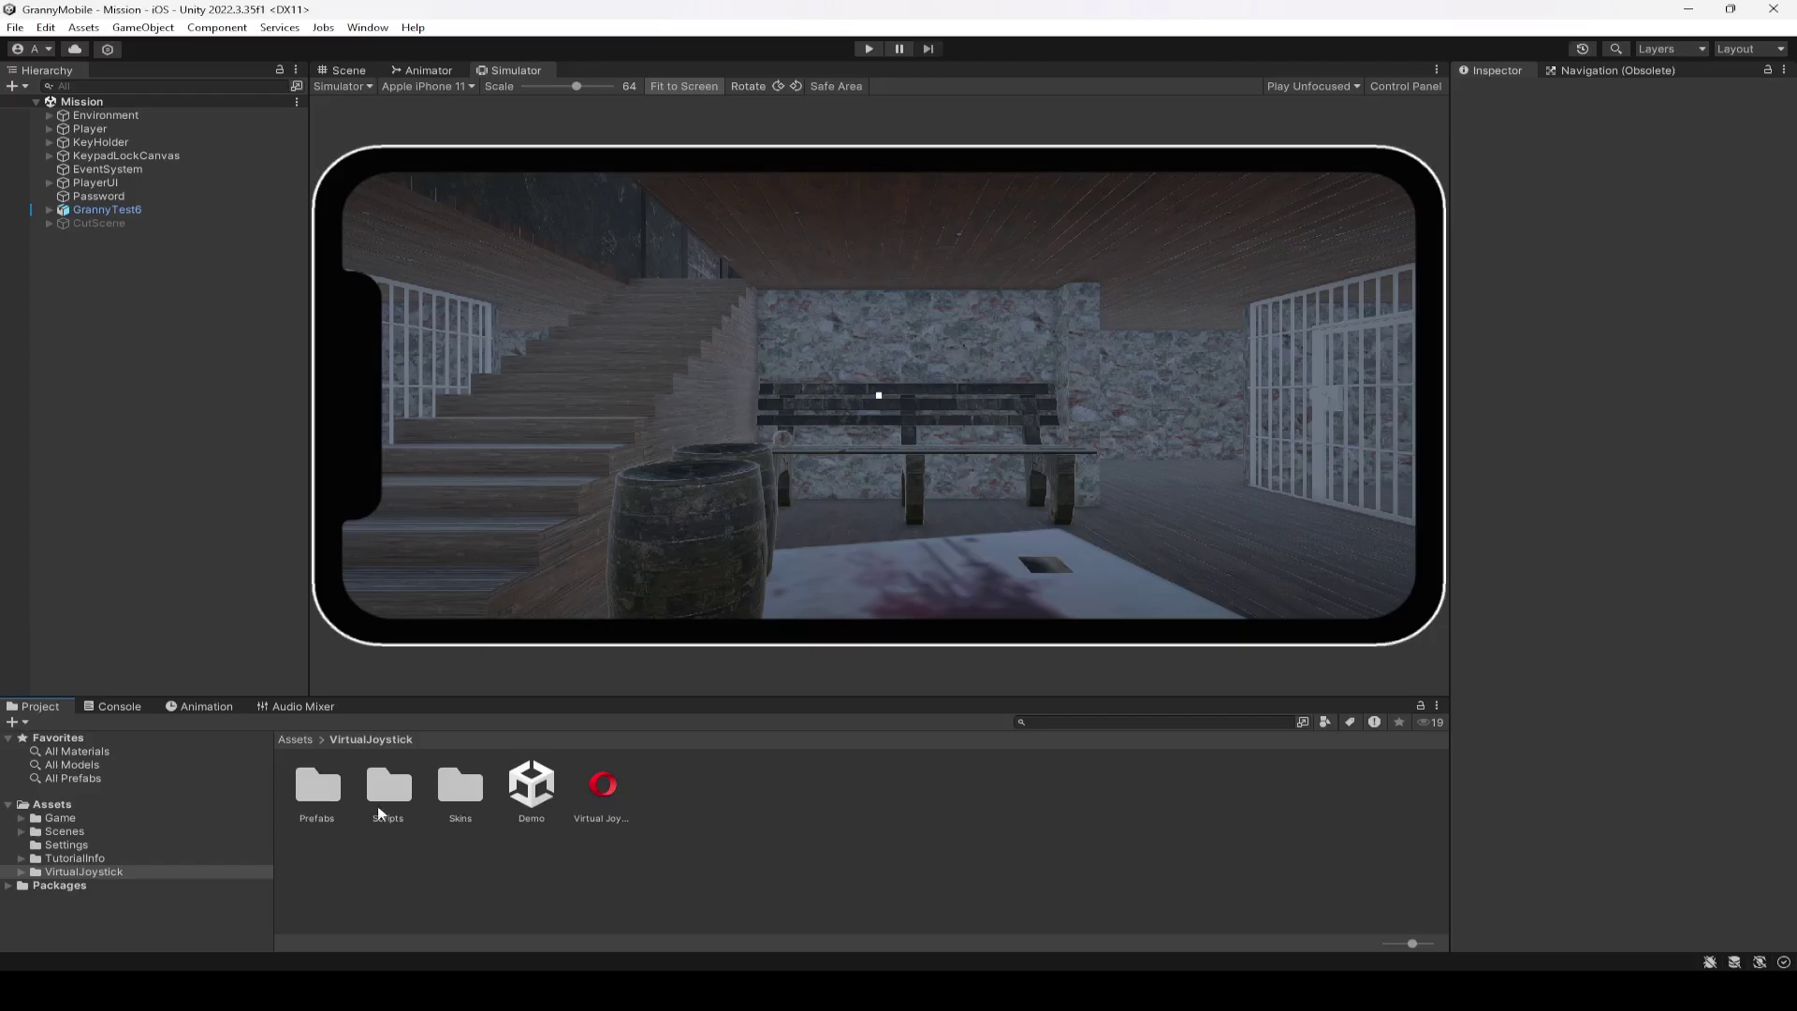
pyautogui.doubleClick(330, 794)
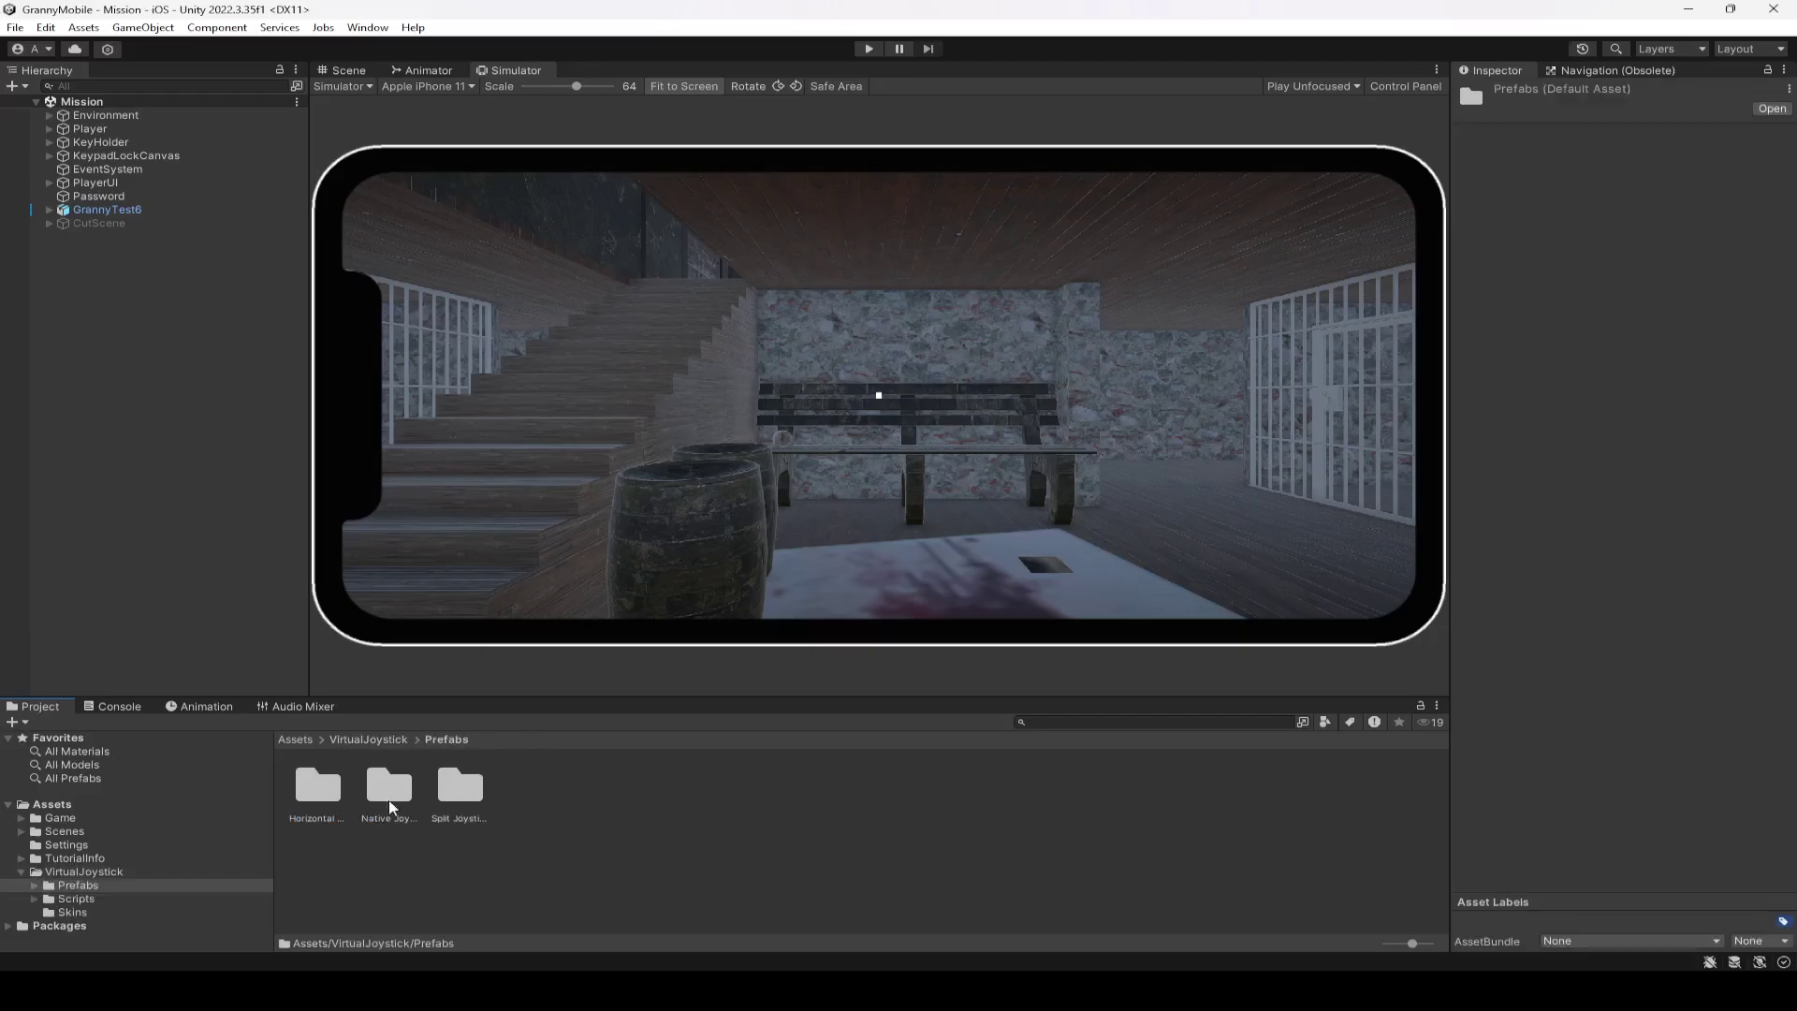
pyautogui.doubleClick(458, 788)
pyautogui.click(389, 788)
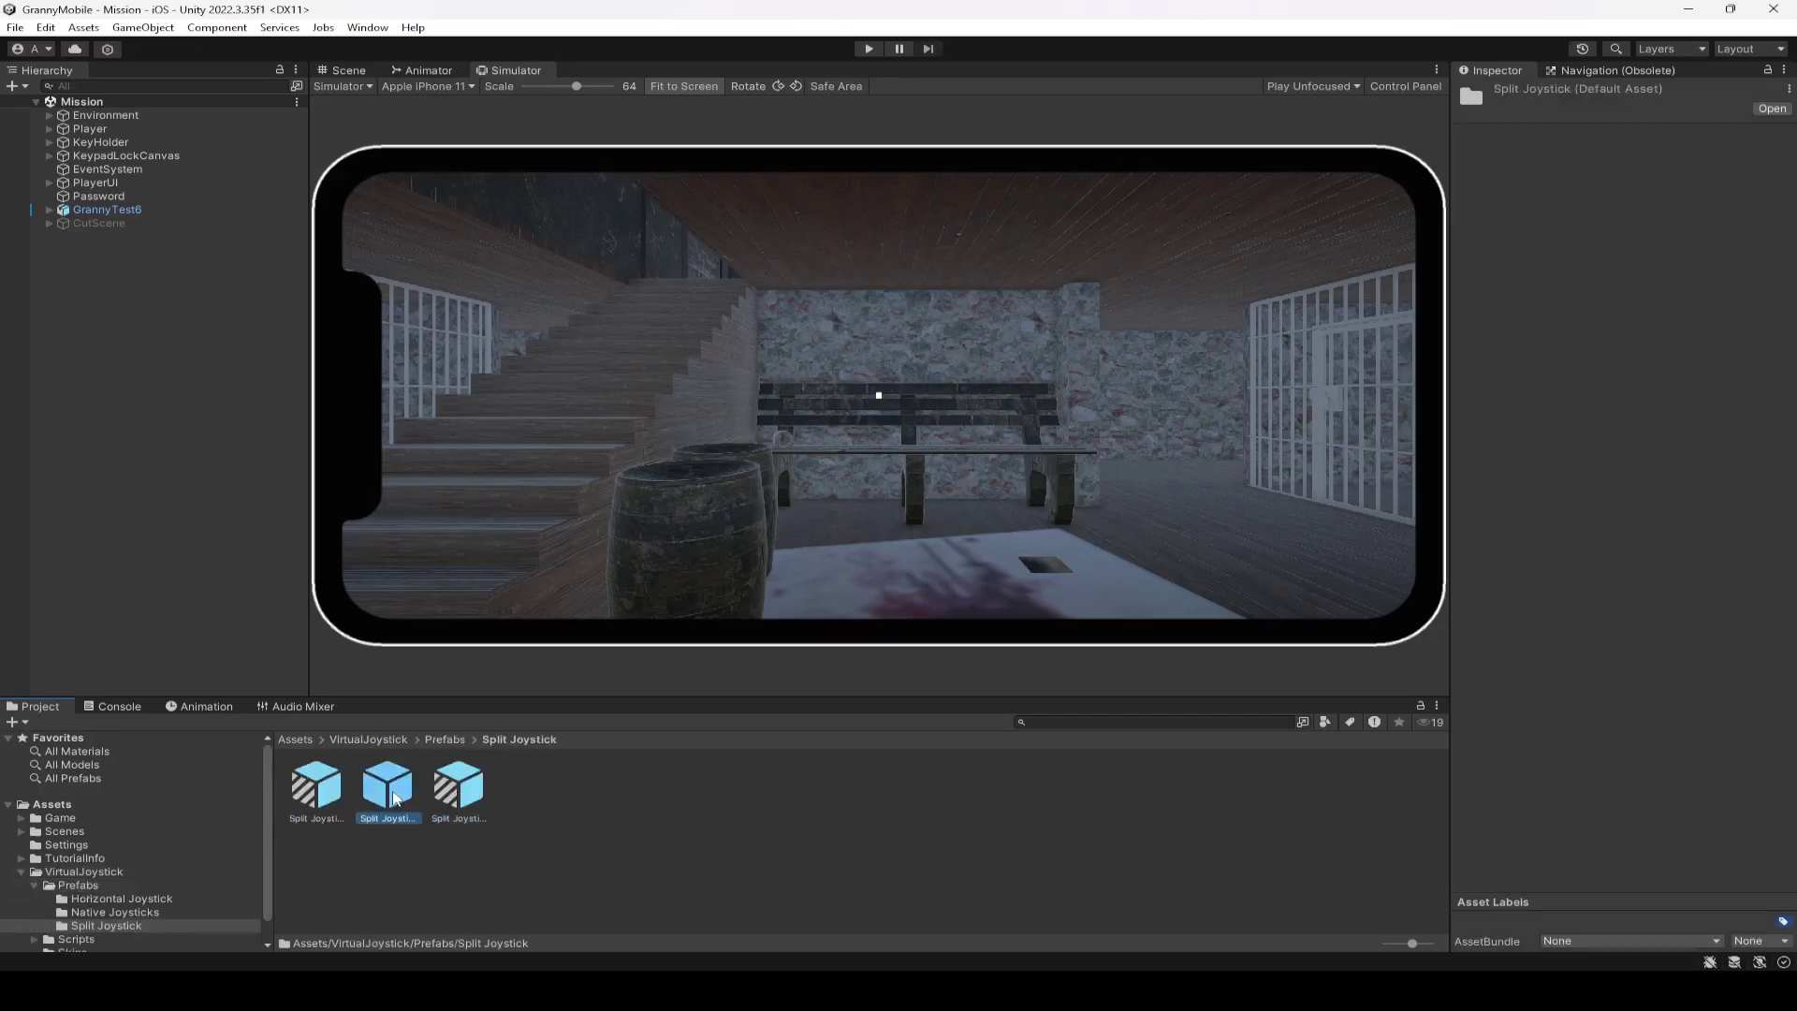
pyautogui.click(454, 791)
pyautogui.click(444, 740)
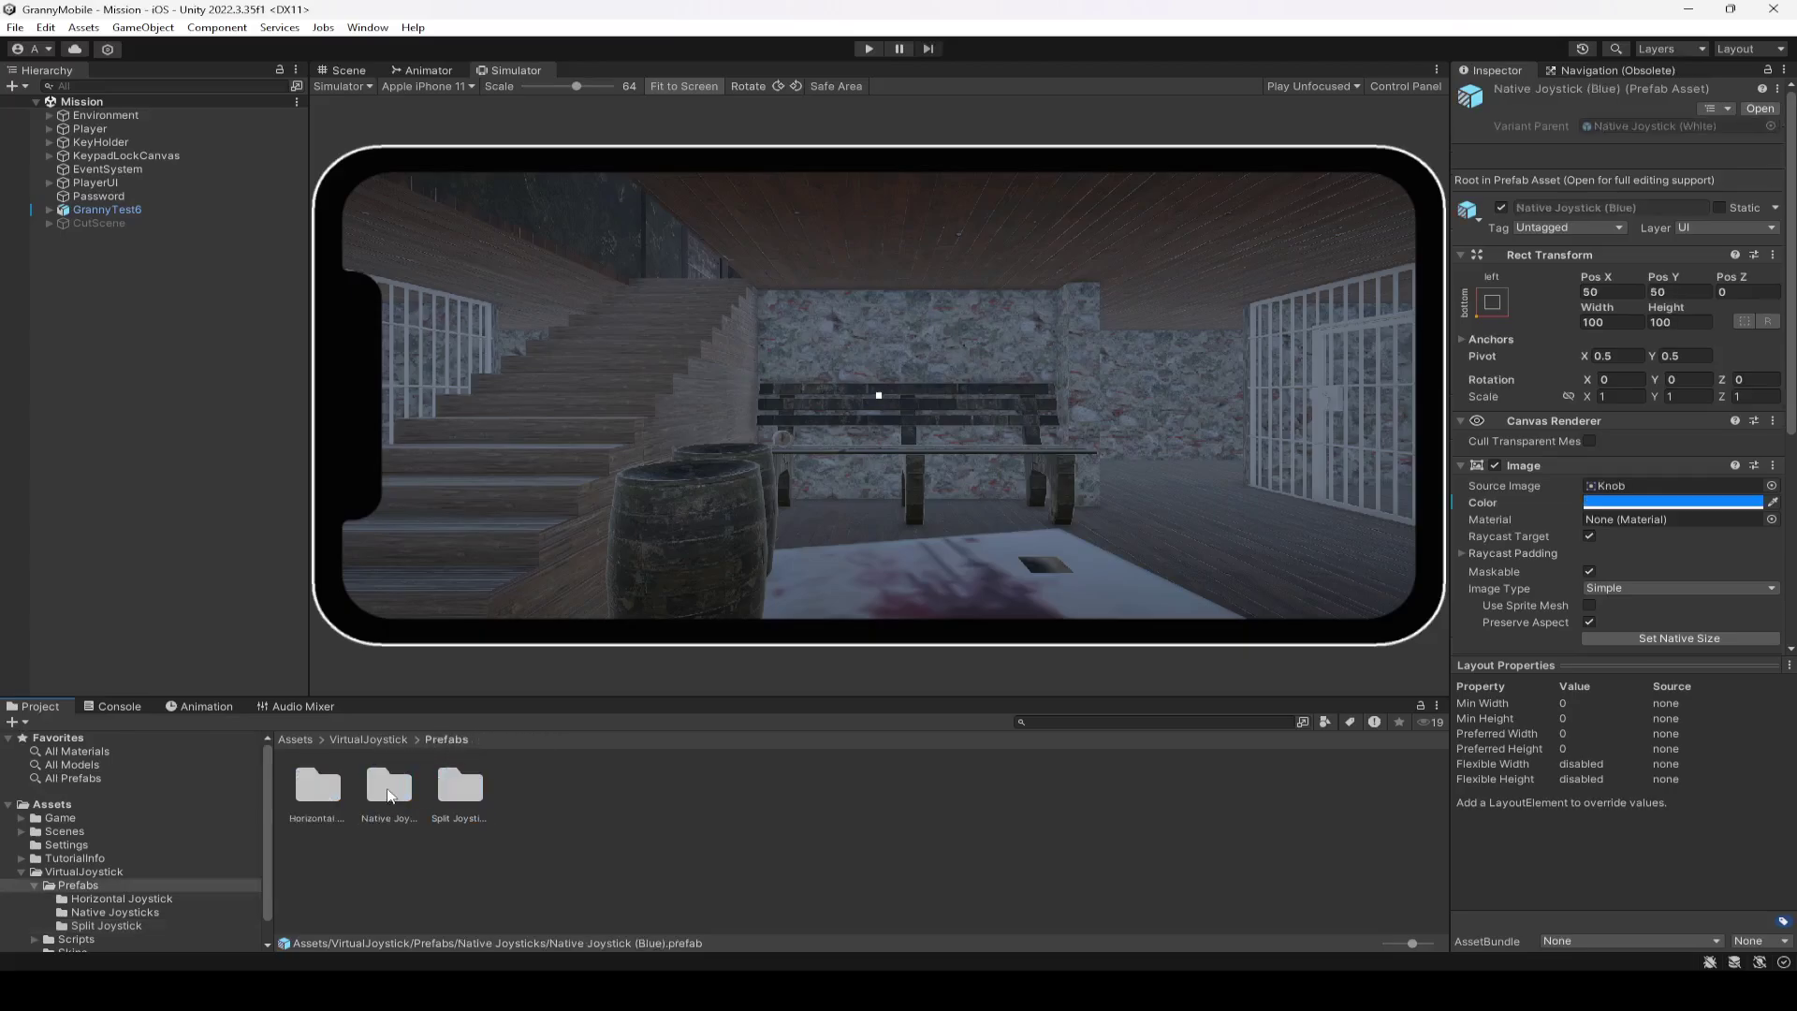
# Step: Compare the four Native Joysticks prefabs and pick the white one
pyautogui.doubleClick(389, 794)
pyautogui.click(388, 794)
pyautogui.click(440, 797)
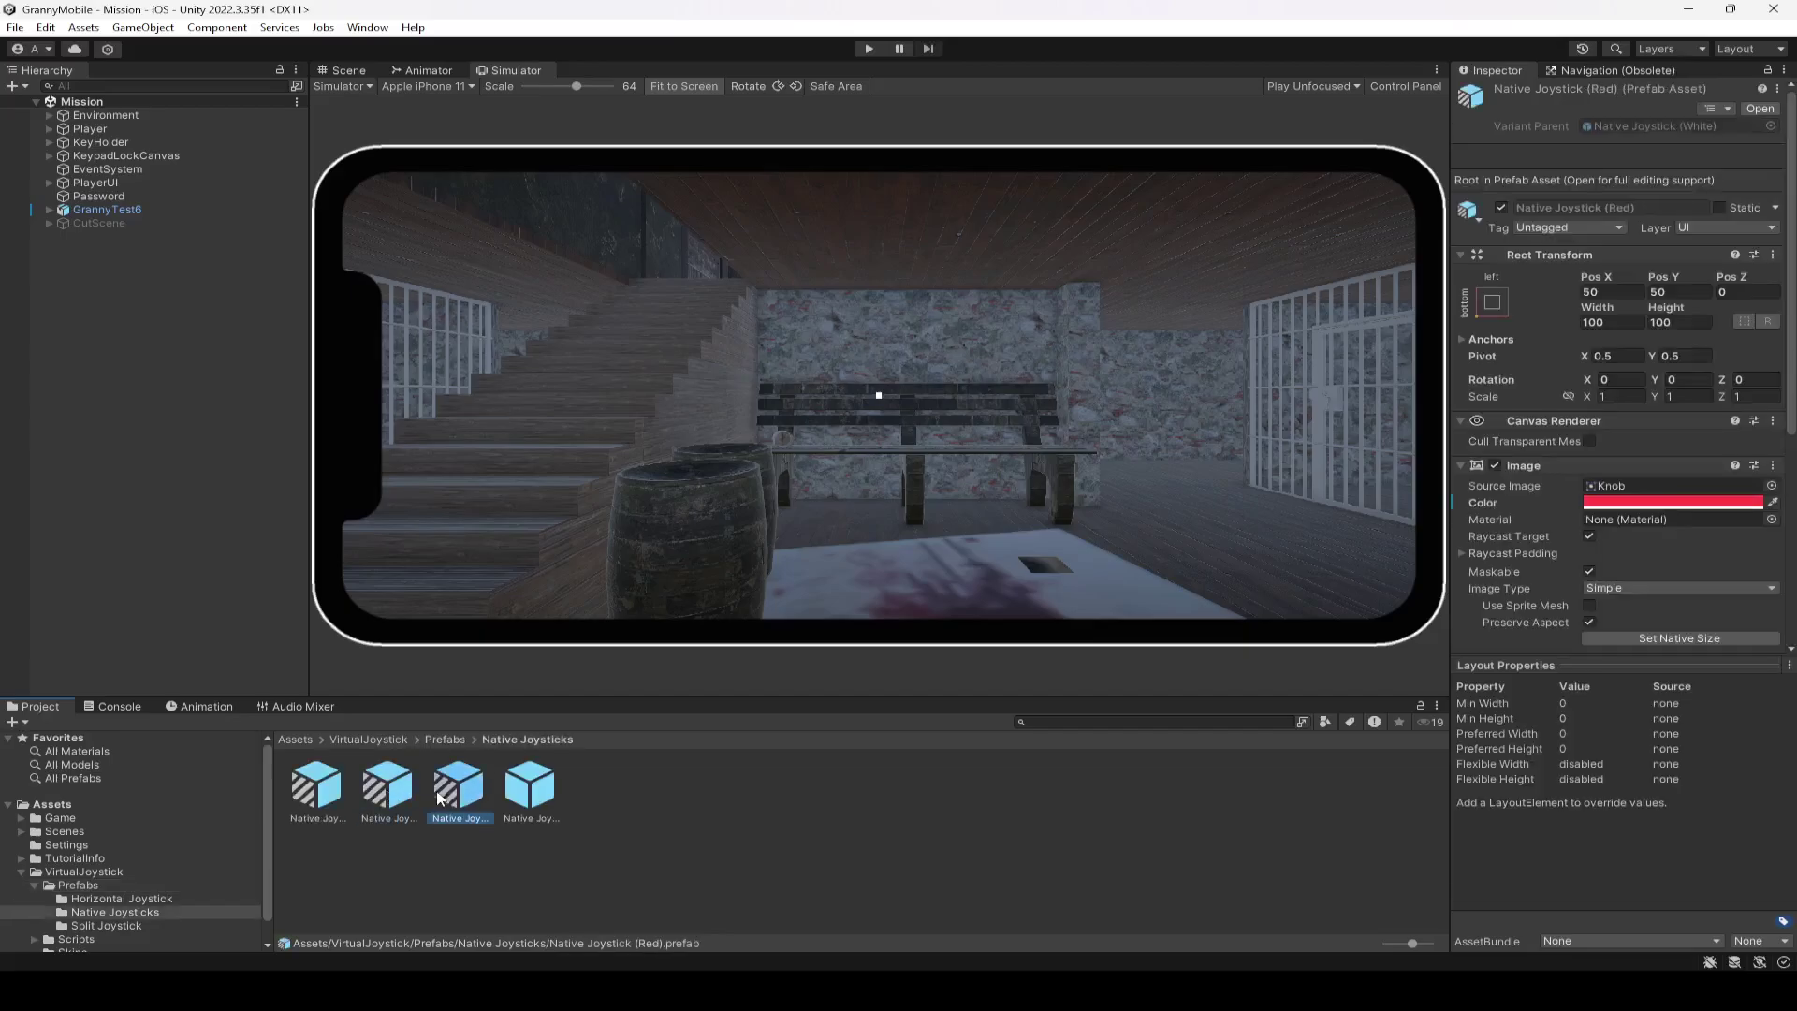
pyautogui.click(502, 796)
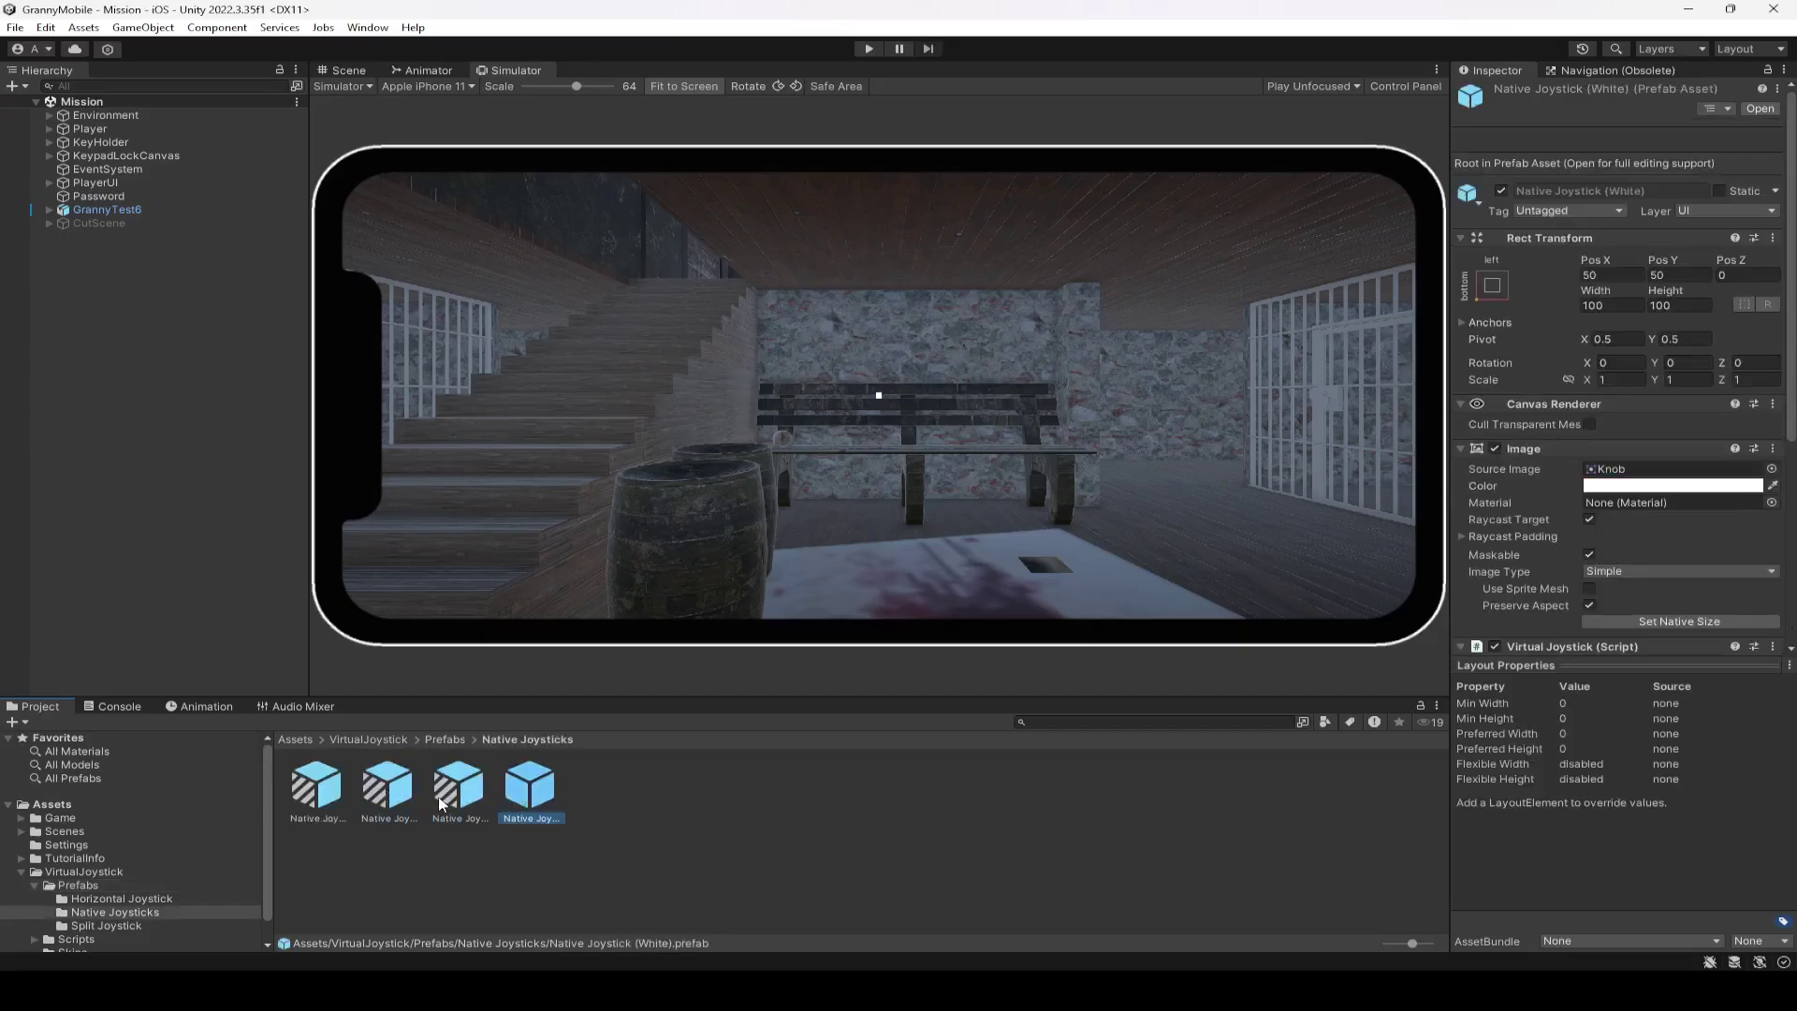
pyautogui.click(438, 795)
pyautogui.click(507, 803)
pyautogui.click(345, 793)
pyautogui.click(527, 793)
pyautogui.moveTo(529, 796); pyautogui.dragTo(620, 811)
# Step: Add a UI Canvas to the Mission scene, name it MobileControls, and save
pyautogui.click(620, 811)
pyautogui.rightClick(110, 269)
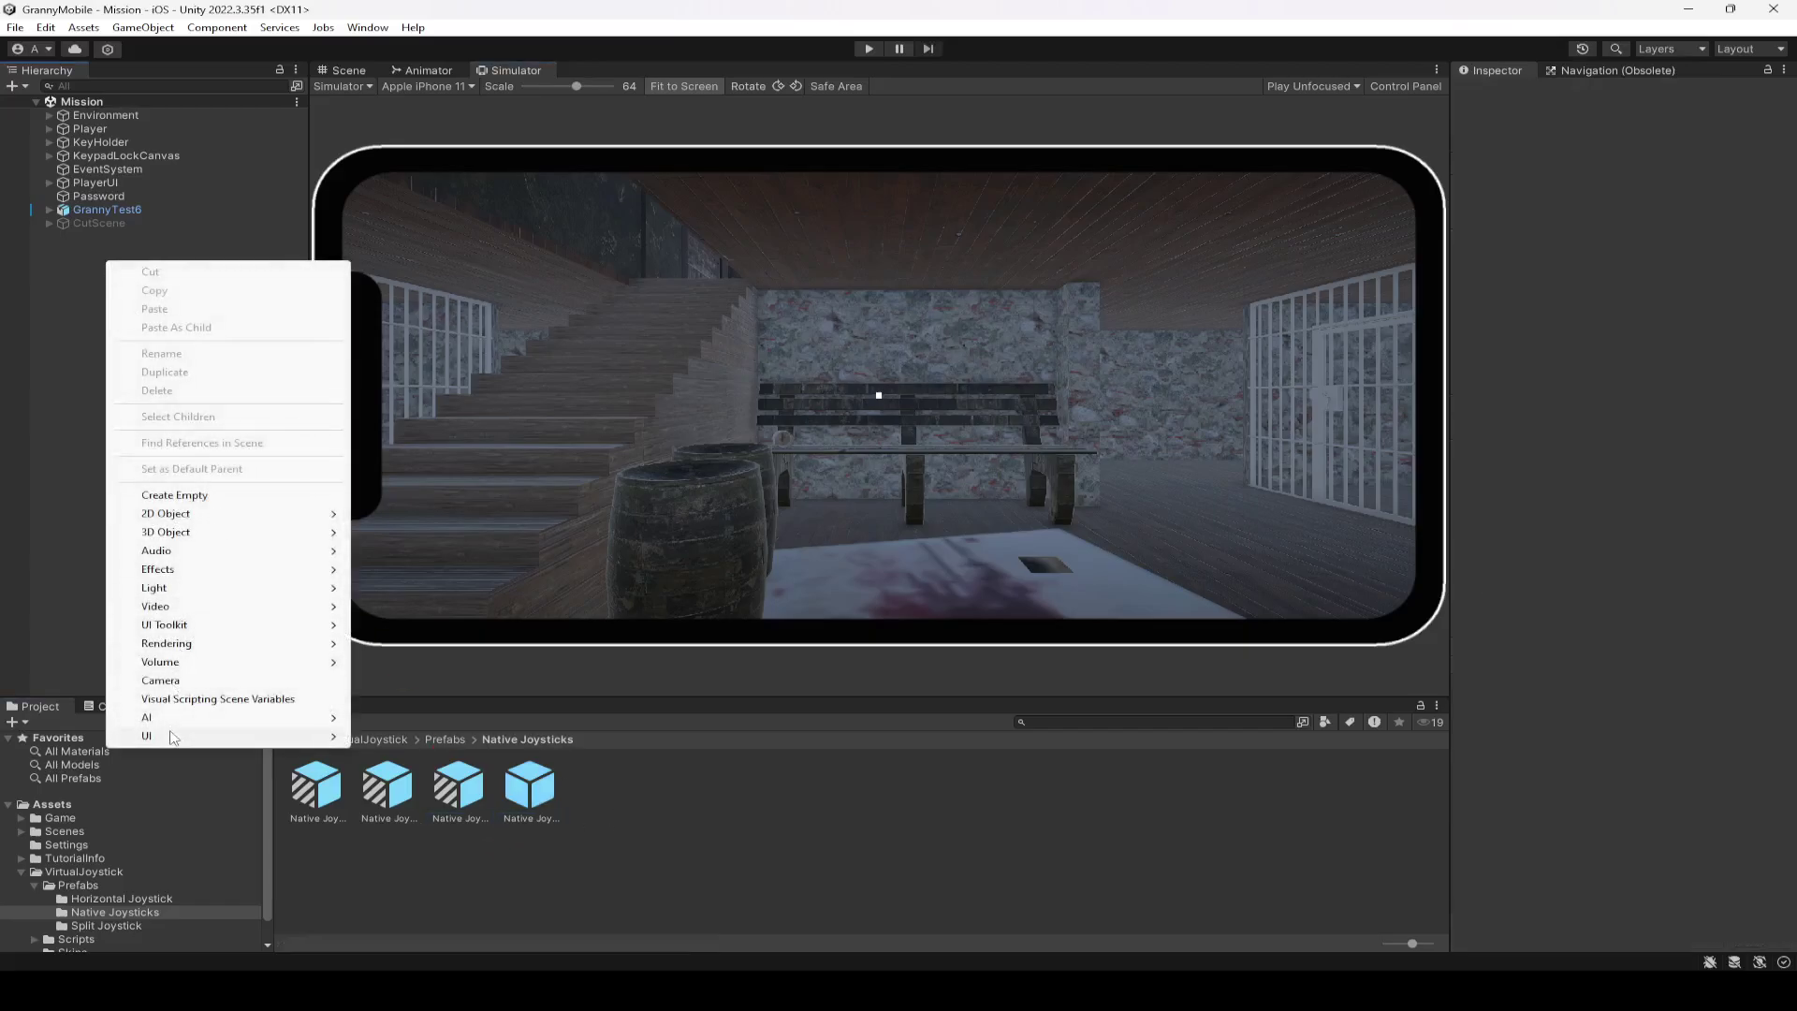
pyautogui.moveTo(173, 735)
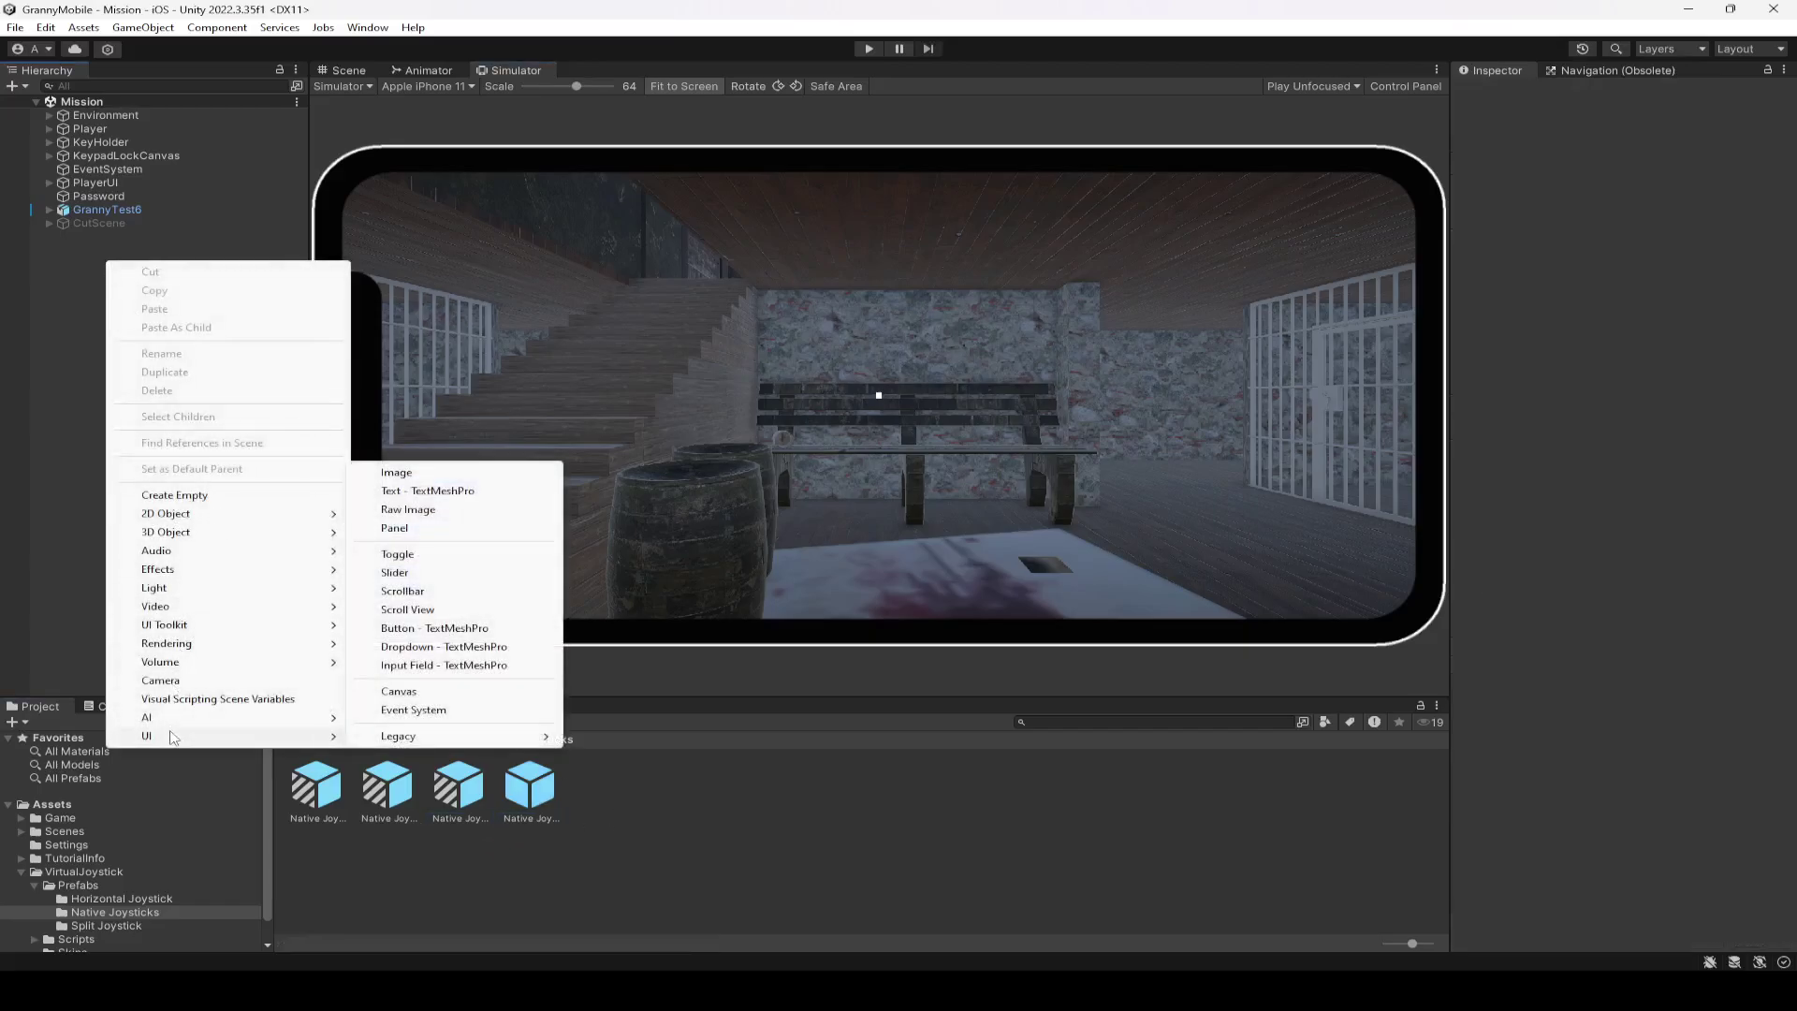
pyautogui.click(399, 690)
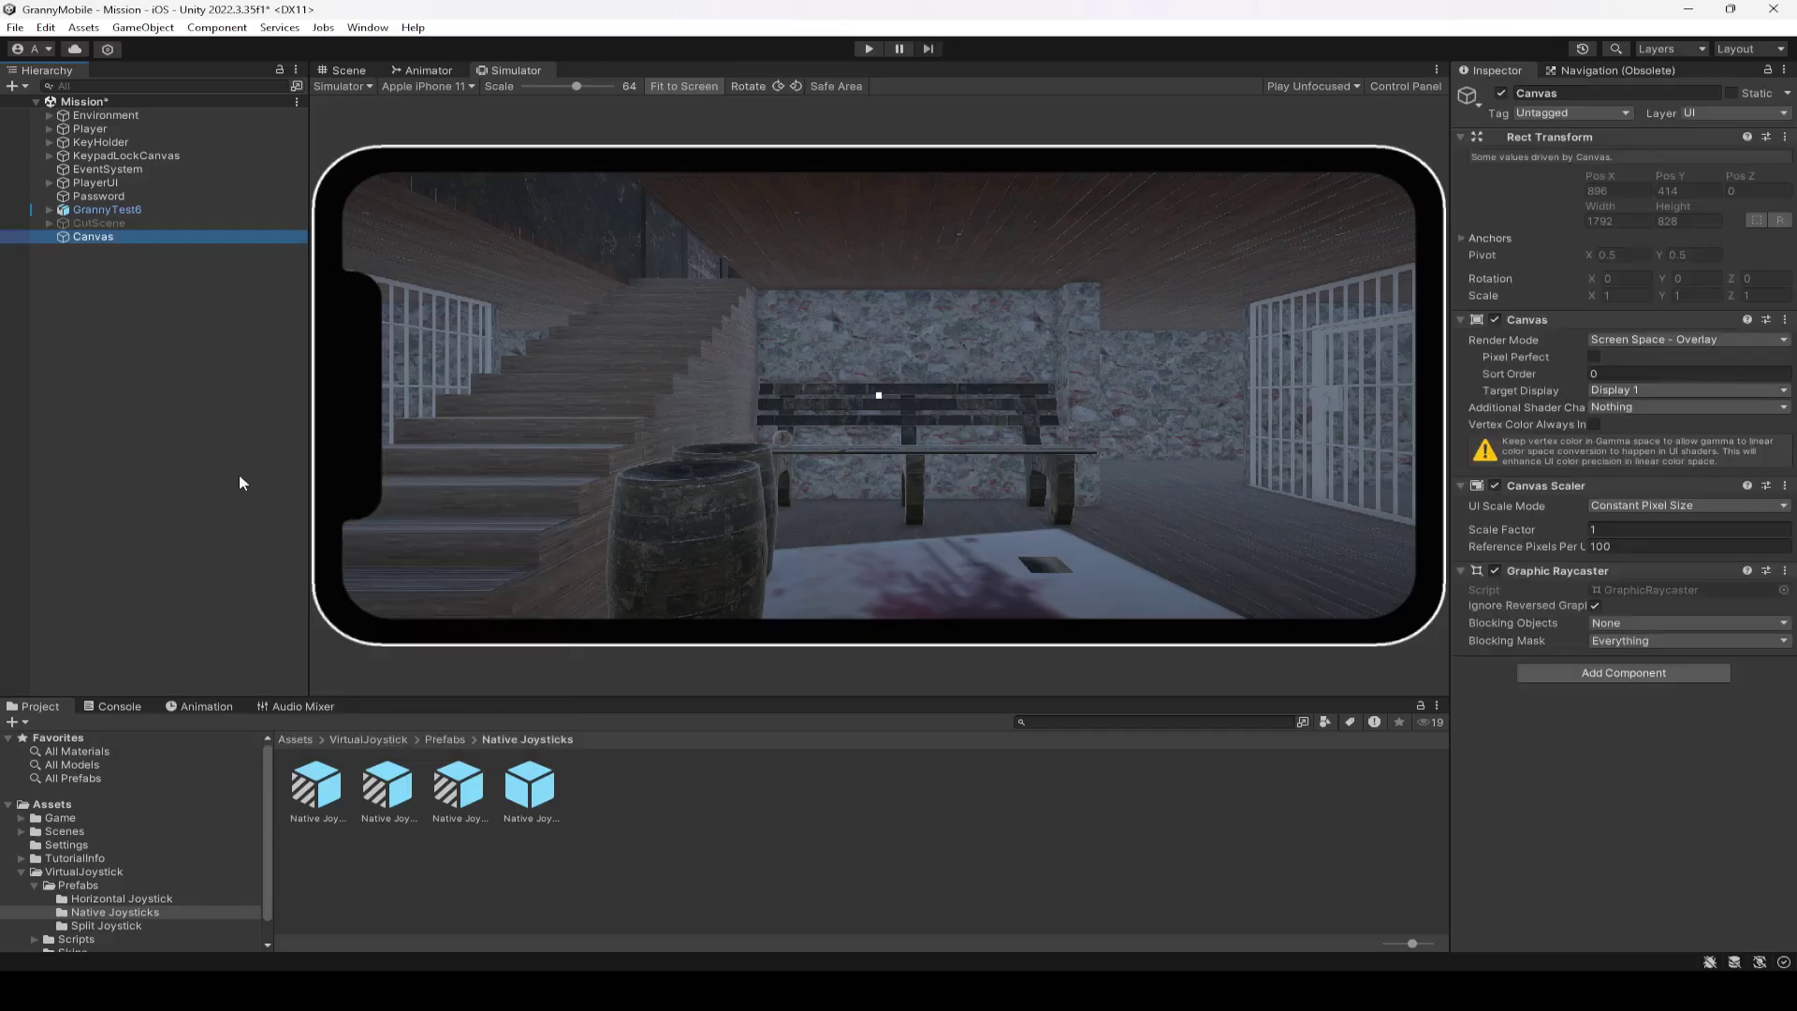
pyautogui.click(1603, 94)
pyautogui.write('MobileControl')
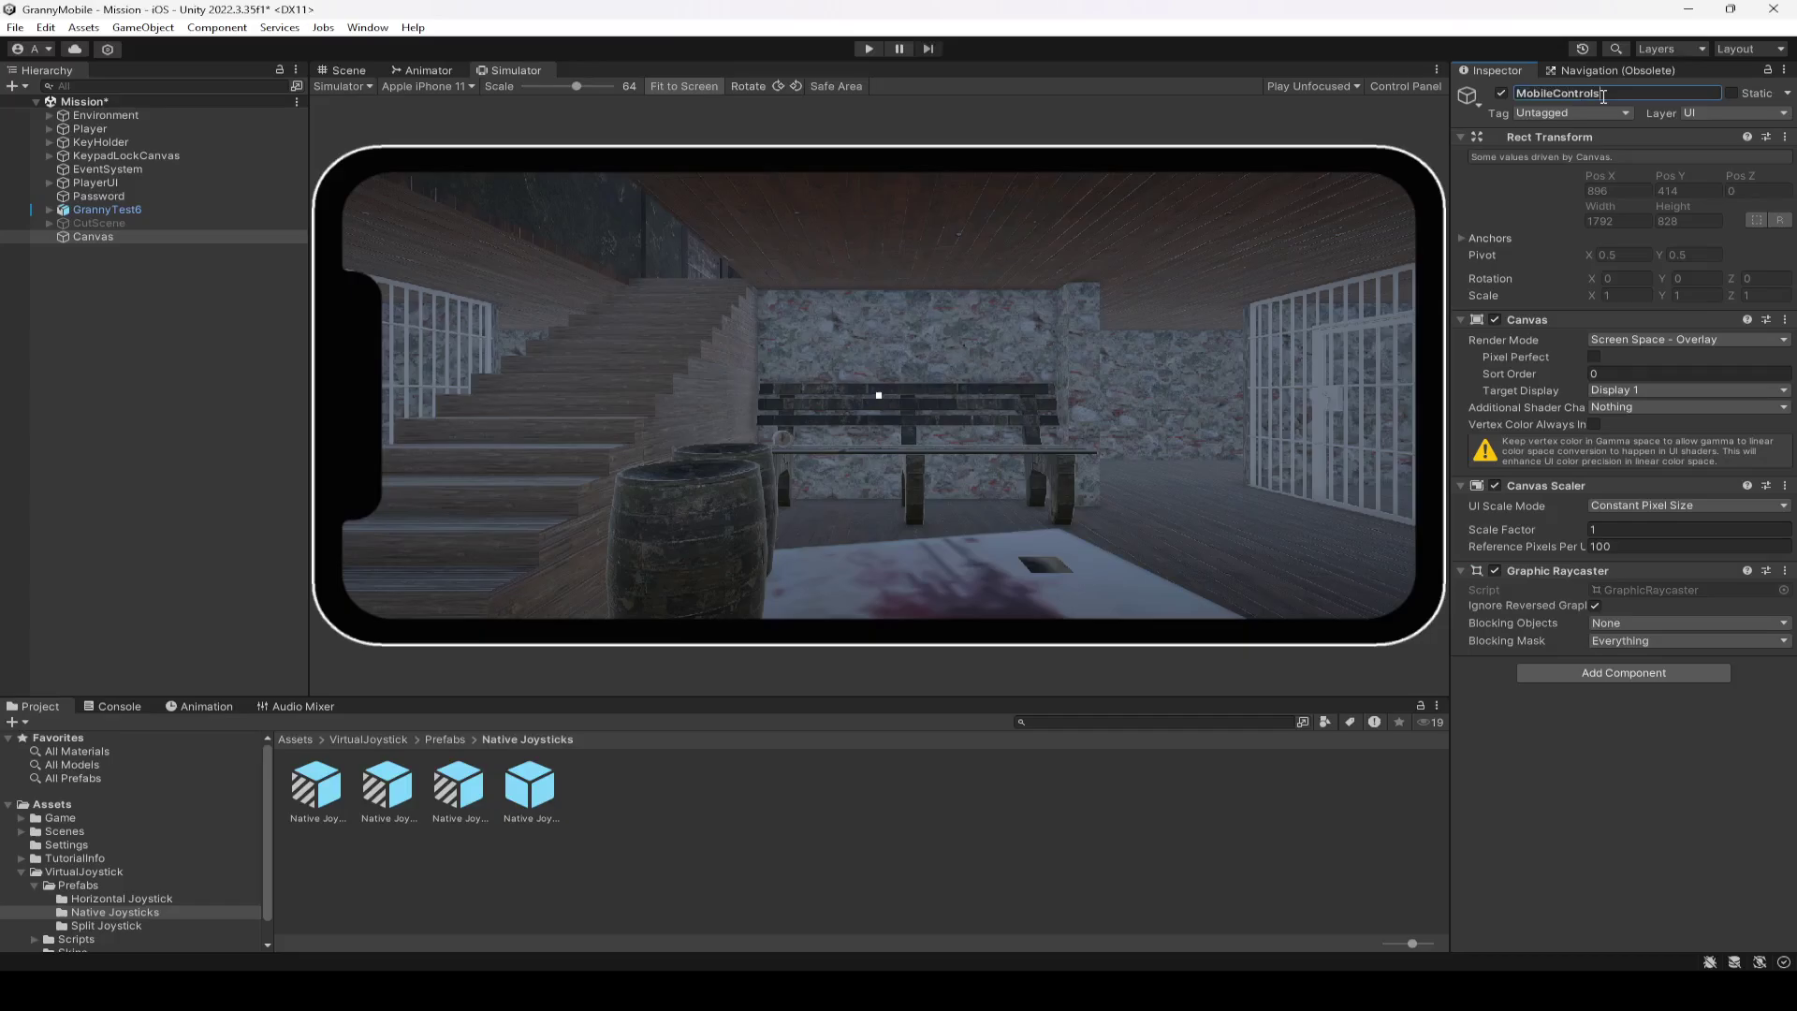
pyautogui.press('Return')
pyautogui.hotkey('ctrl', 's')
# Step: Set the canvas to Scale With Screen Size at 1920 × 1080 reference resolution and save
pyautogui.click(113, 236)
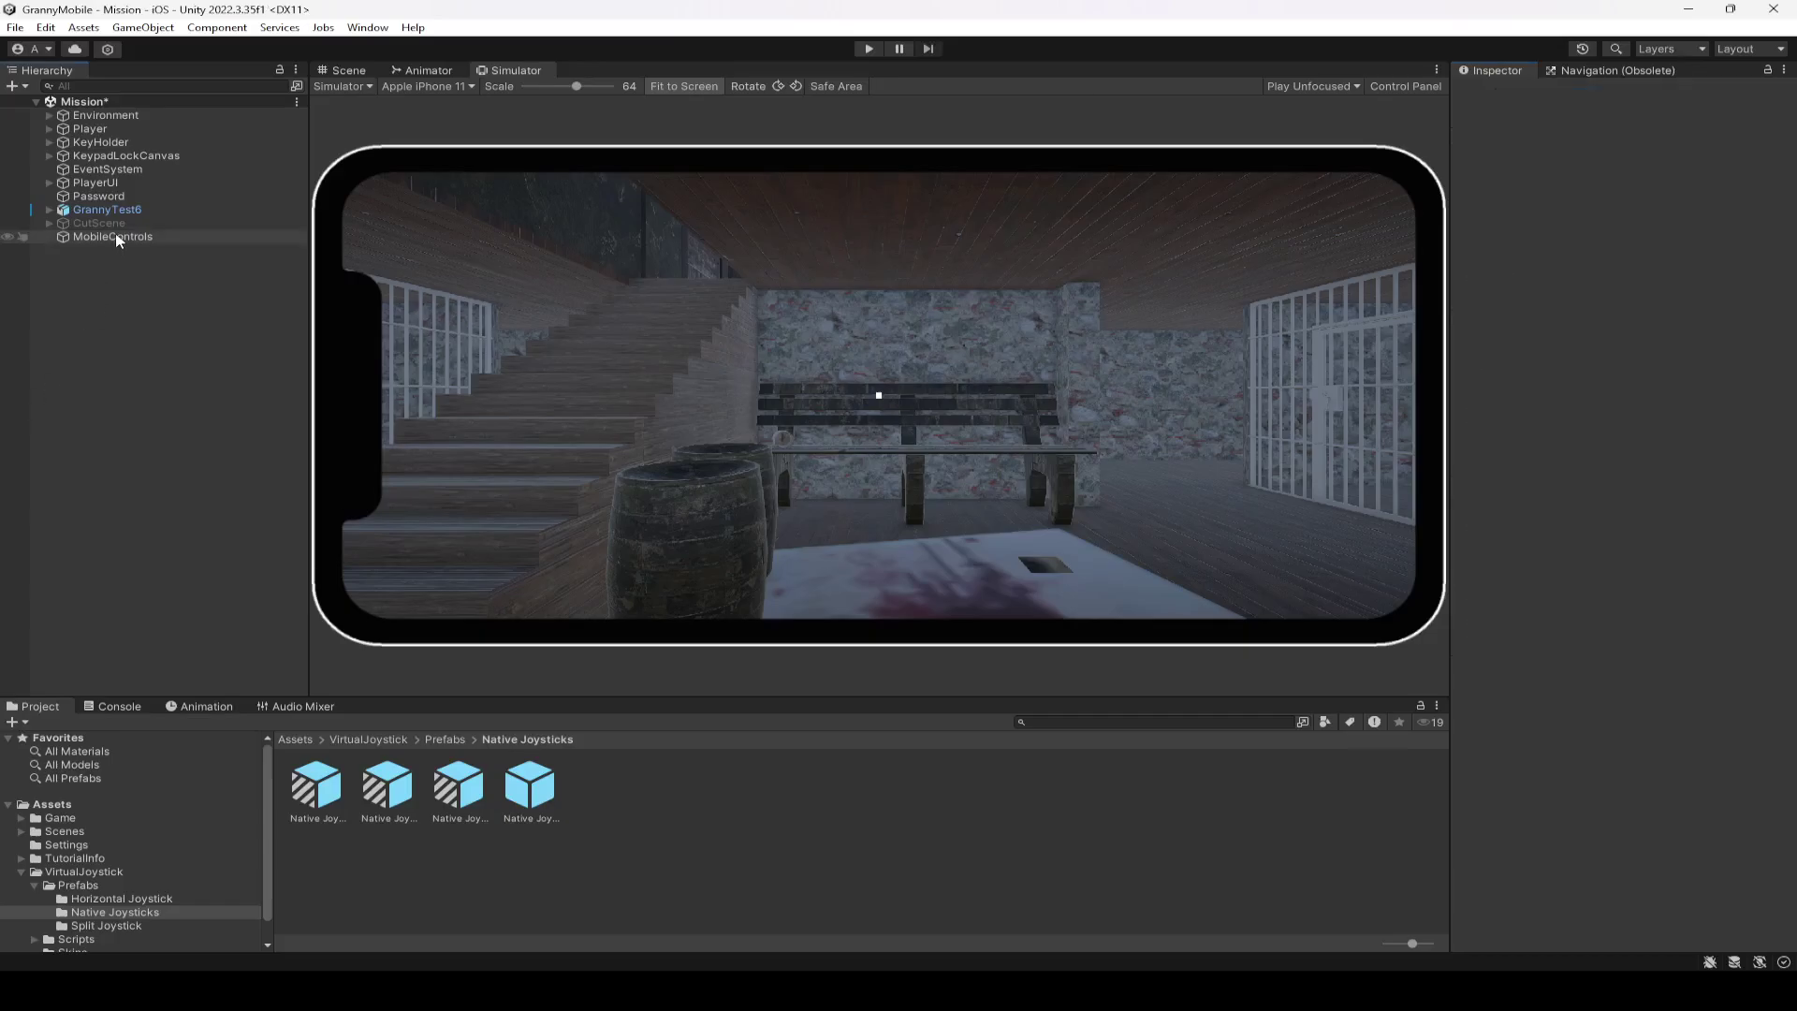
pyautogui.click(1616, 506)
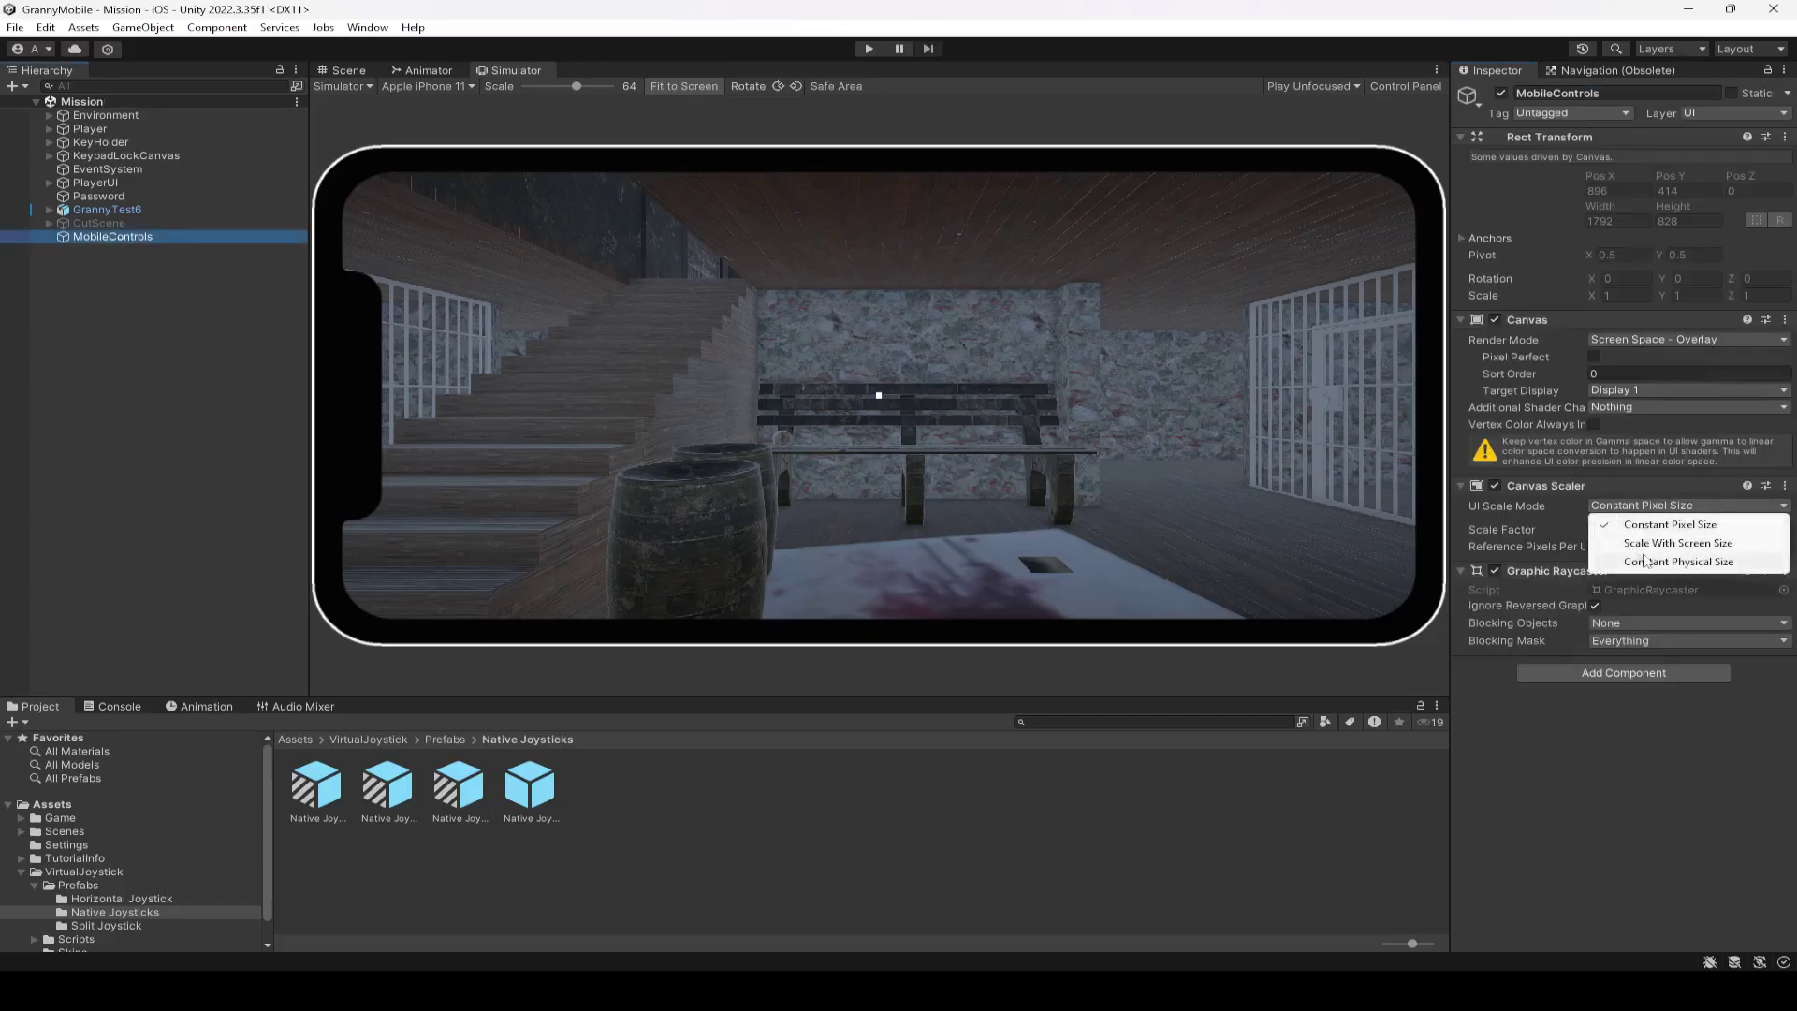
pyautogui.click(1652, 543)
pyautogui.click(1638, 530)
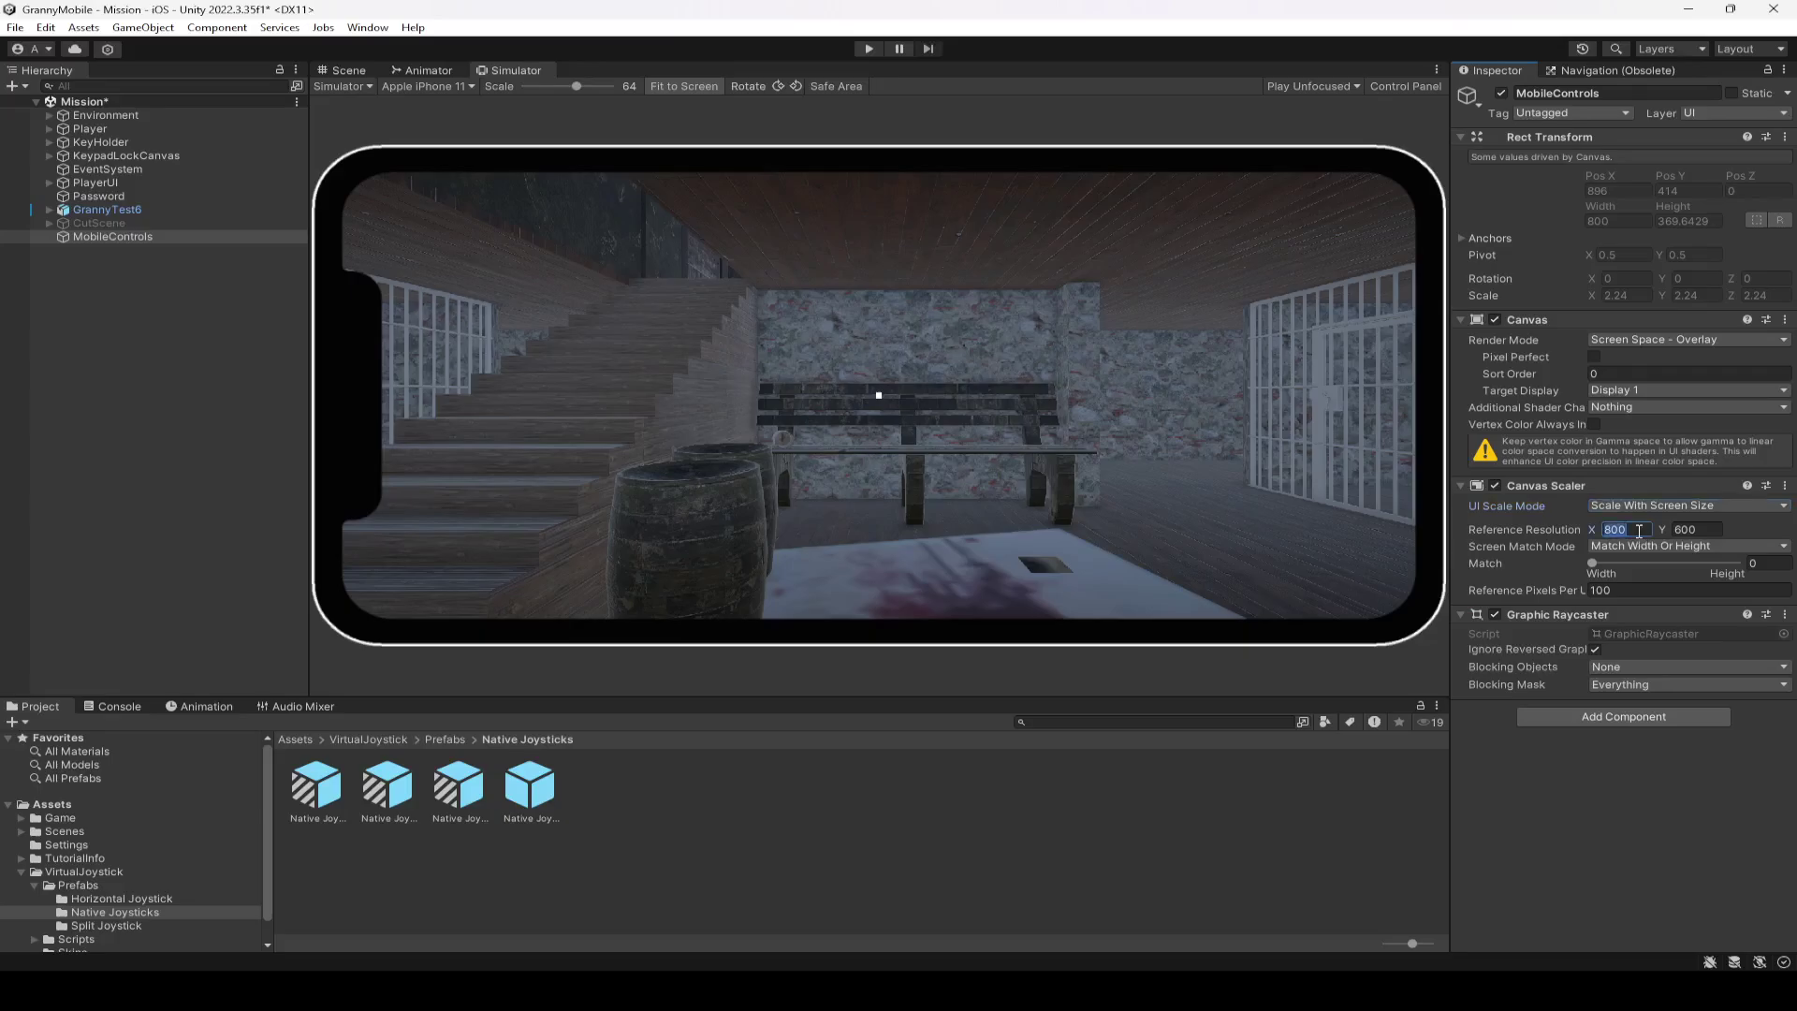
pyautogui.write('1920')
pyautogui.press('Tab')
pyautogui.write('10')
pyautogui.hotkey('ctrl', 's')
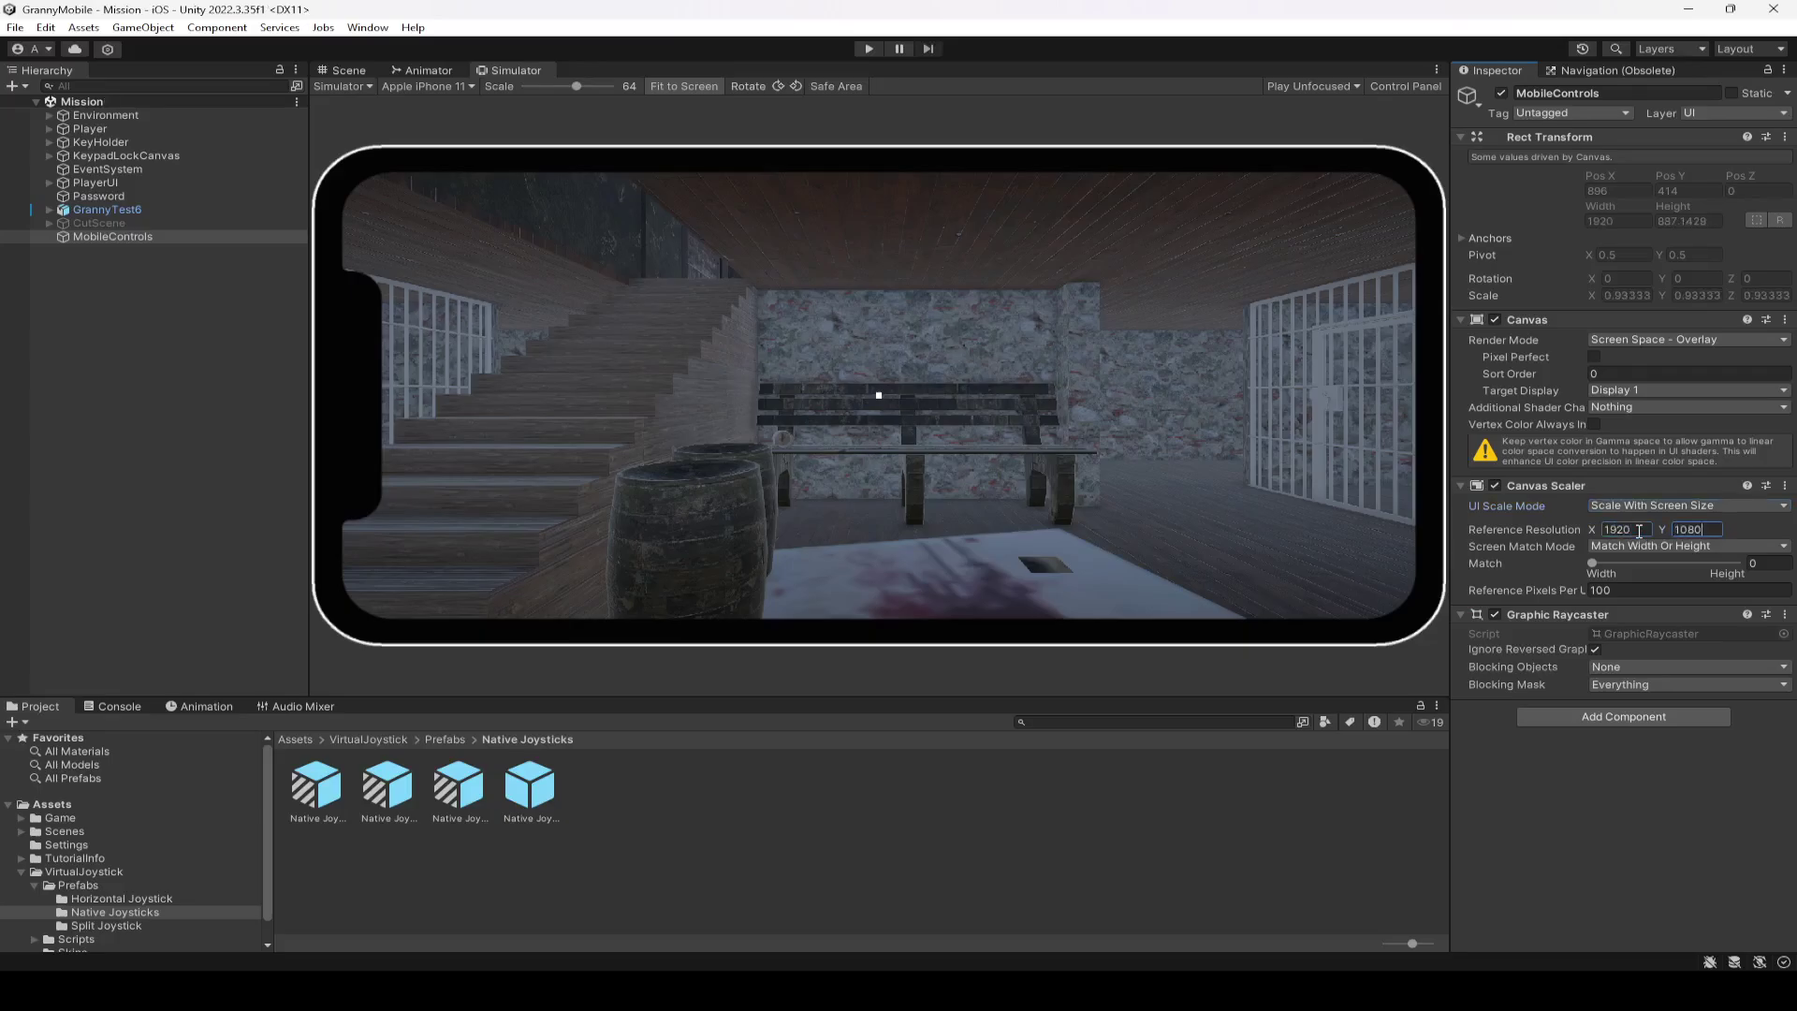
# Step: Place the Native Joystick (White) prefab inside MobileControls, anchored bottom-left at 50, 50
pyautogui.click(348, 71)
pyautogui.doubleClick(129, 236)
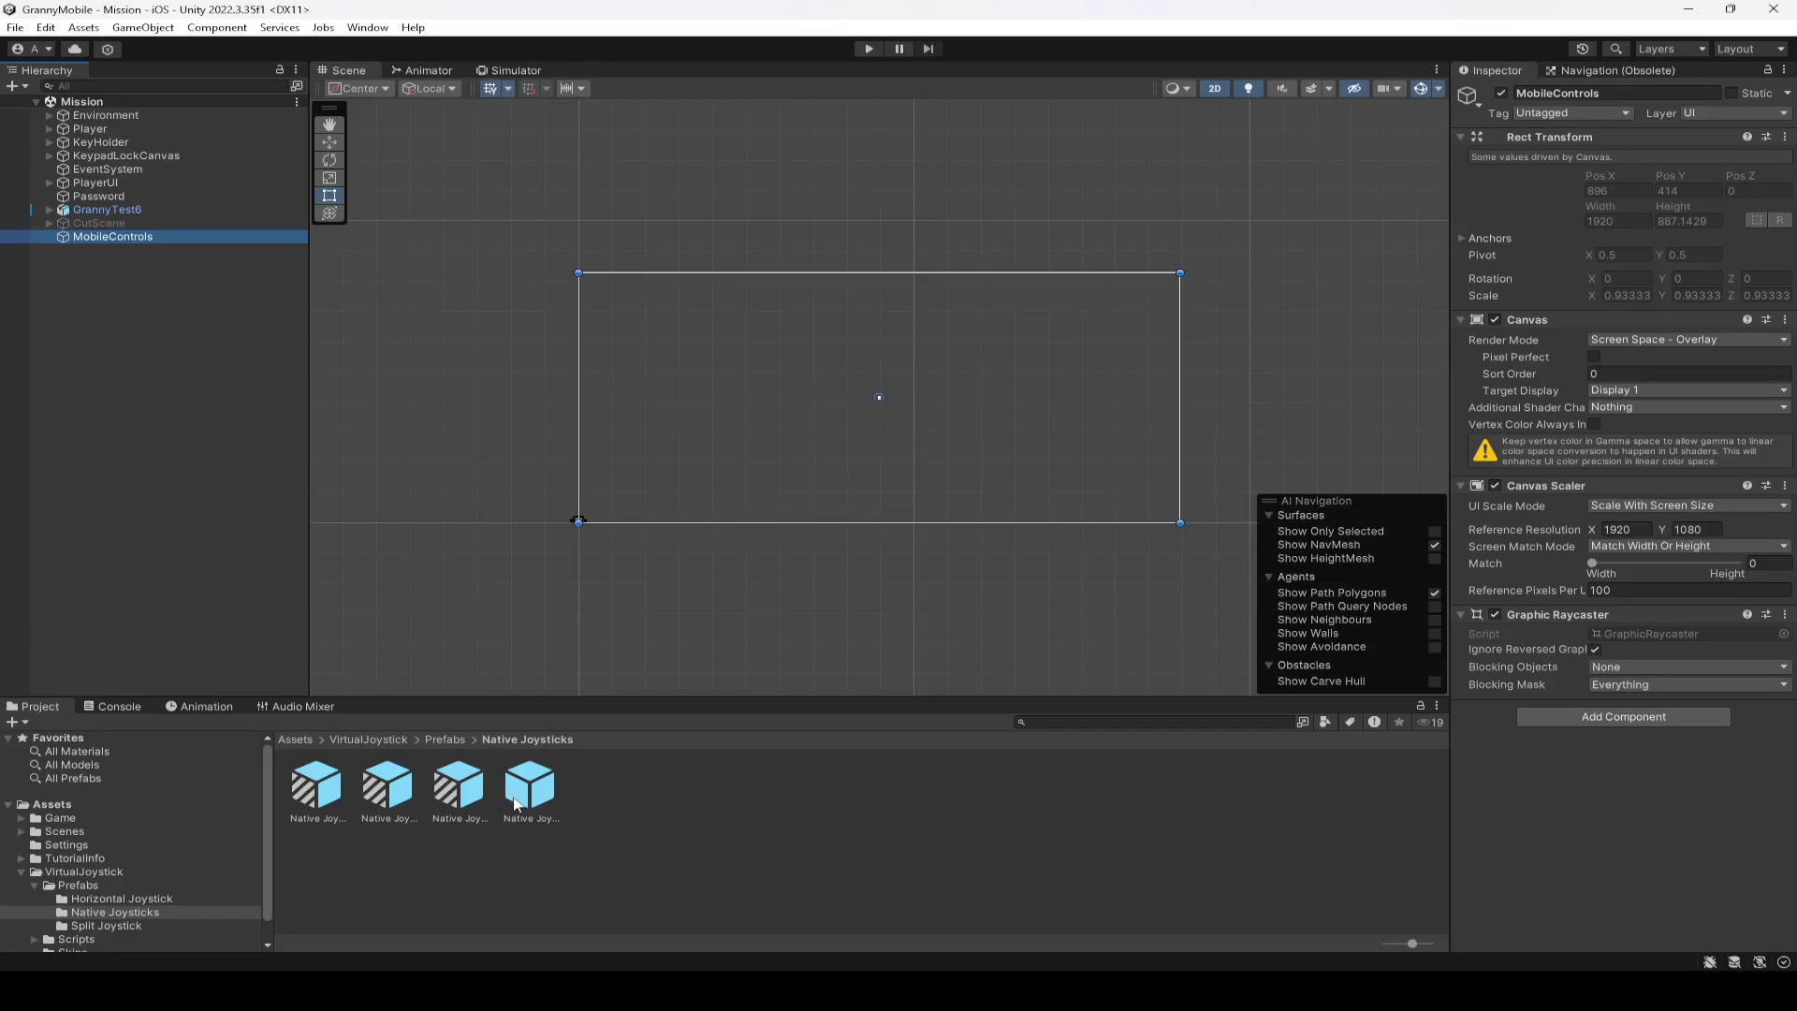
pyautogui.moveTo(519, 803); pyautogui.dragTo(104, 238)
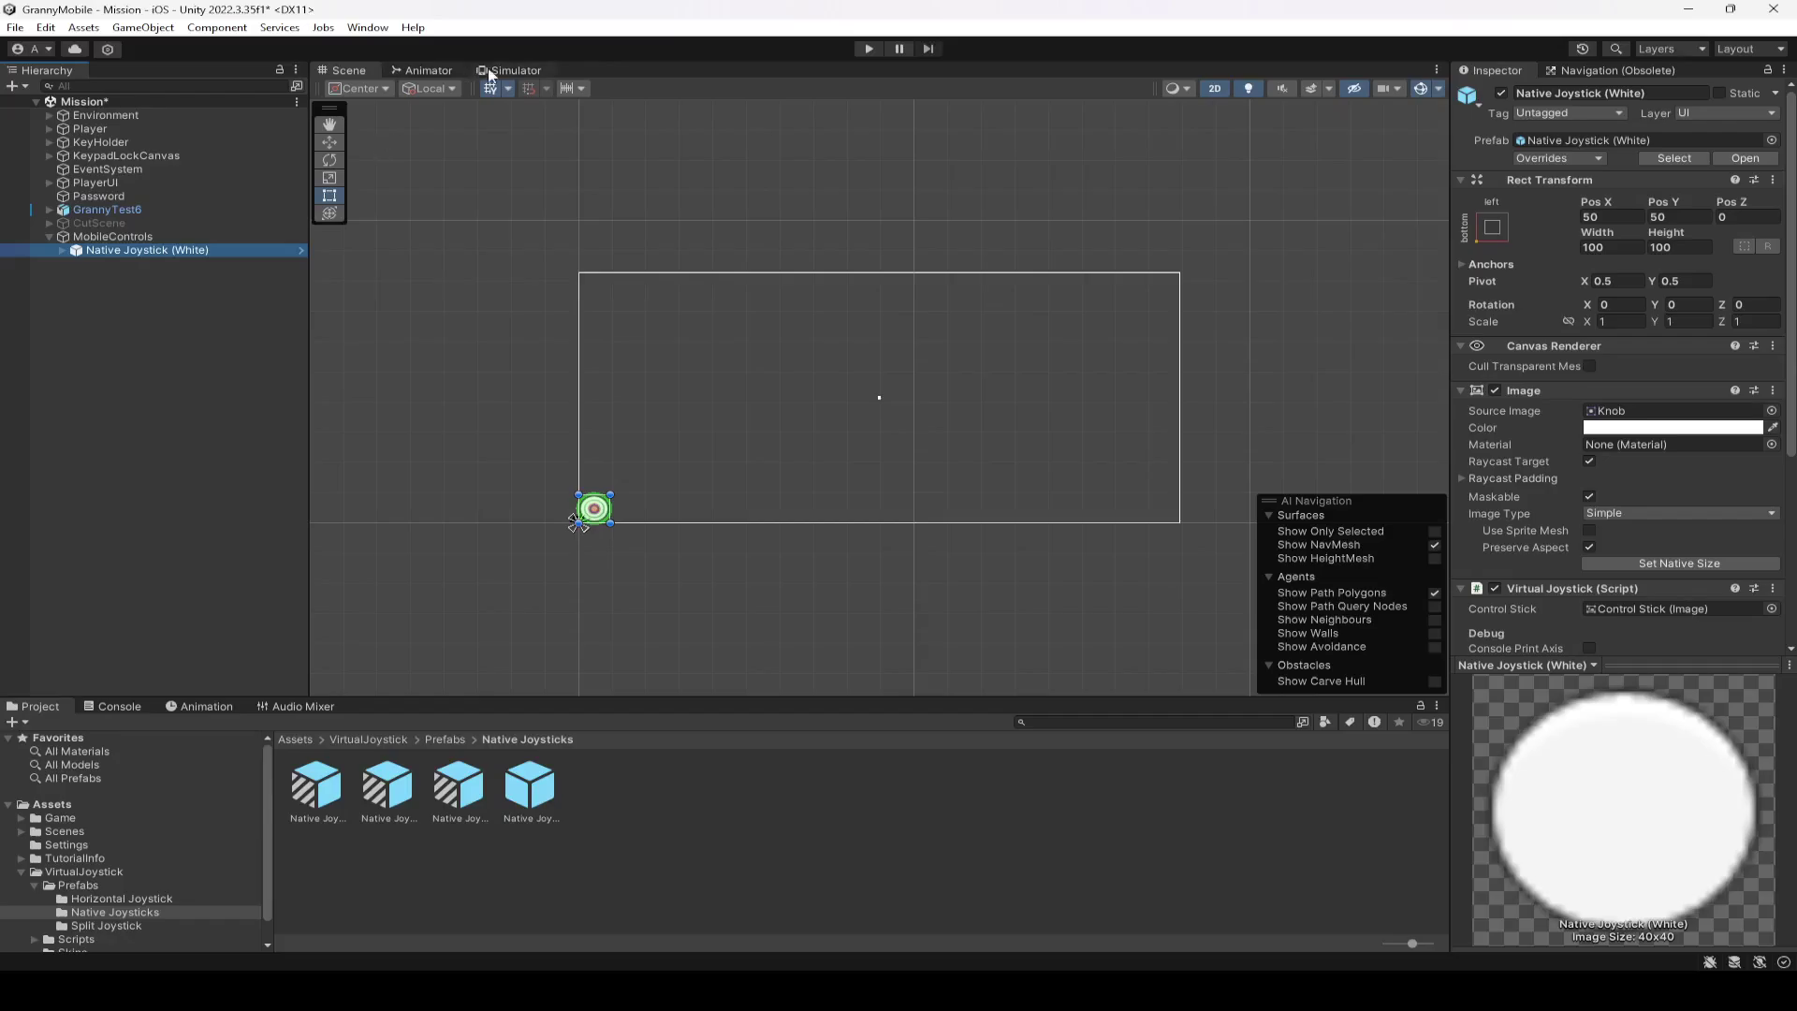
pyautogui.click(490, 73)
pyautogui.click(358, 73)
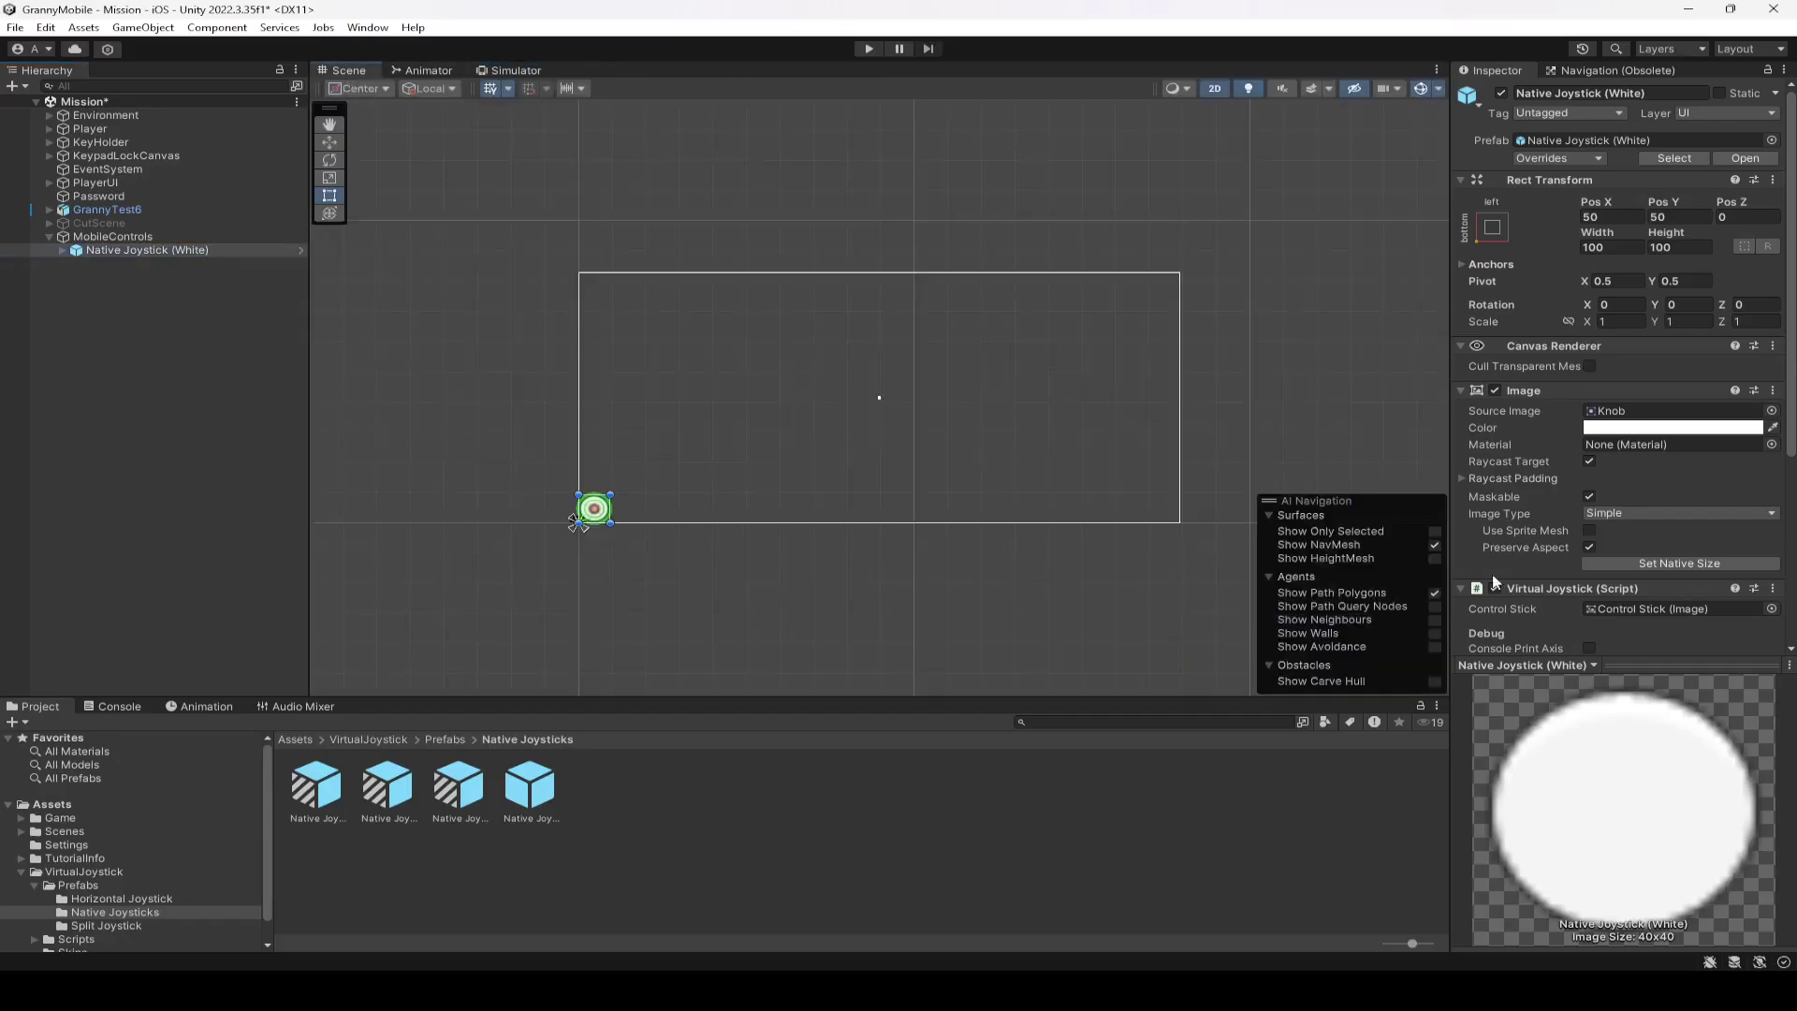
pyautogui.scroll(-5, 1603, 485)
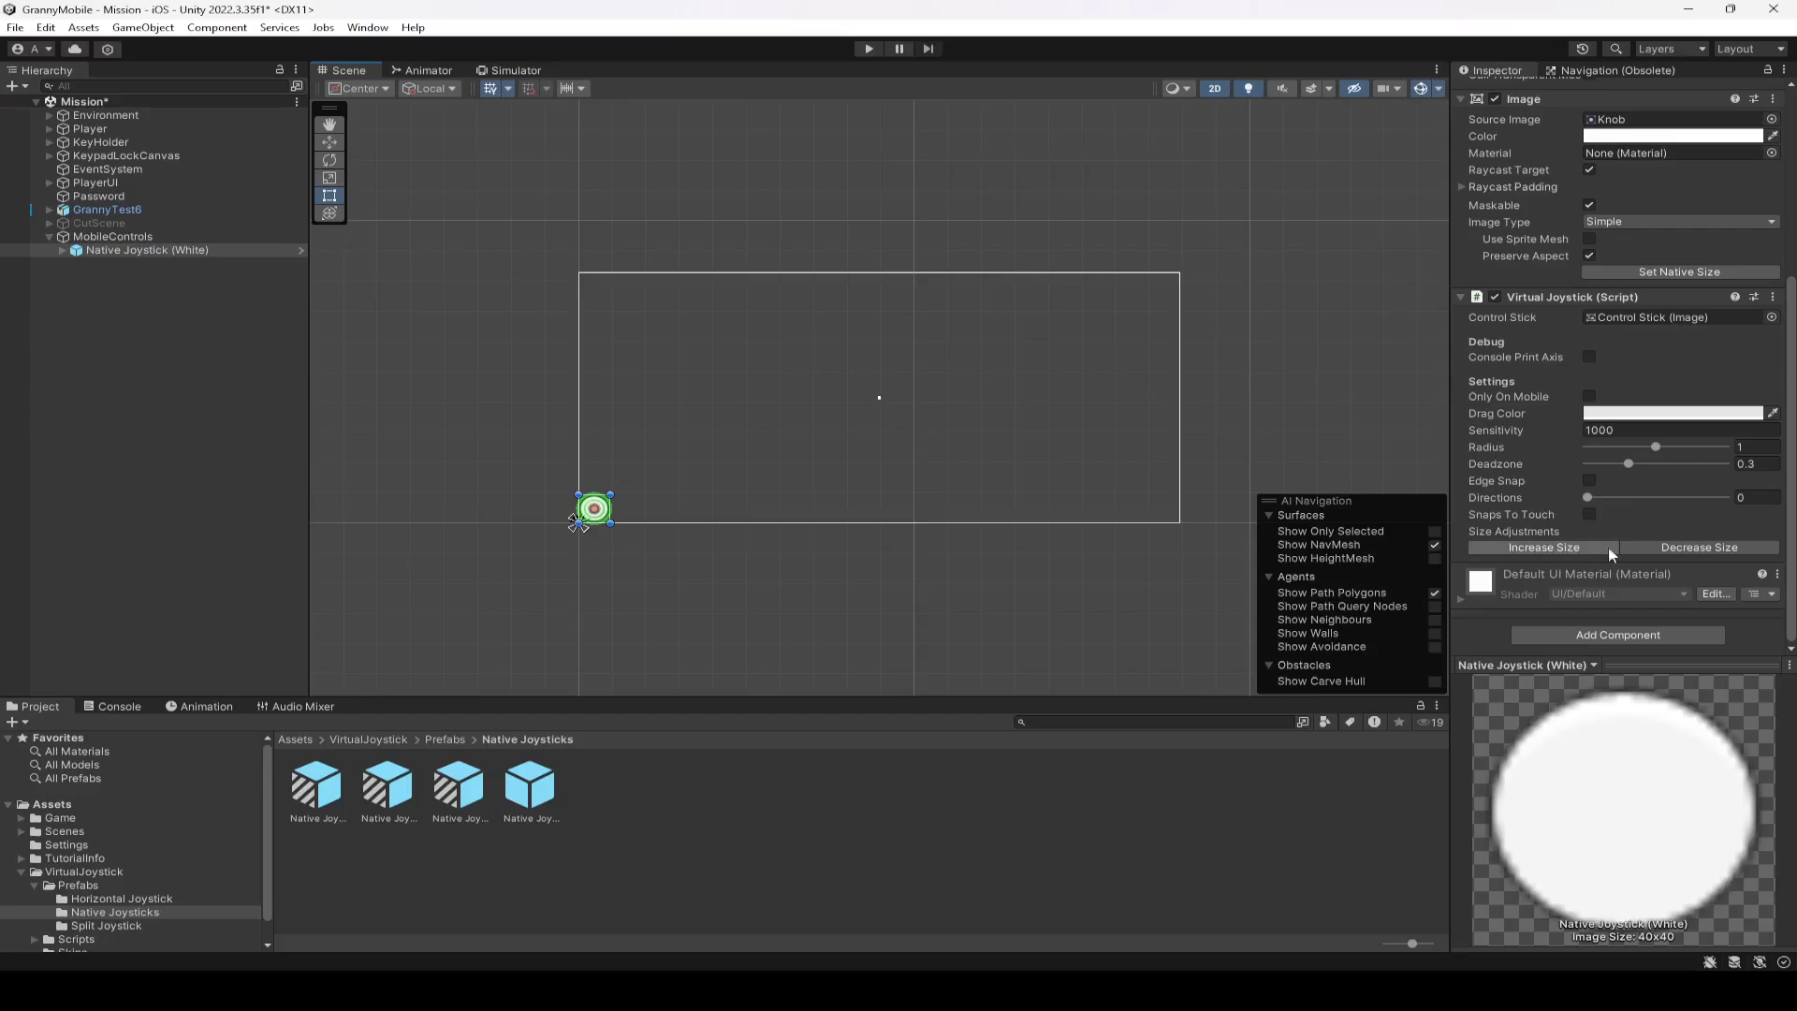
# Step: Enlarge the white joystick with ten Increase Size steps
pyautogui.click(1559, 550)
pyautogui.click(1558, 551)
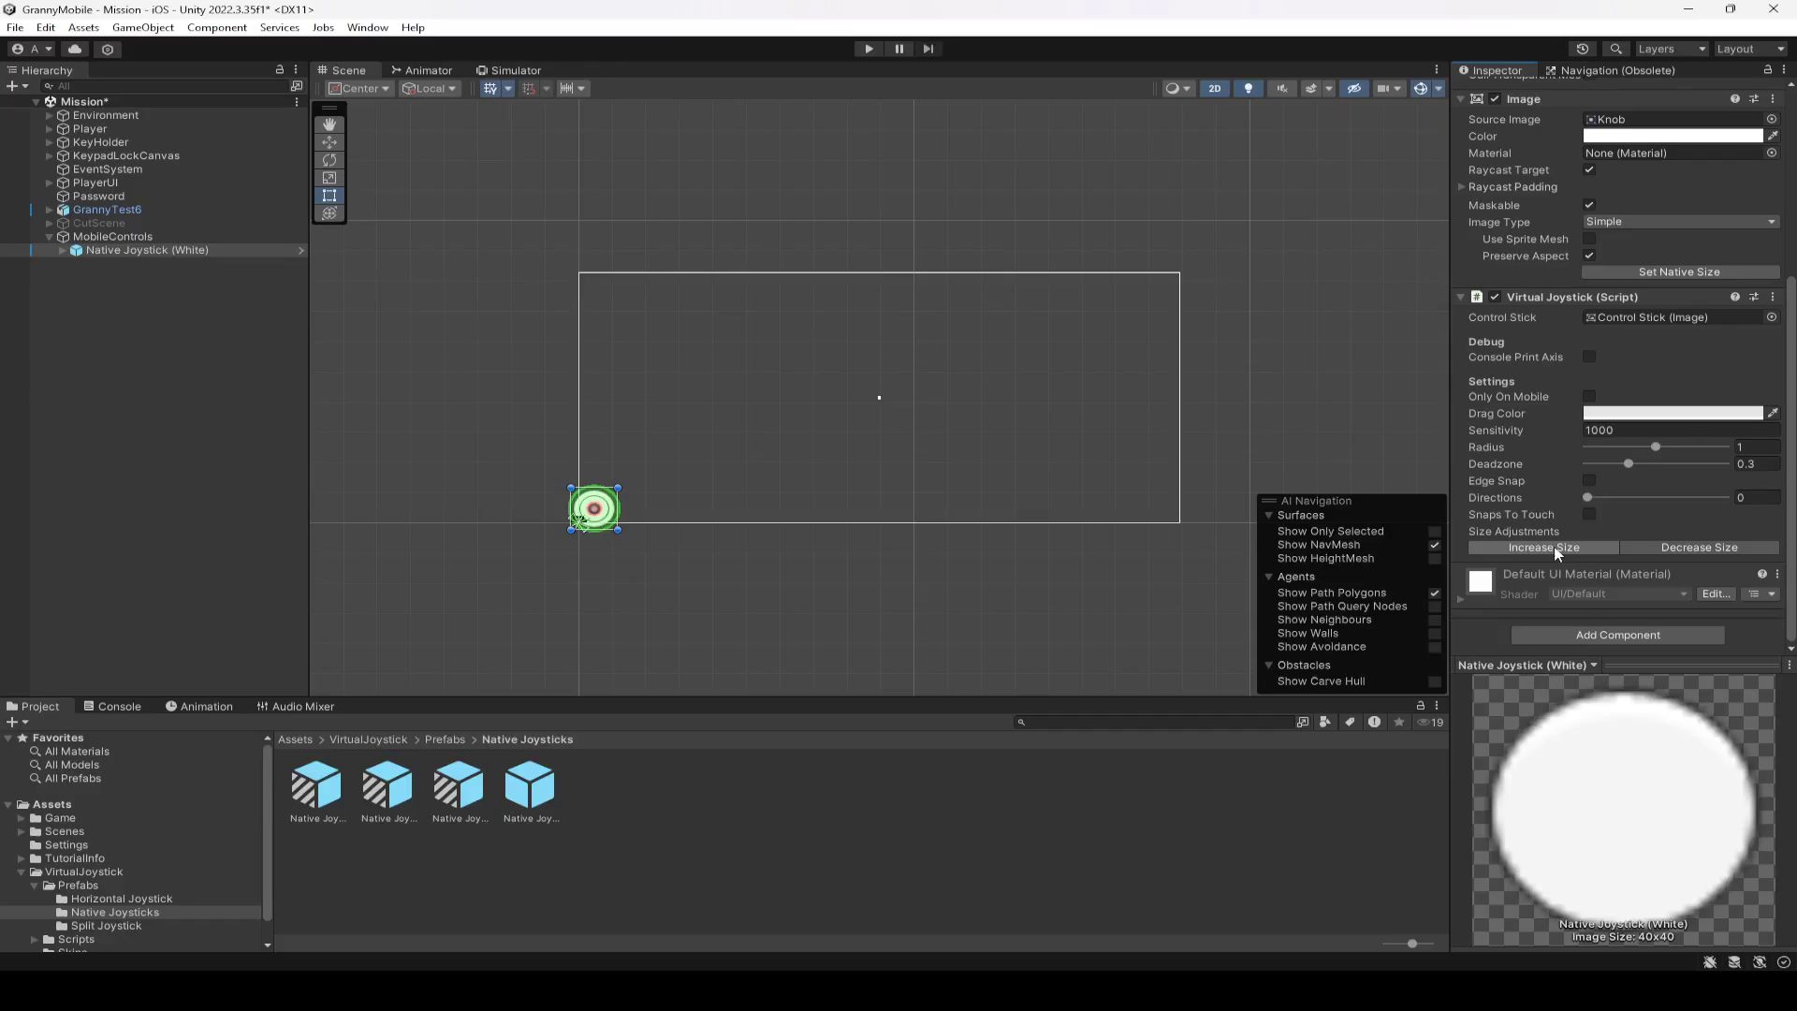
pyautogui.click(1559, 550)
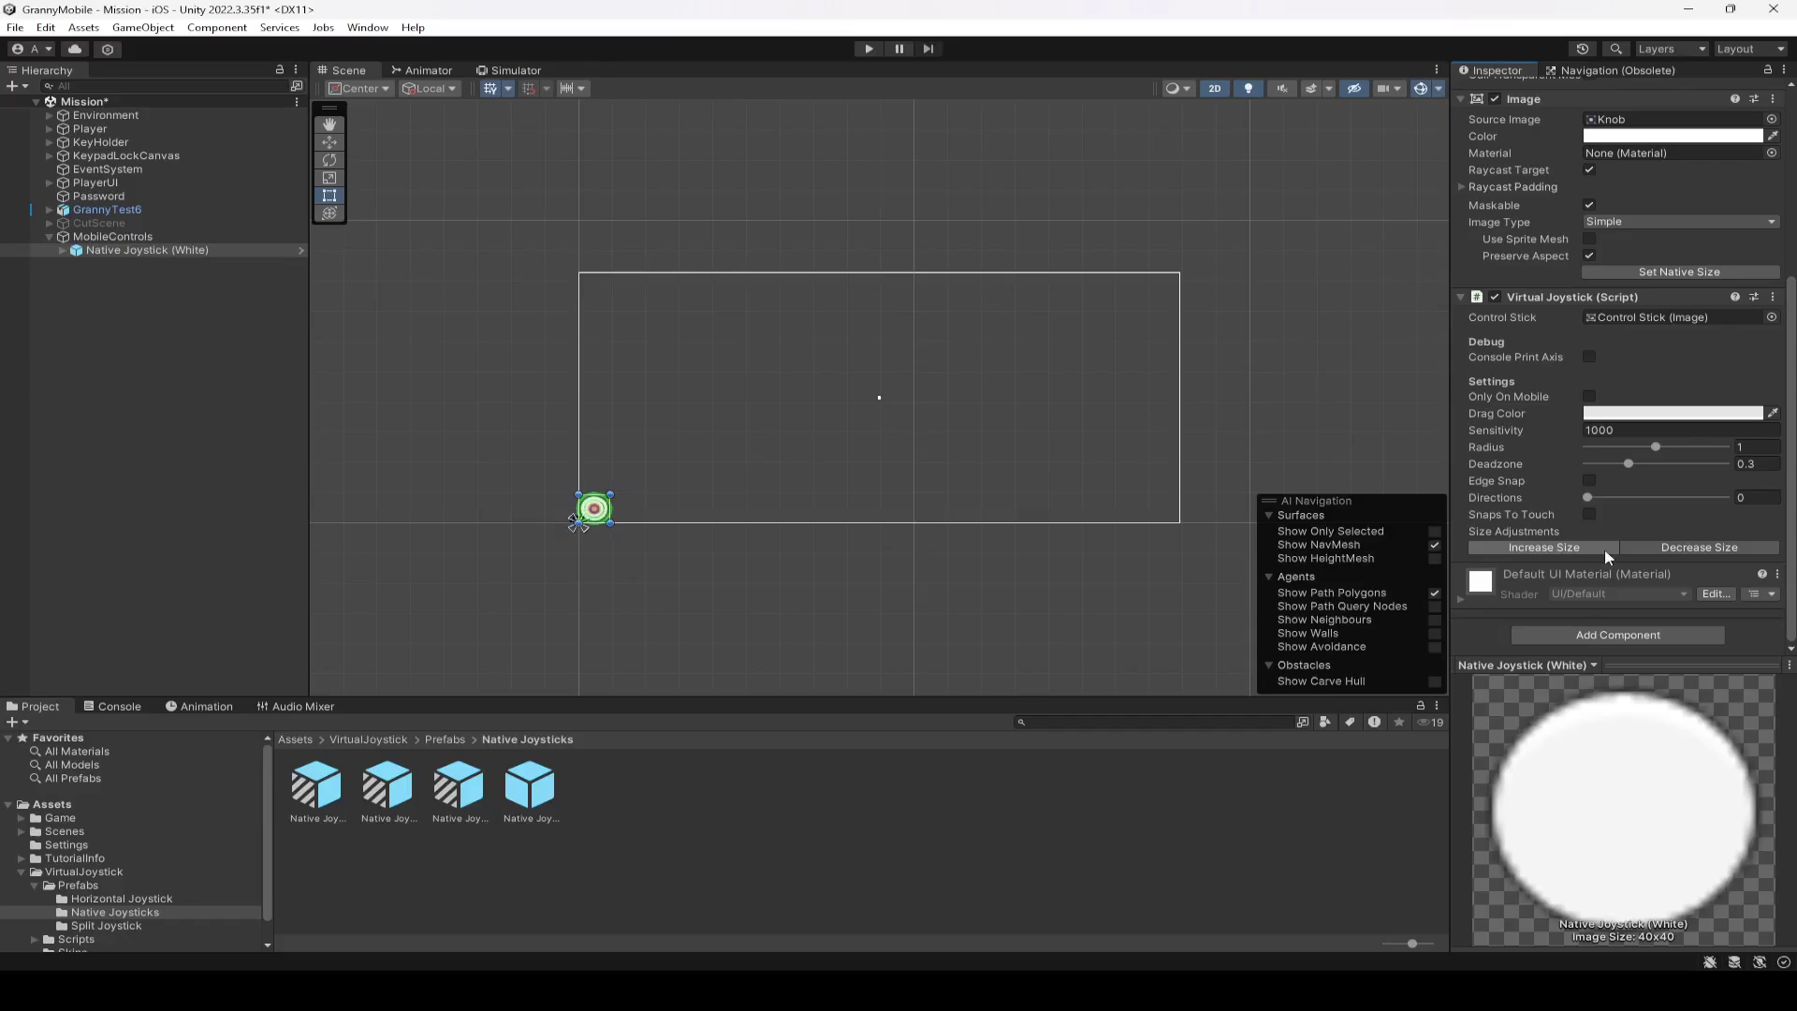
pyautogui.click(1545, 552)
pyautogui.click(1544, 552)
pyautogui.click(1545, 552)
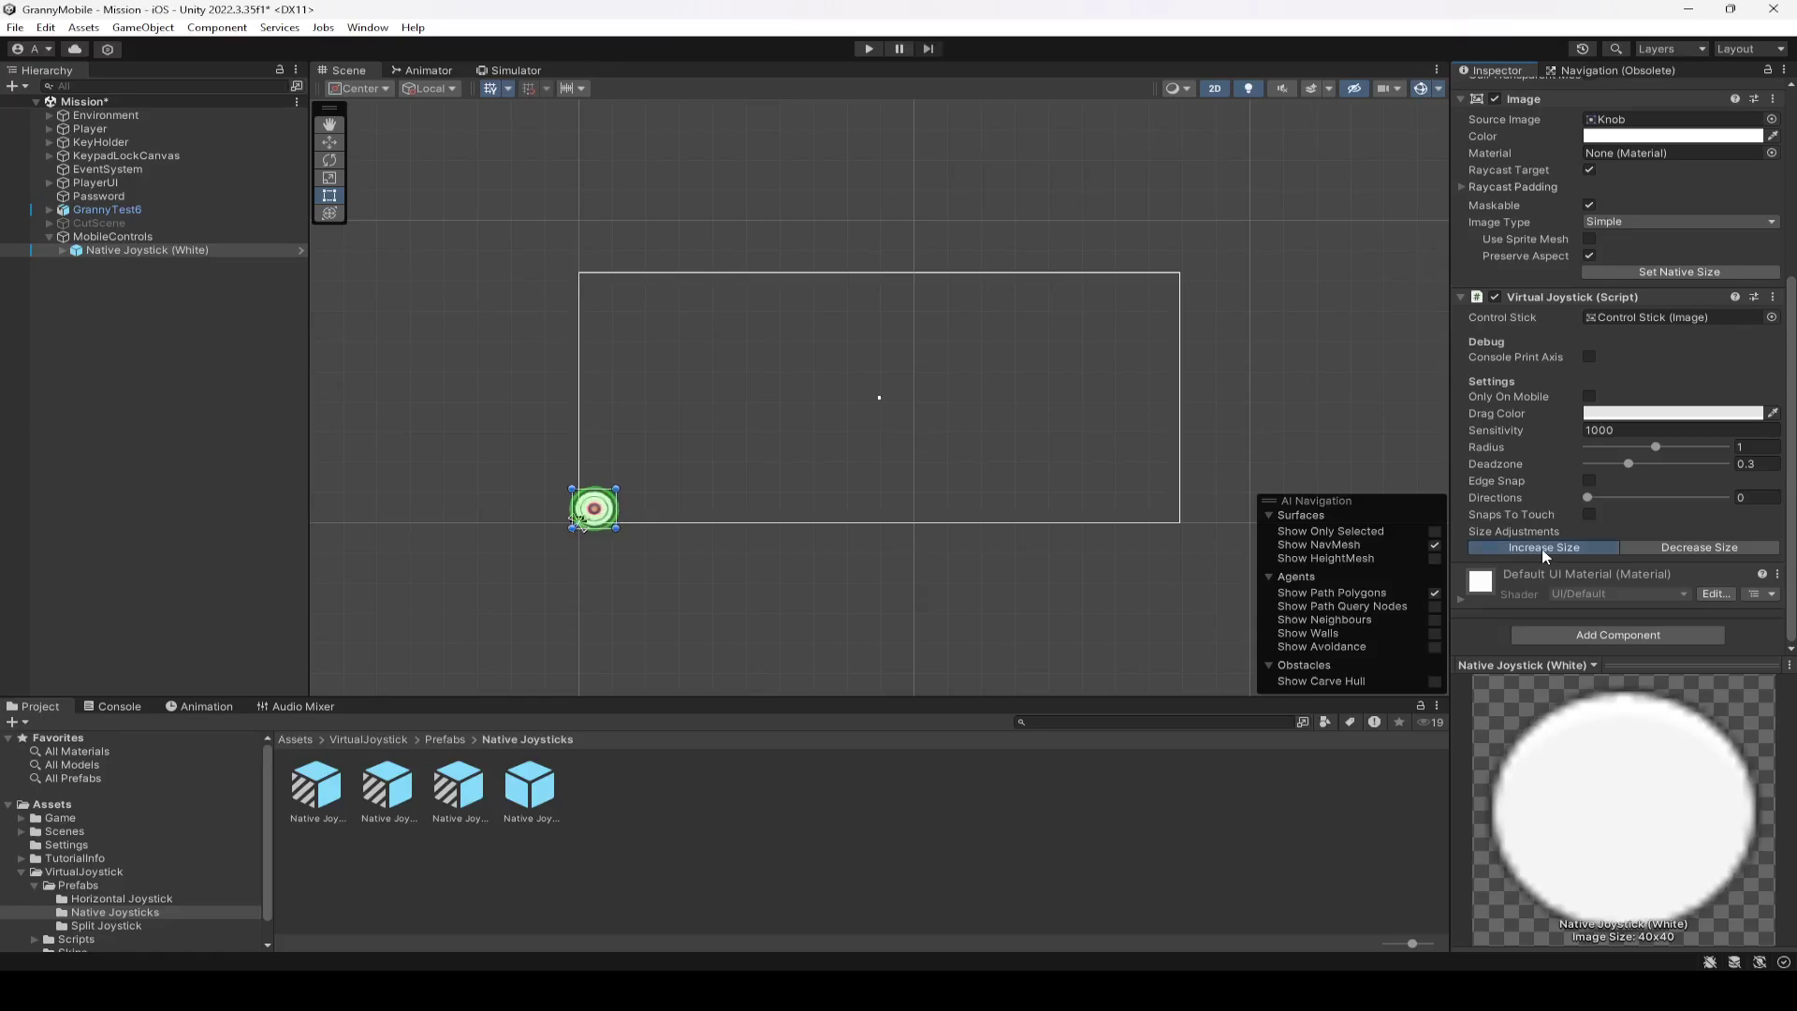
pyautogui.click(1544, 552)
pyautogui.click(1544, 553)
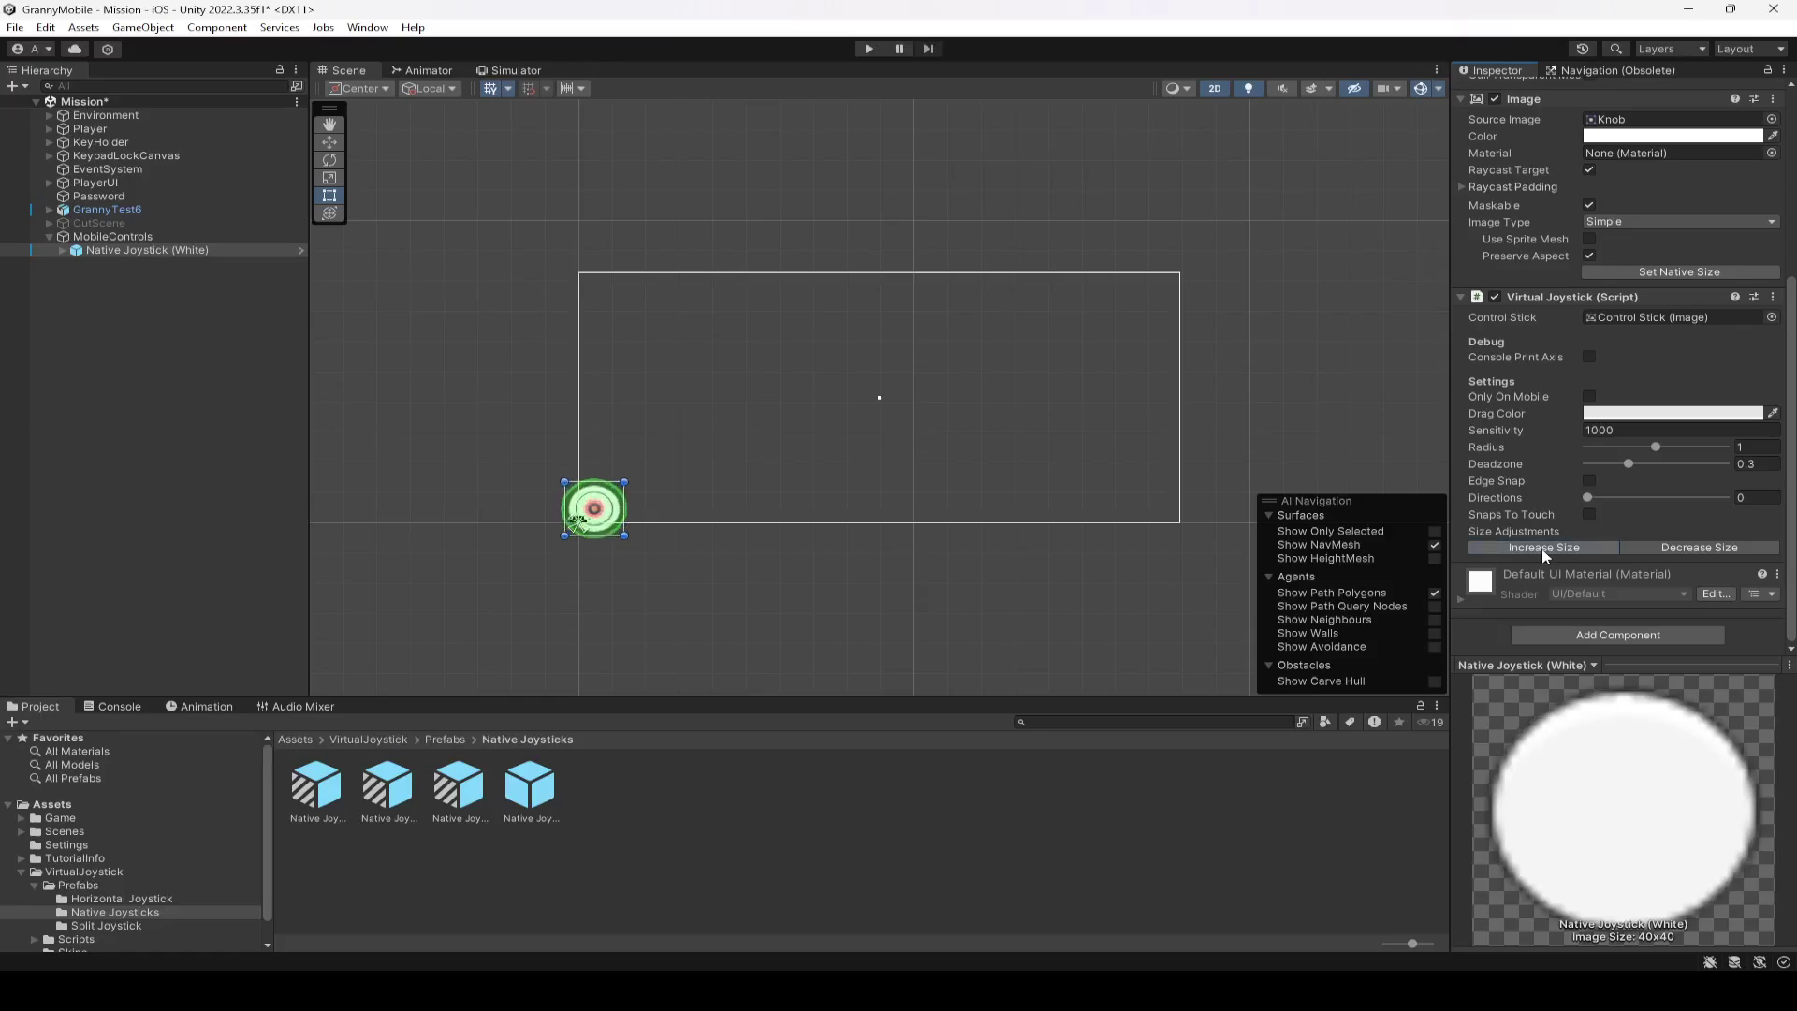
pyautogui.click(1545, 552)
pyautogui.click(1545, 552)
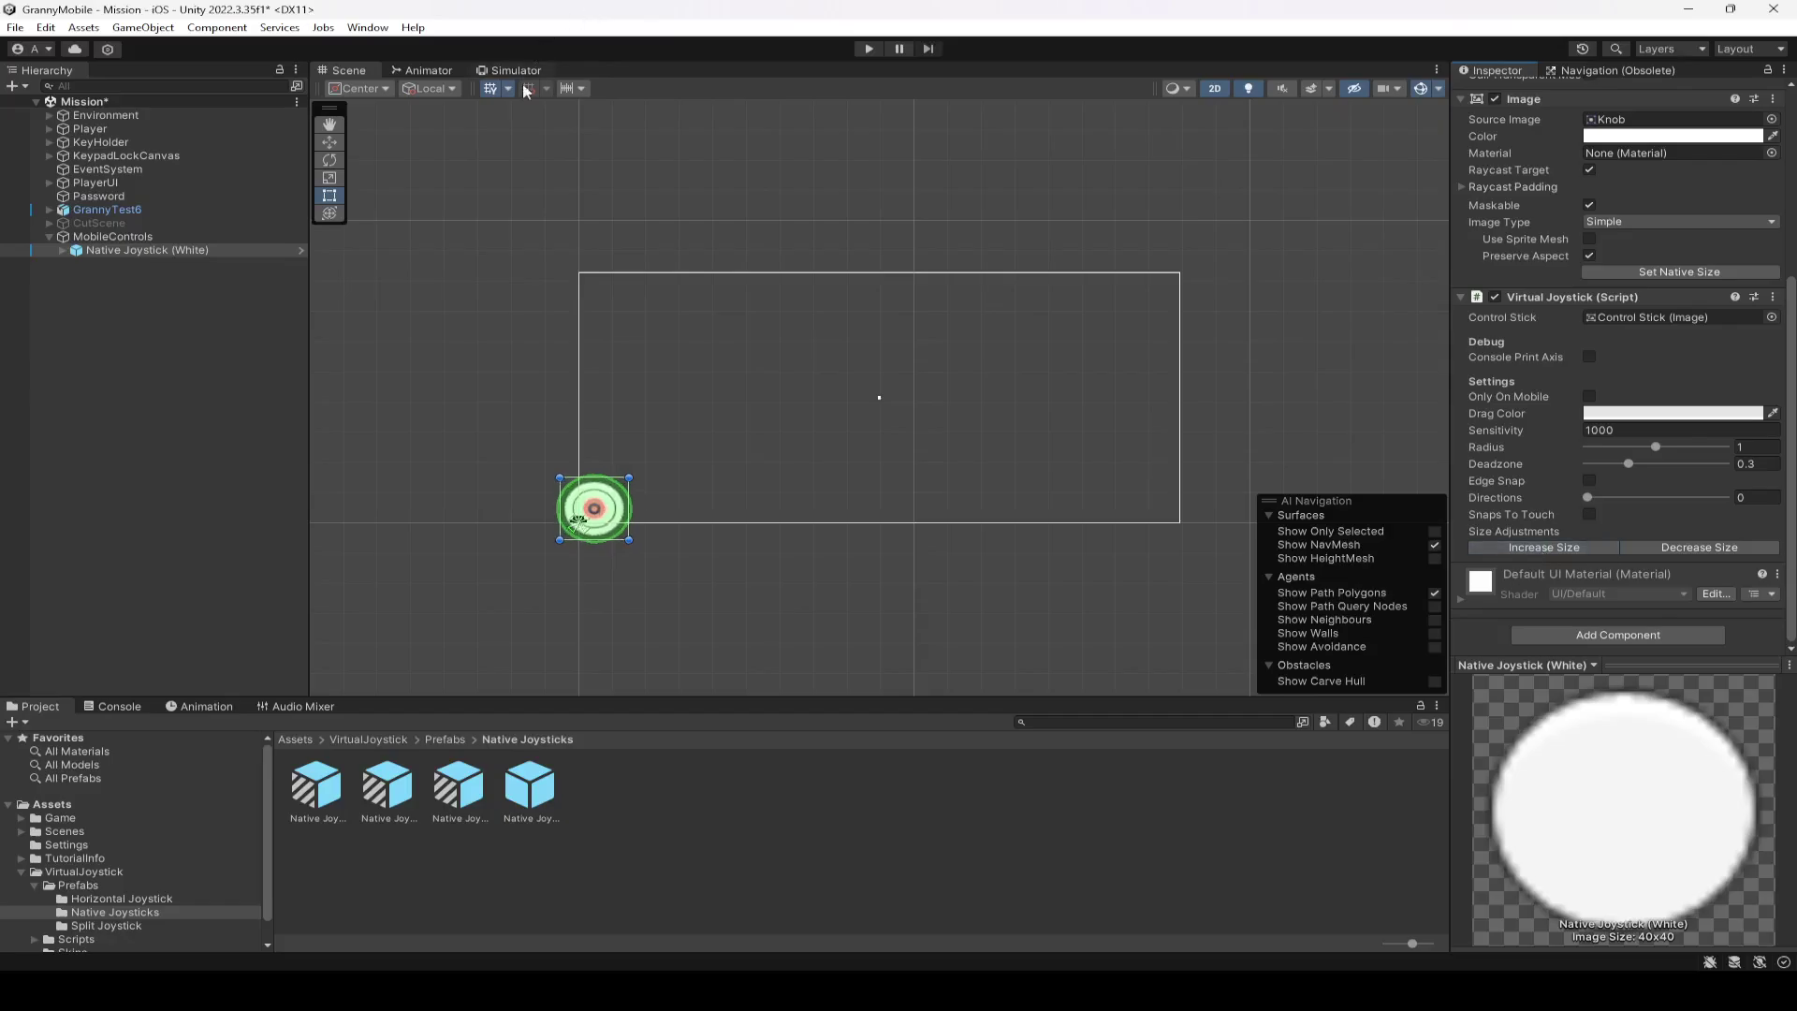
# Step: Move the joystick to Pos X 328, Pos Y 226 and check it in the Simulator
pyautogui.click(326, 143)
pyautogui.scroll(5, 1581, 286)
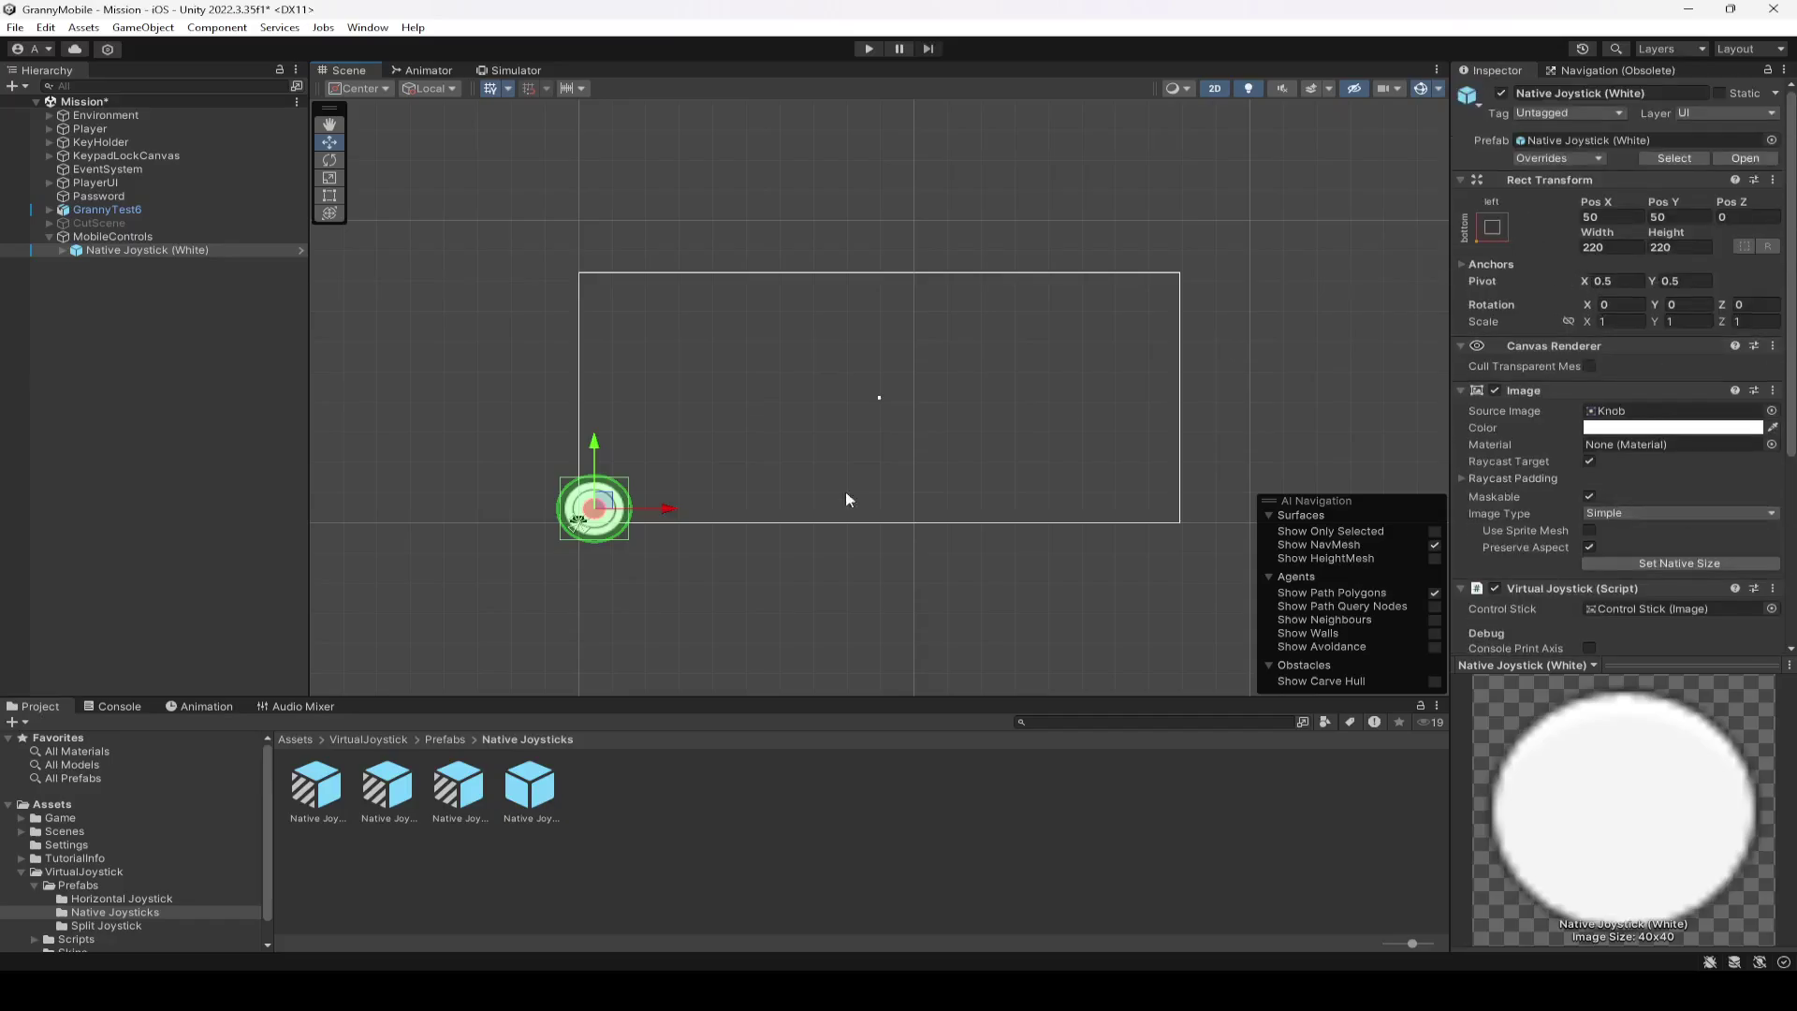
pyautogui.moveTo(595, 451); pyautogui.dragTo(625, 396)
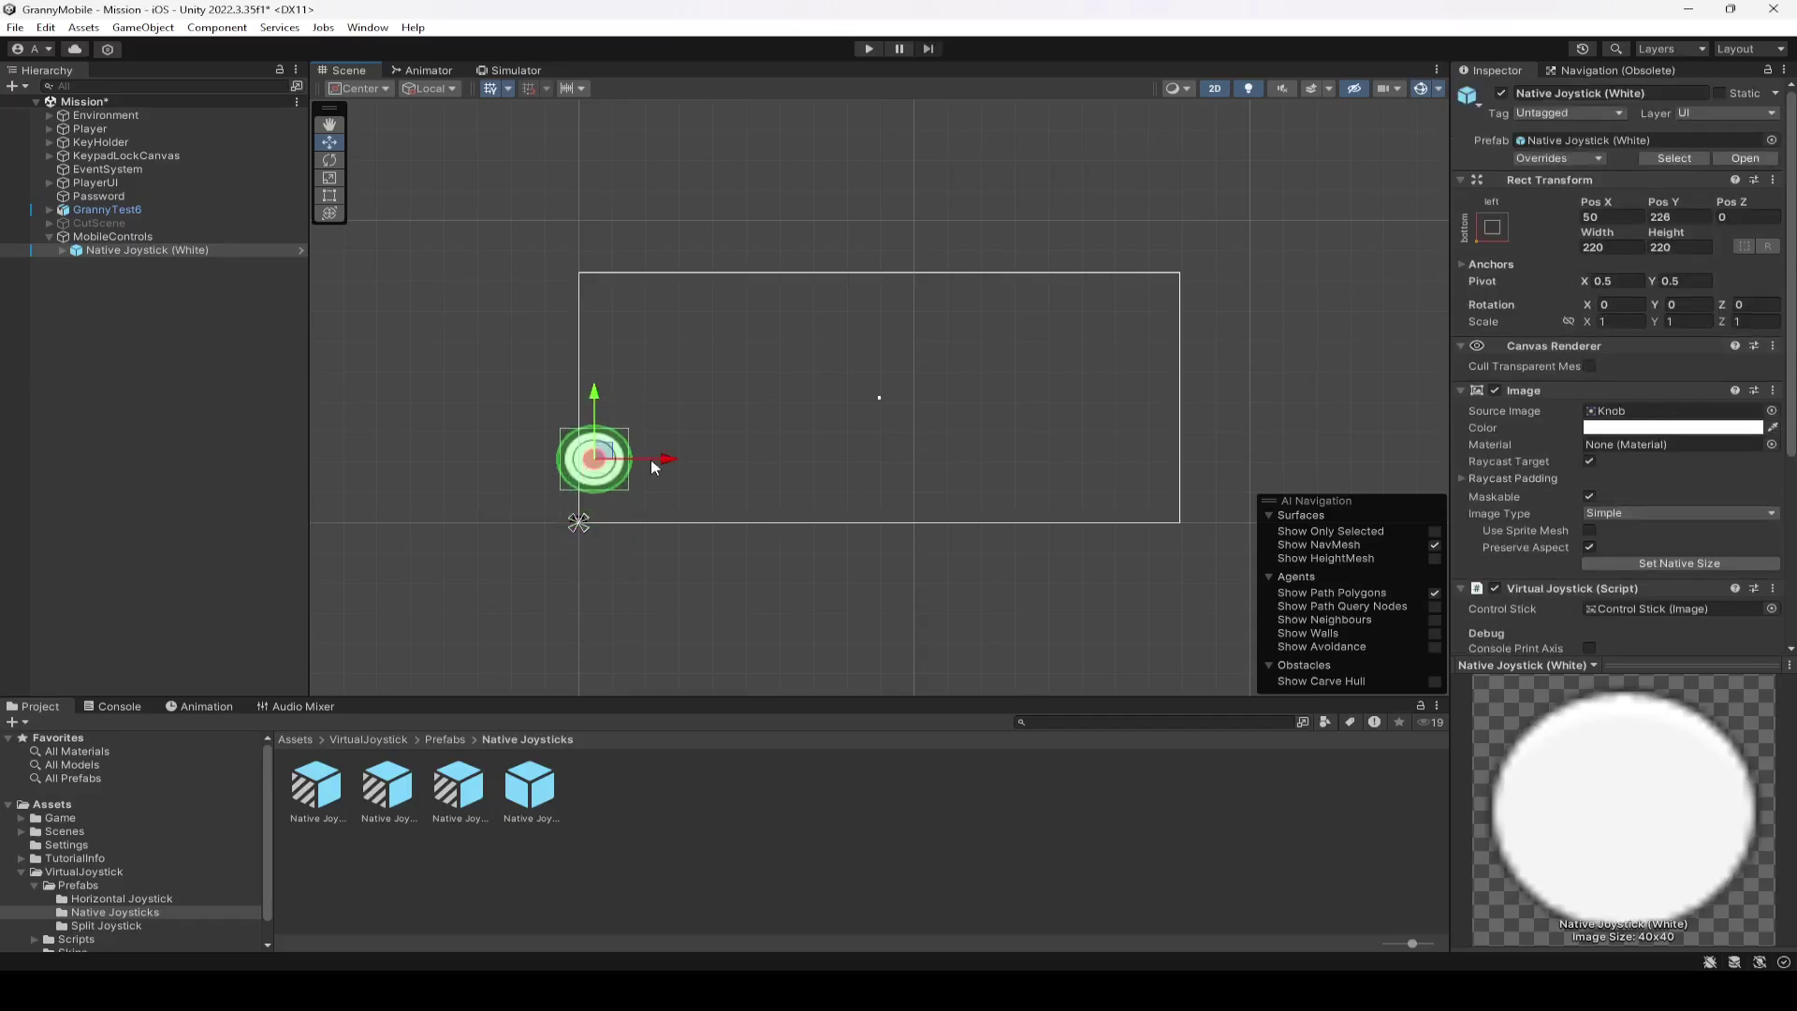
pyautogui.moveTo(653, 466); pyautogui.dragTo(756, 465)
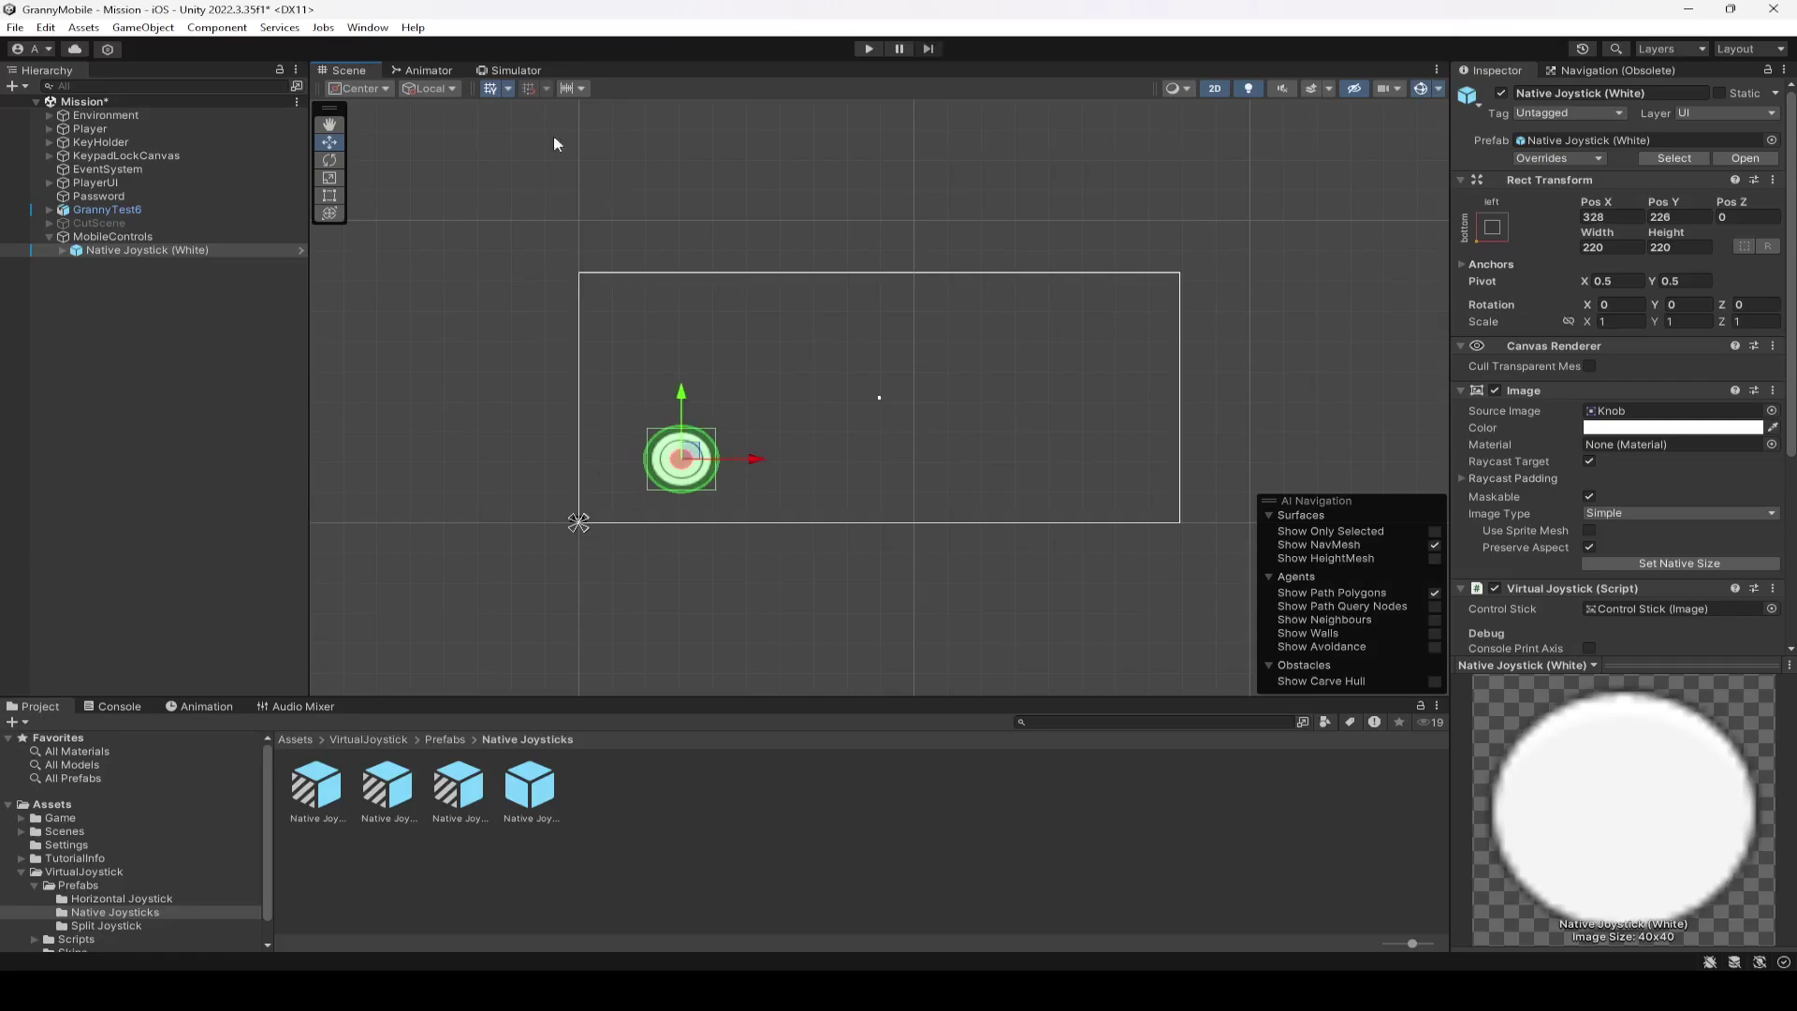
pyautogui.click(513, 70)
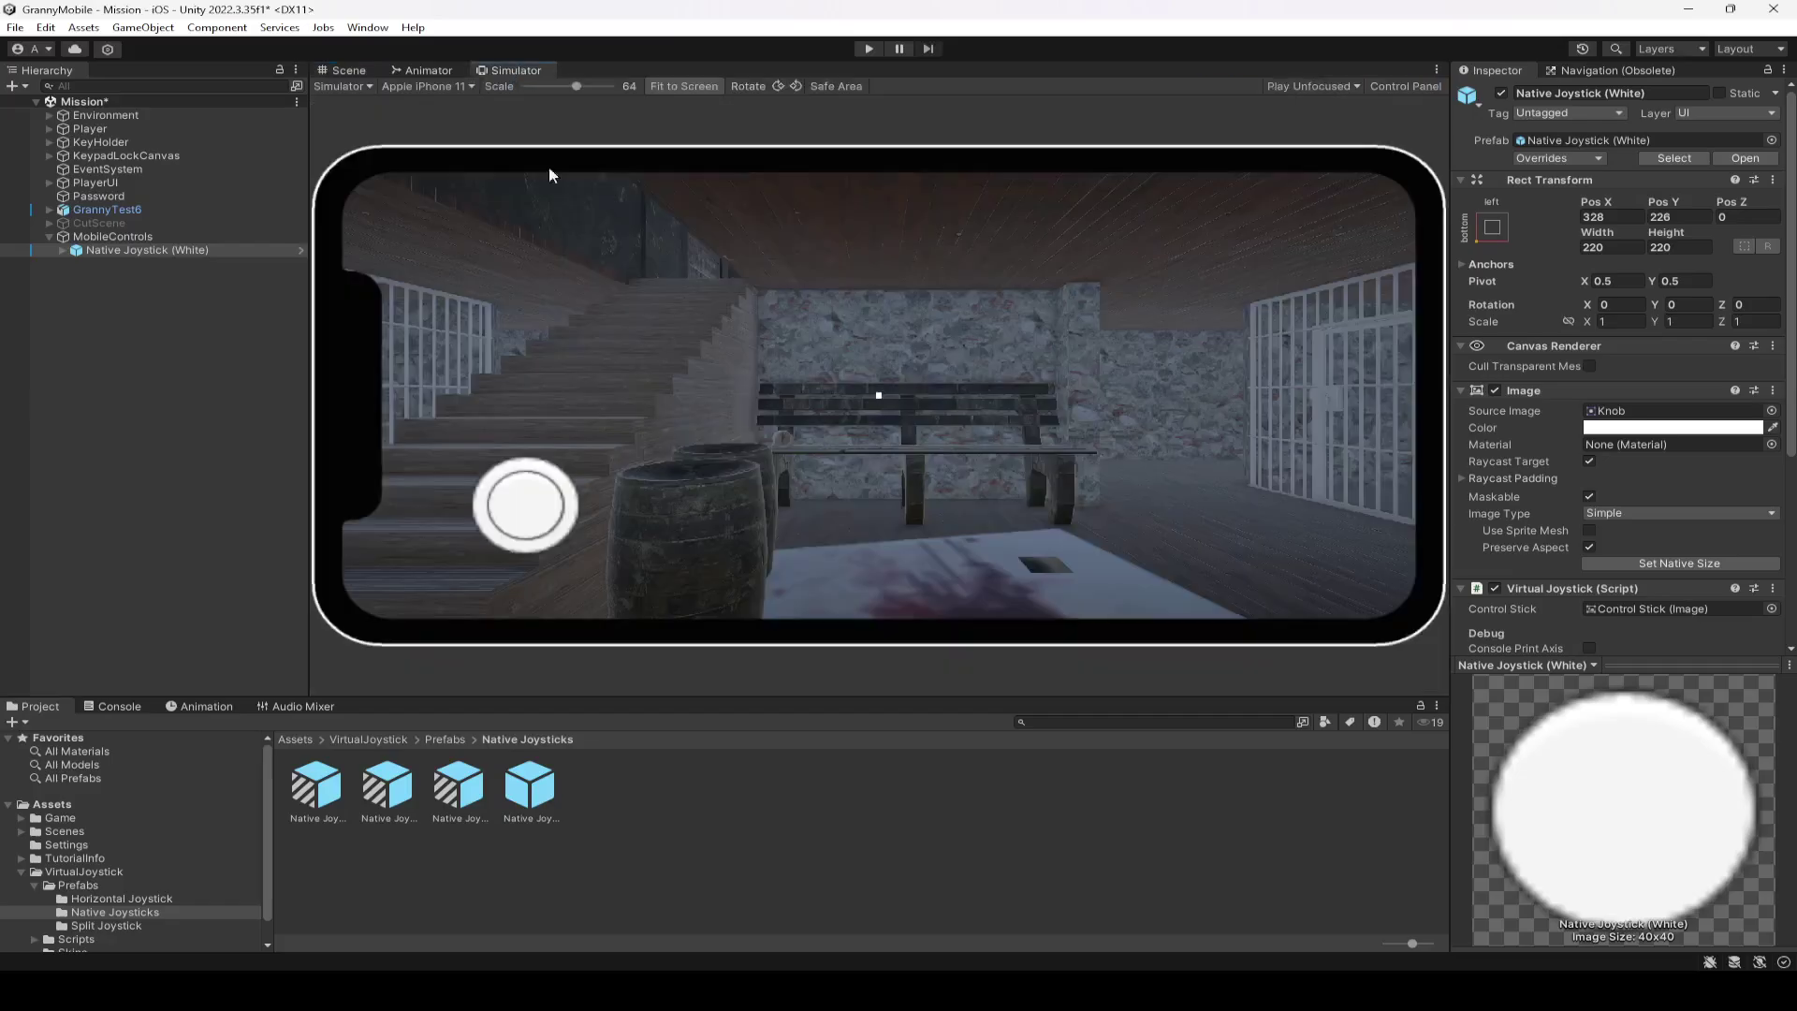
pyautogui.scroll(-5, 1678, 543)
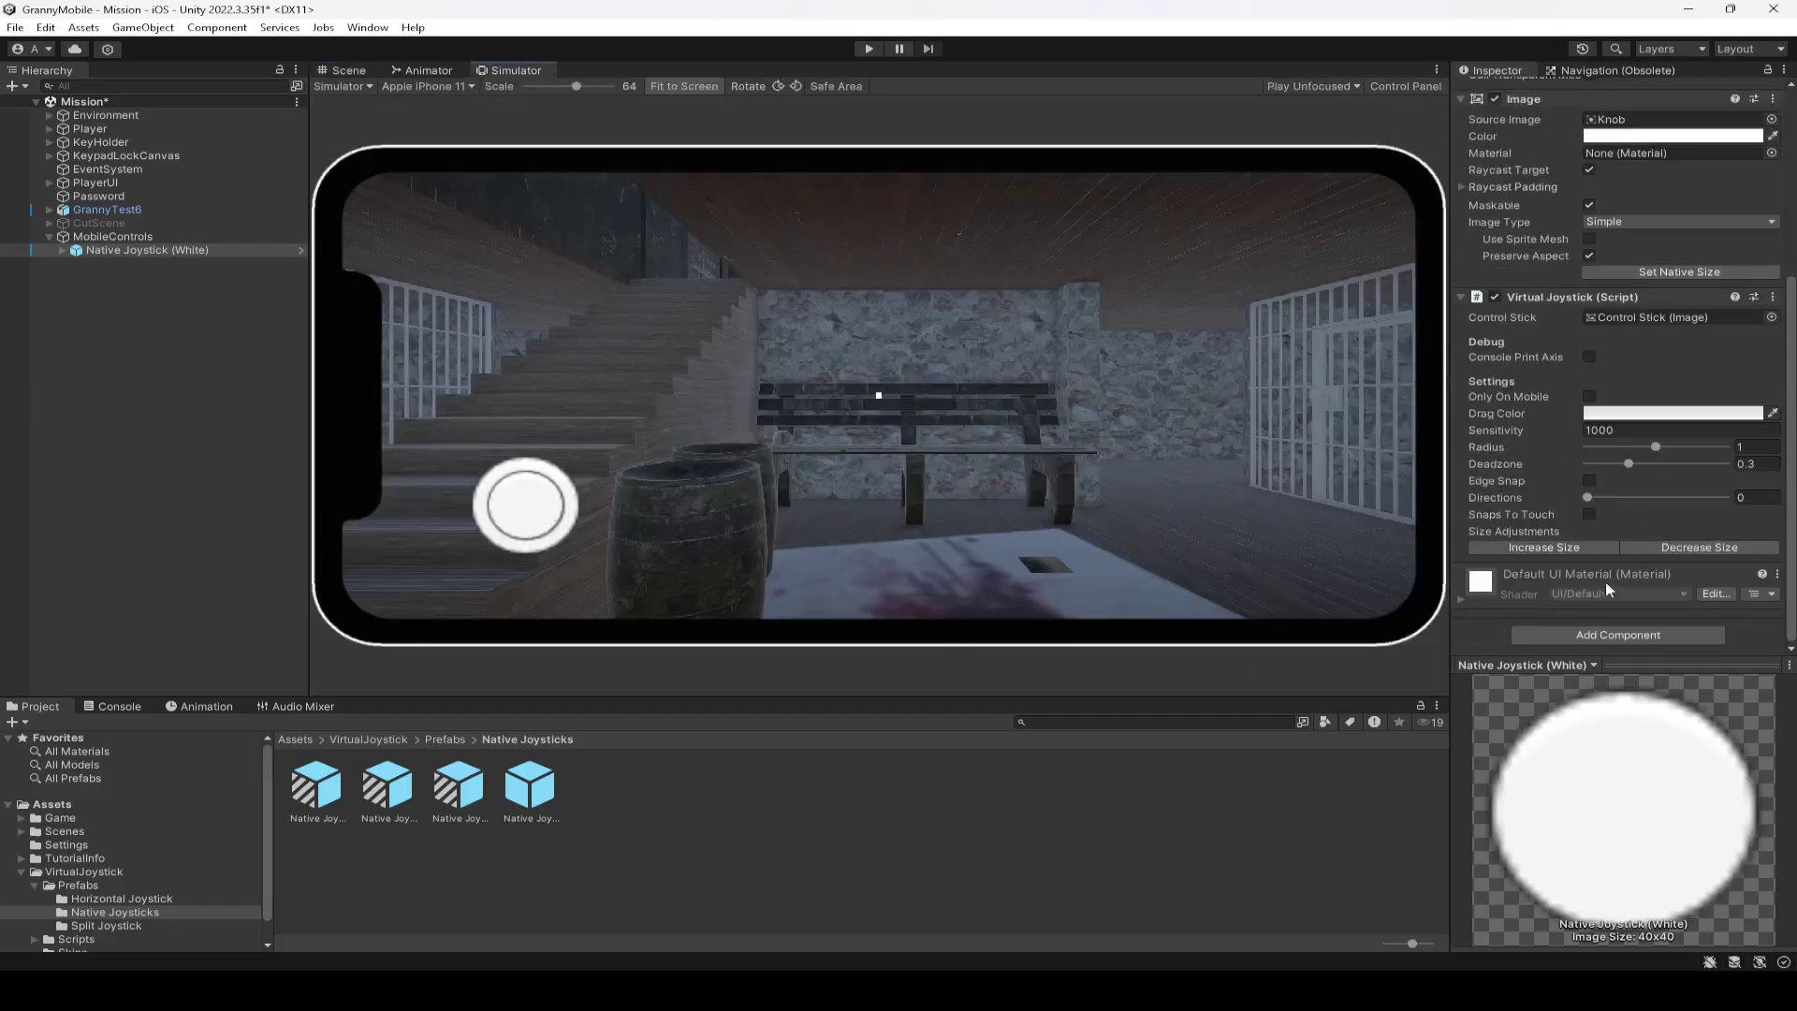
# Step: Enlarge the joystick three more steps
pyautogui.click(1561, 548)
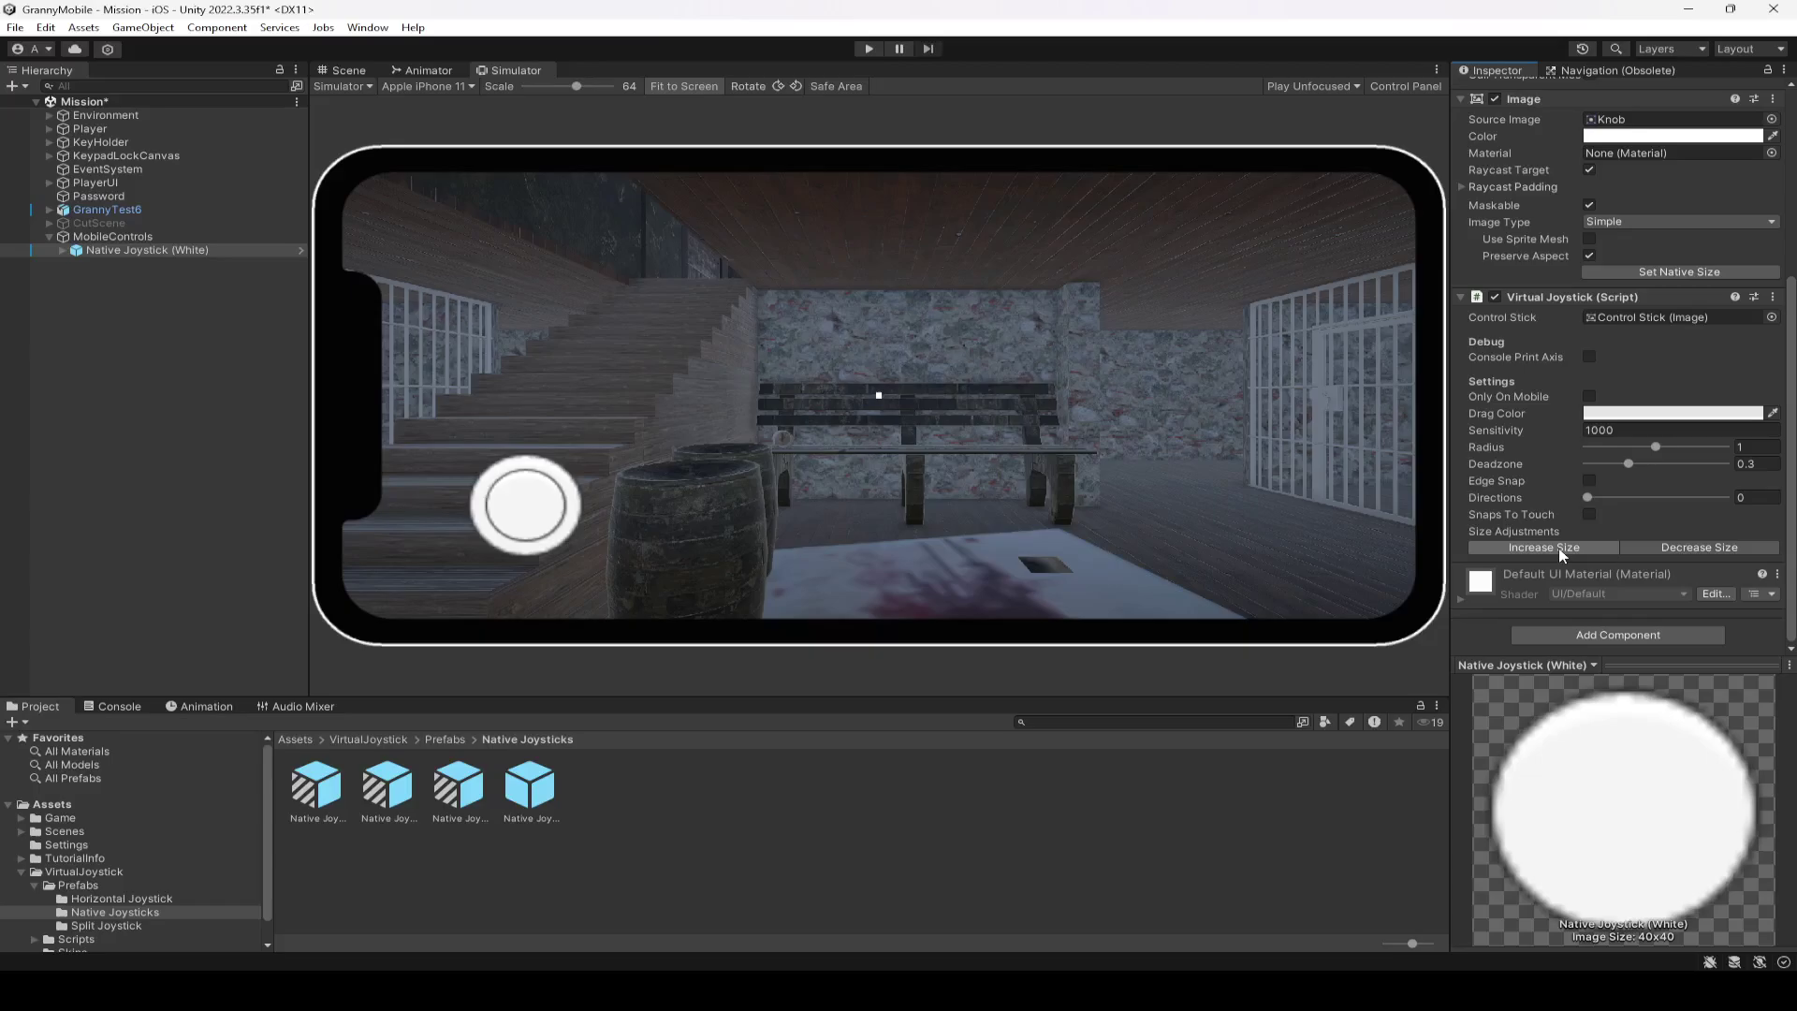
pyautogui.click(1560, 549)
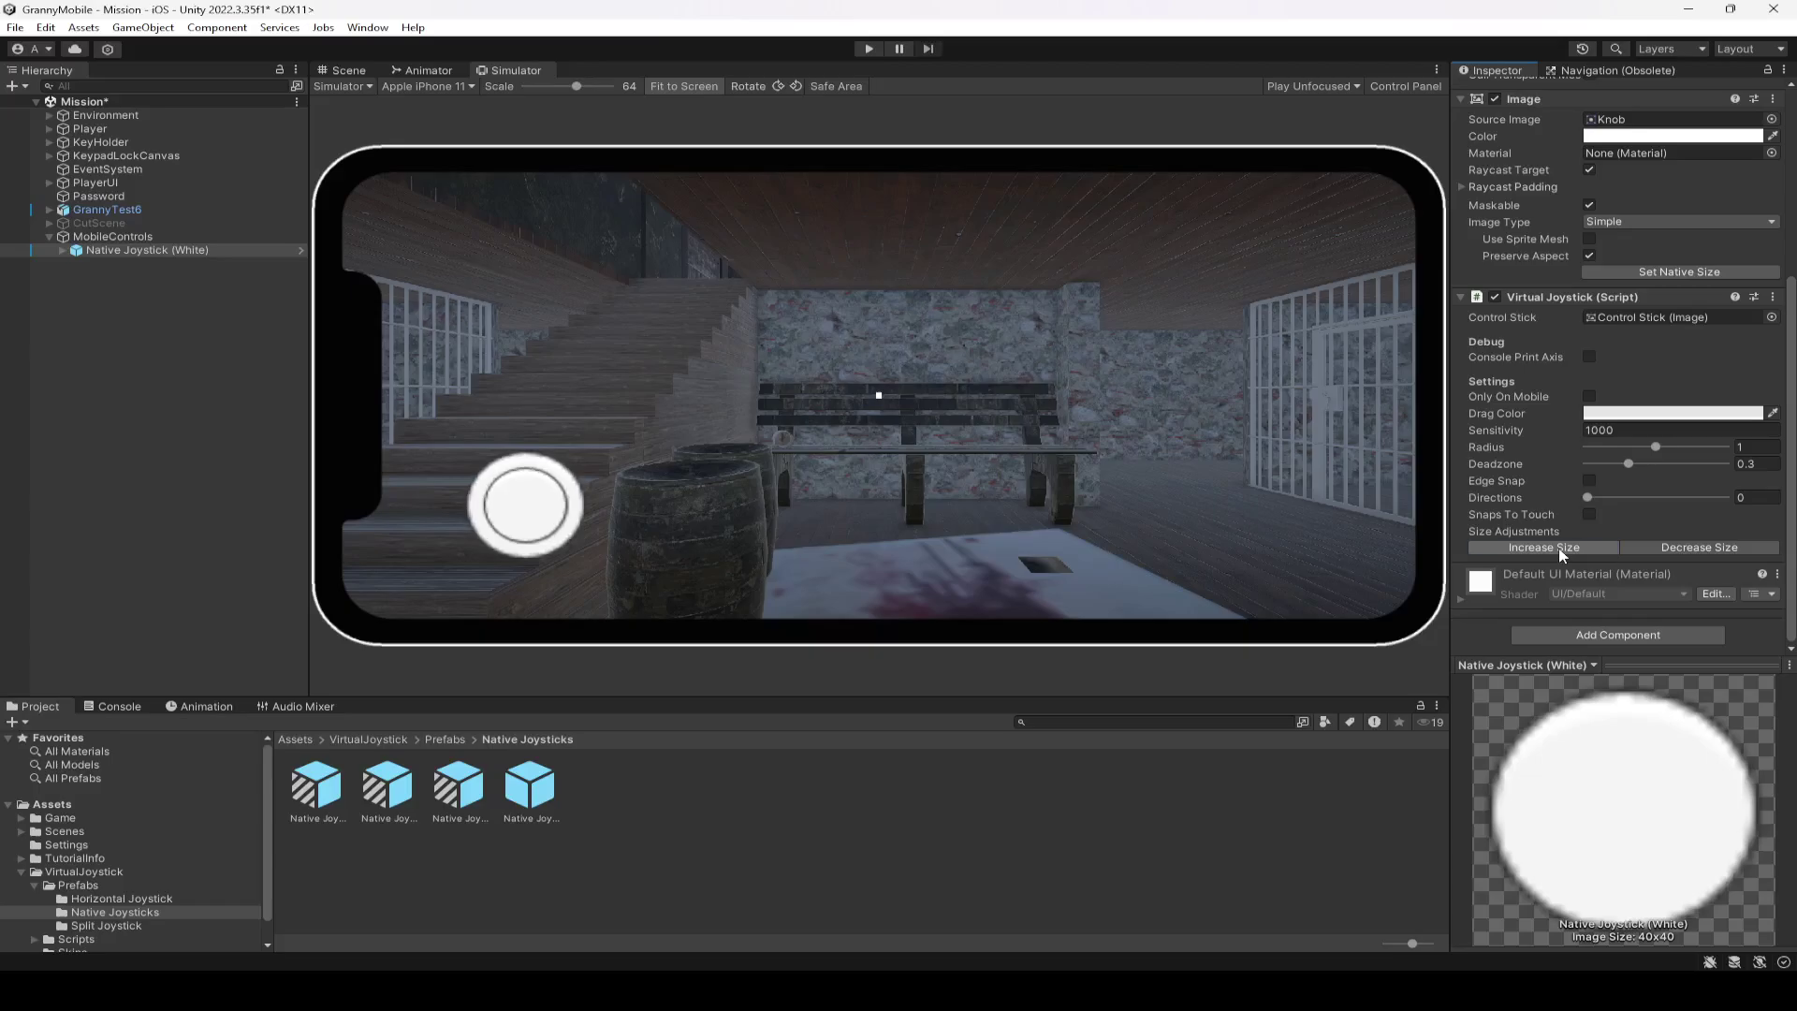
pyautogui.click(1561, 550)
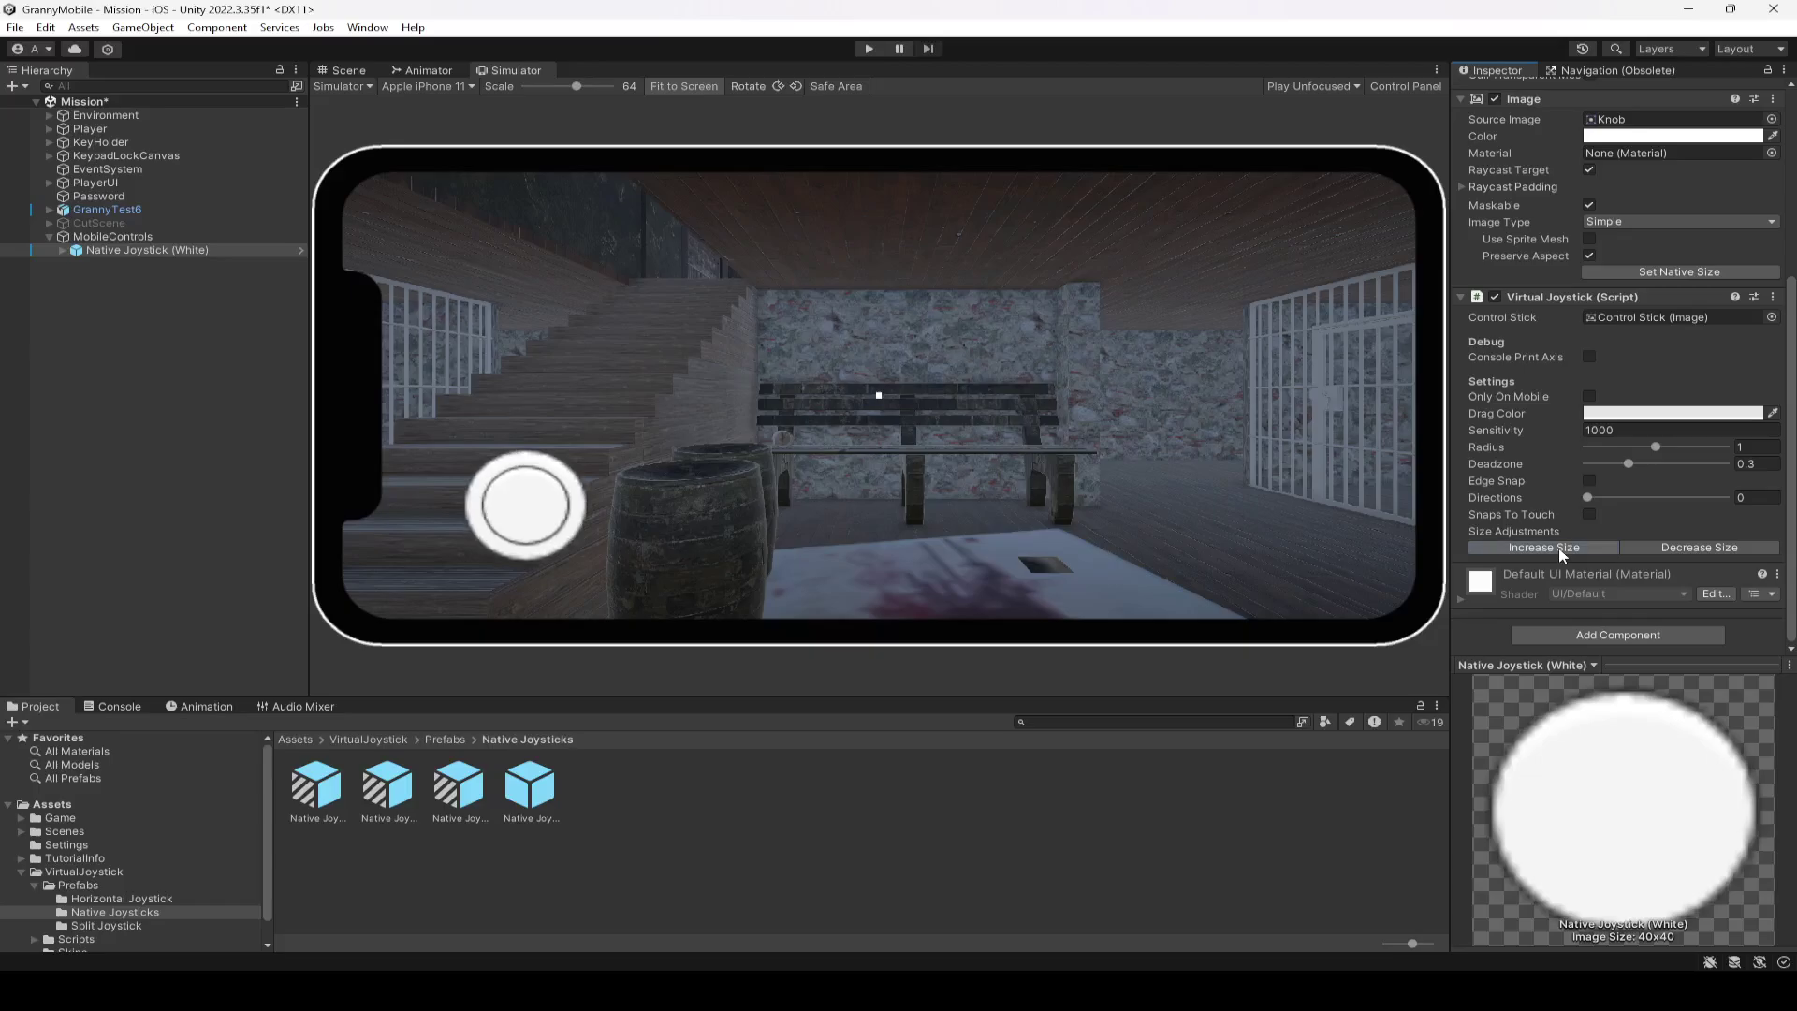
# Step: Set the Native Joystick image's white colour alpha to 30 in the Scene view
pyautogui.click(344, 70)
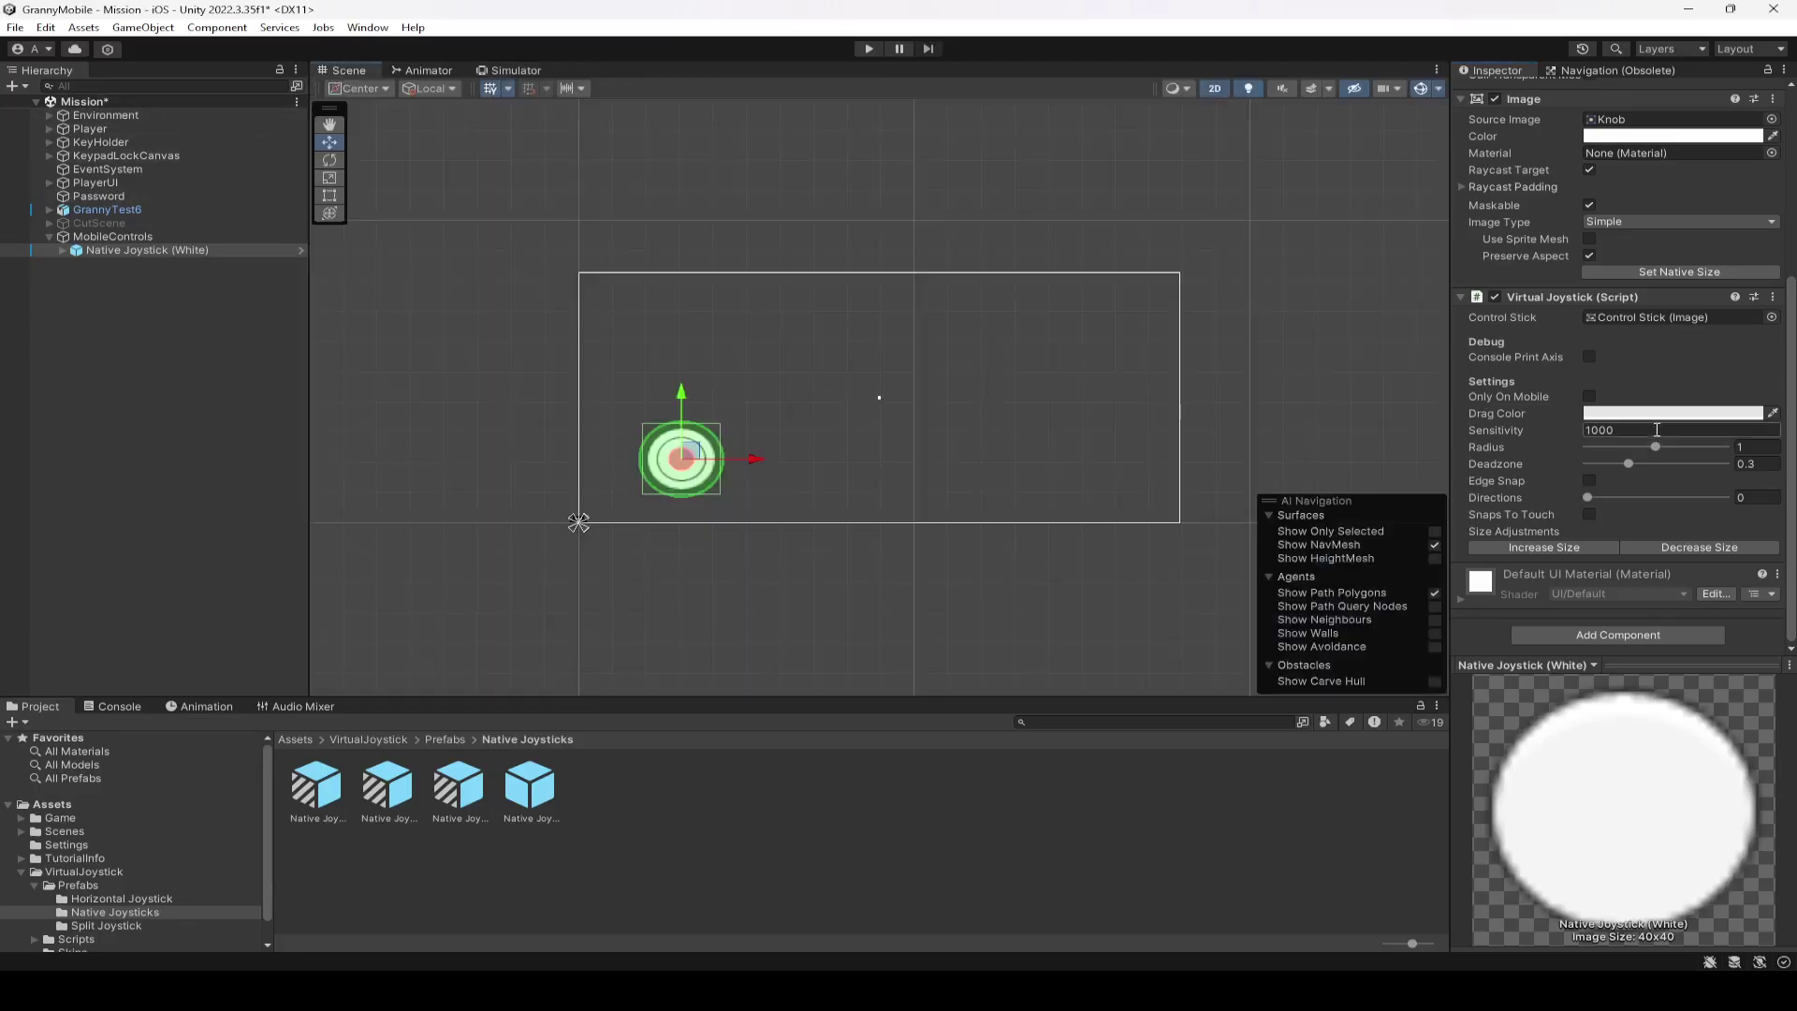
pyautogui.scroll(5, 1642, 274)
pyautogui.click(1675, 363)
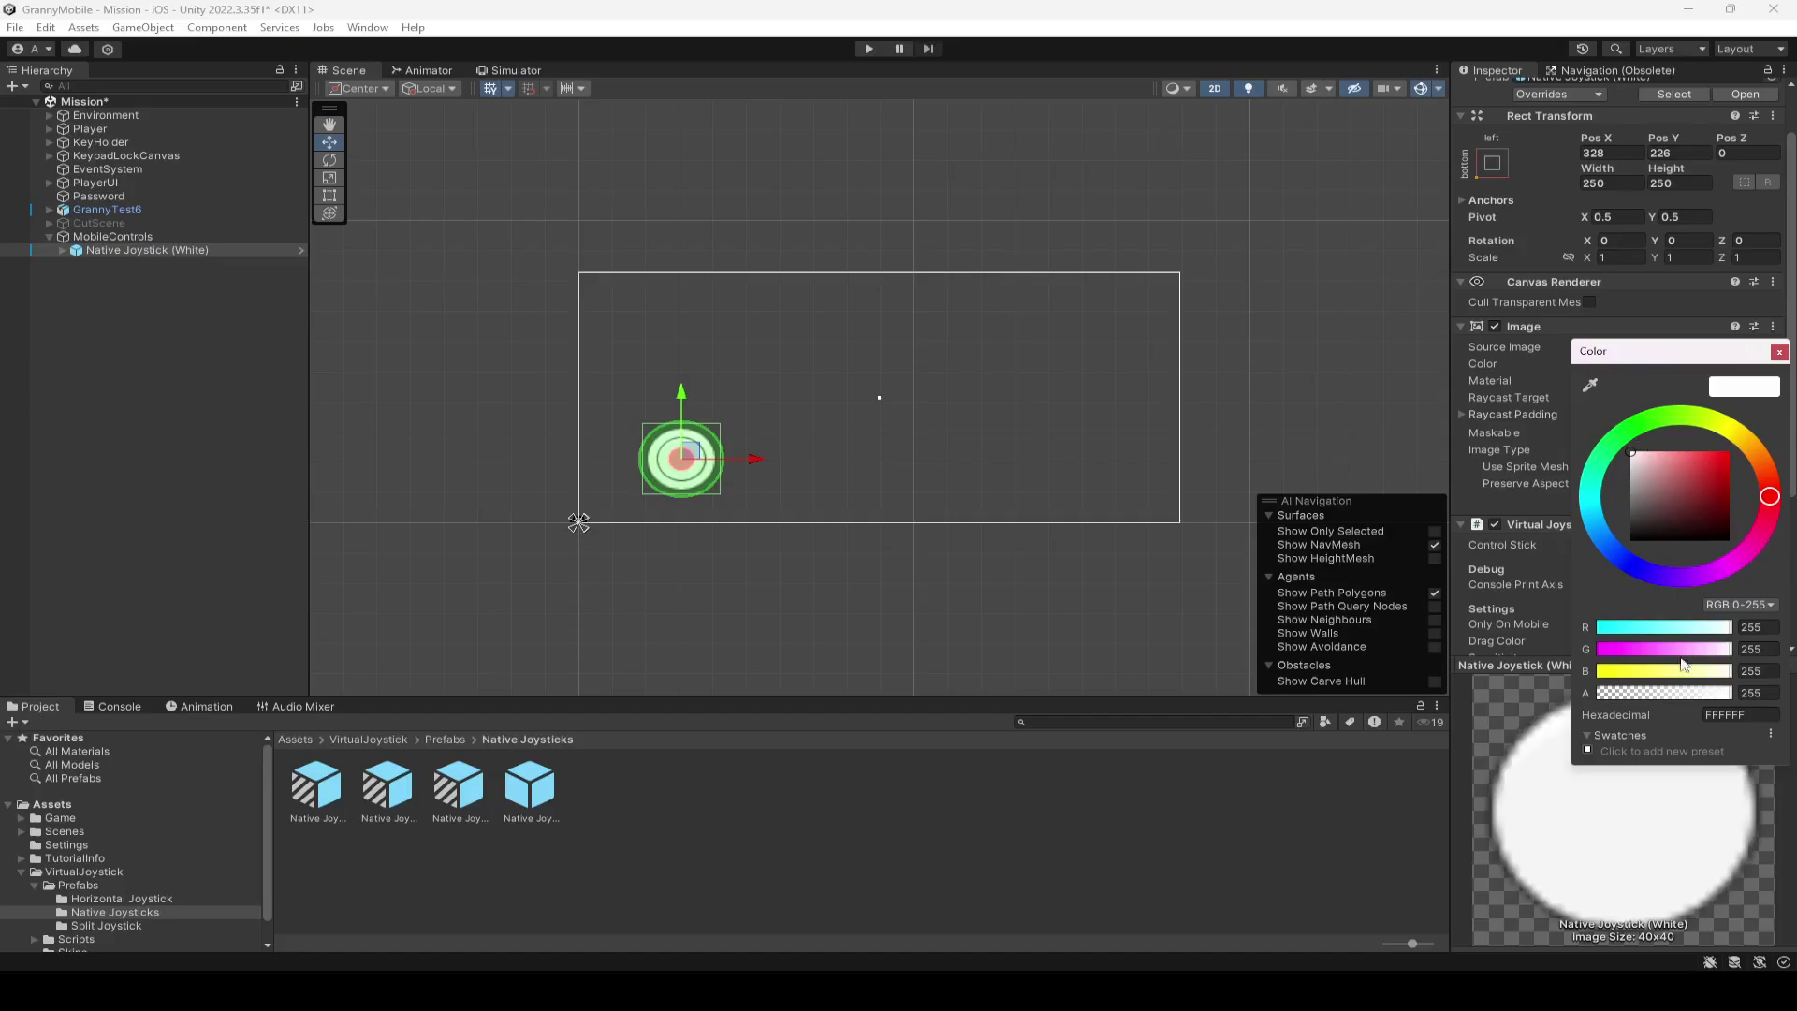
pyautogui.click(1660, 692)
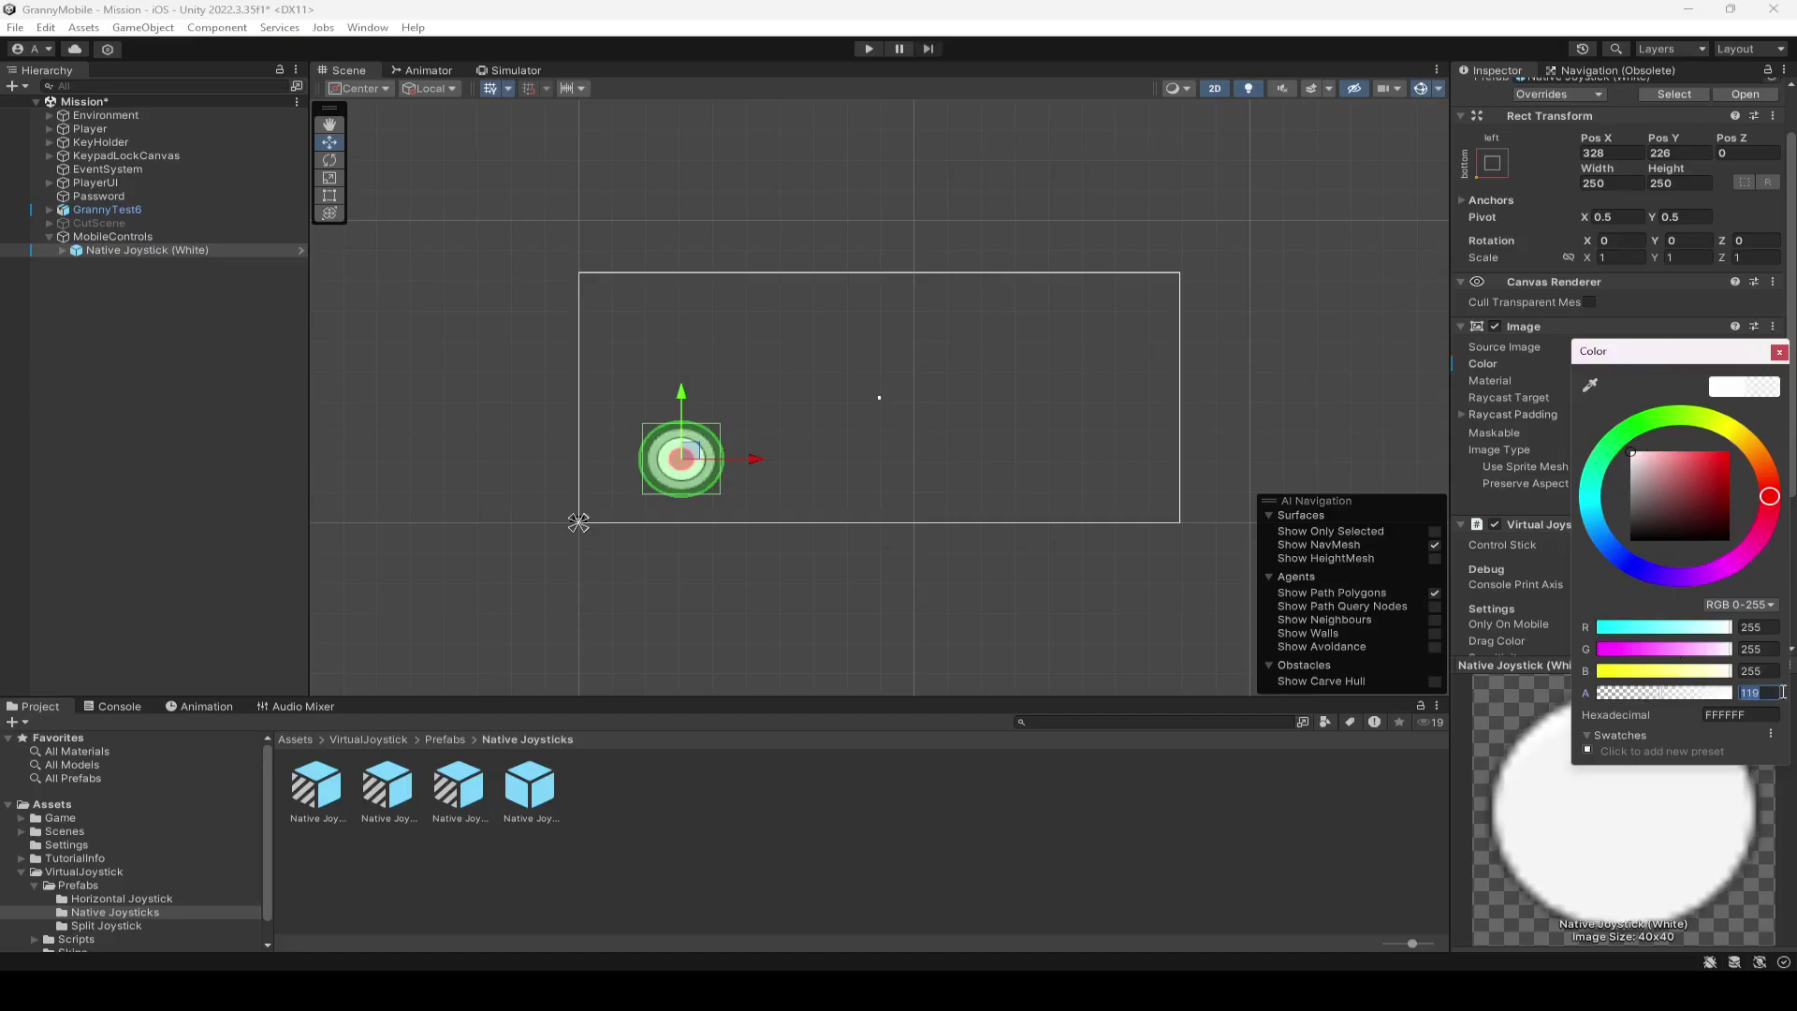
pyautogui.moveTo(1711, 699); pyautogui.dragTo(1626, 694)
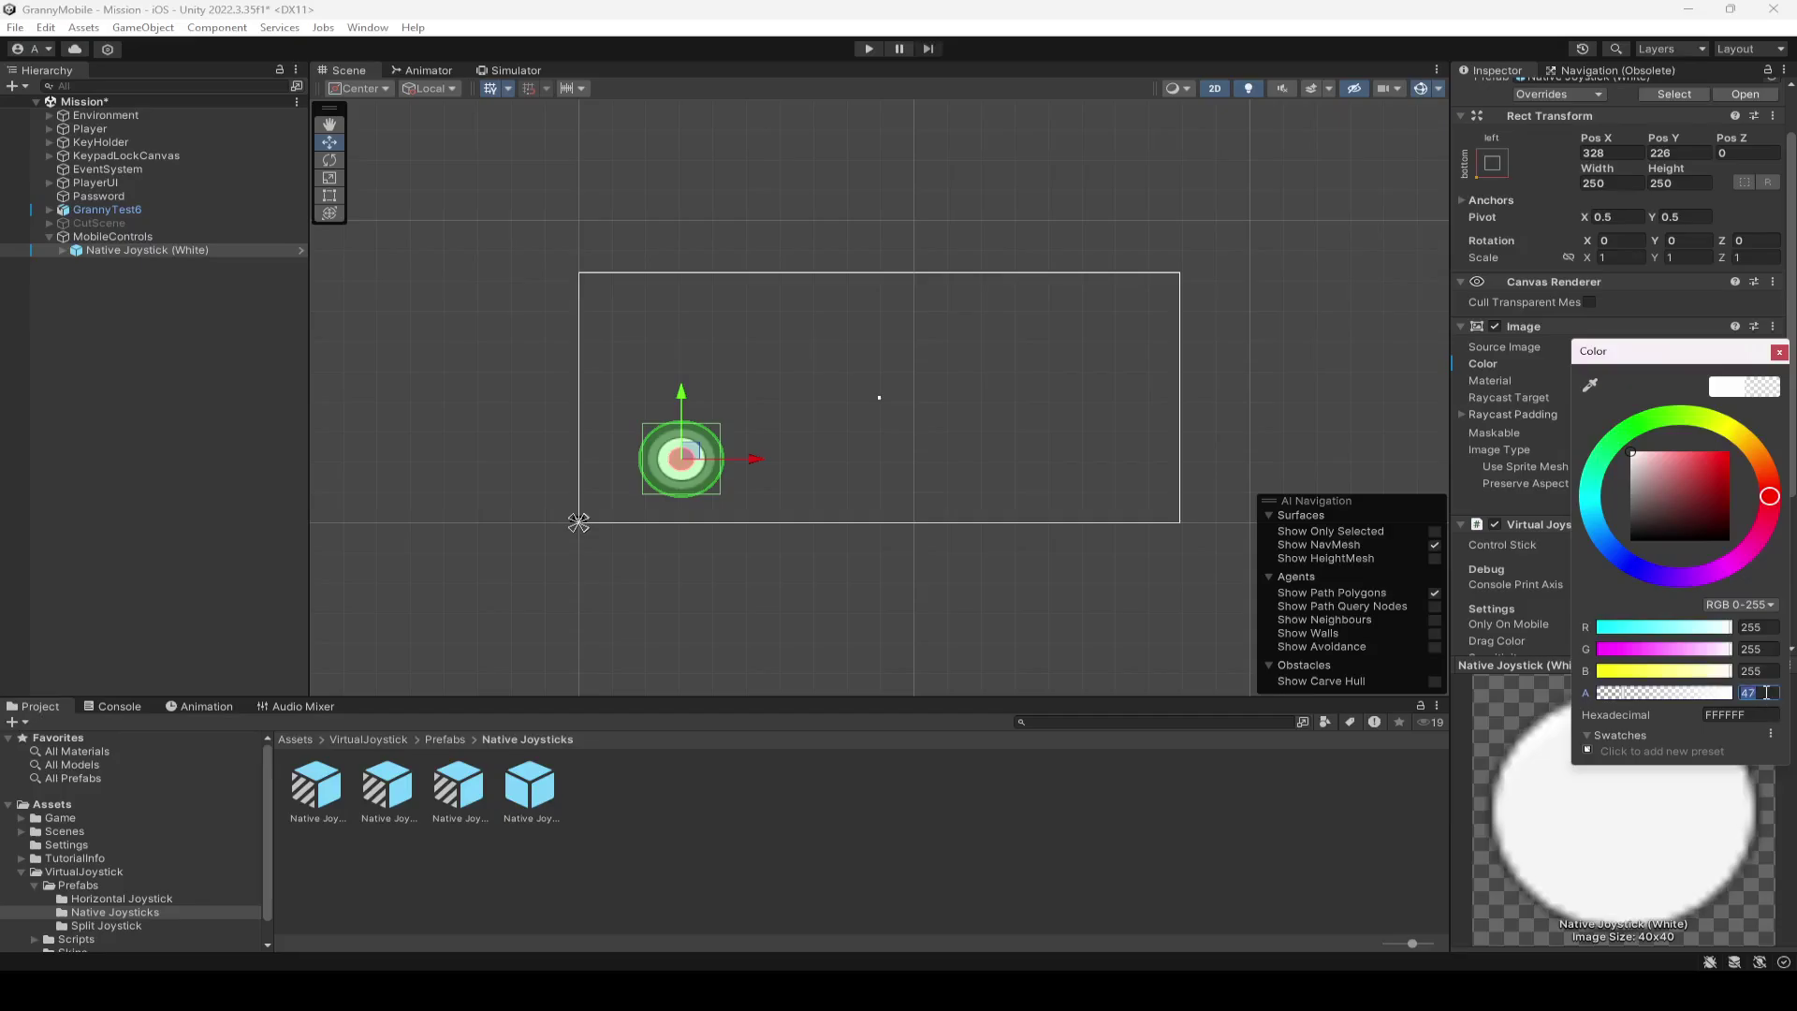
pyautogui.write('30')
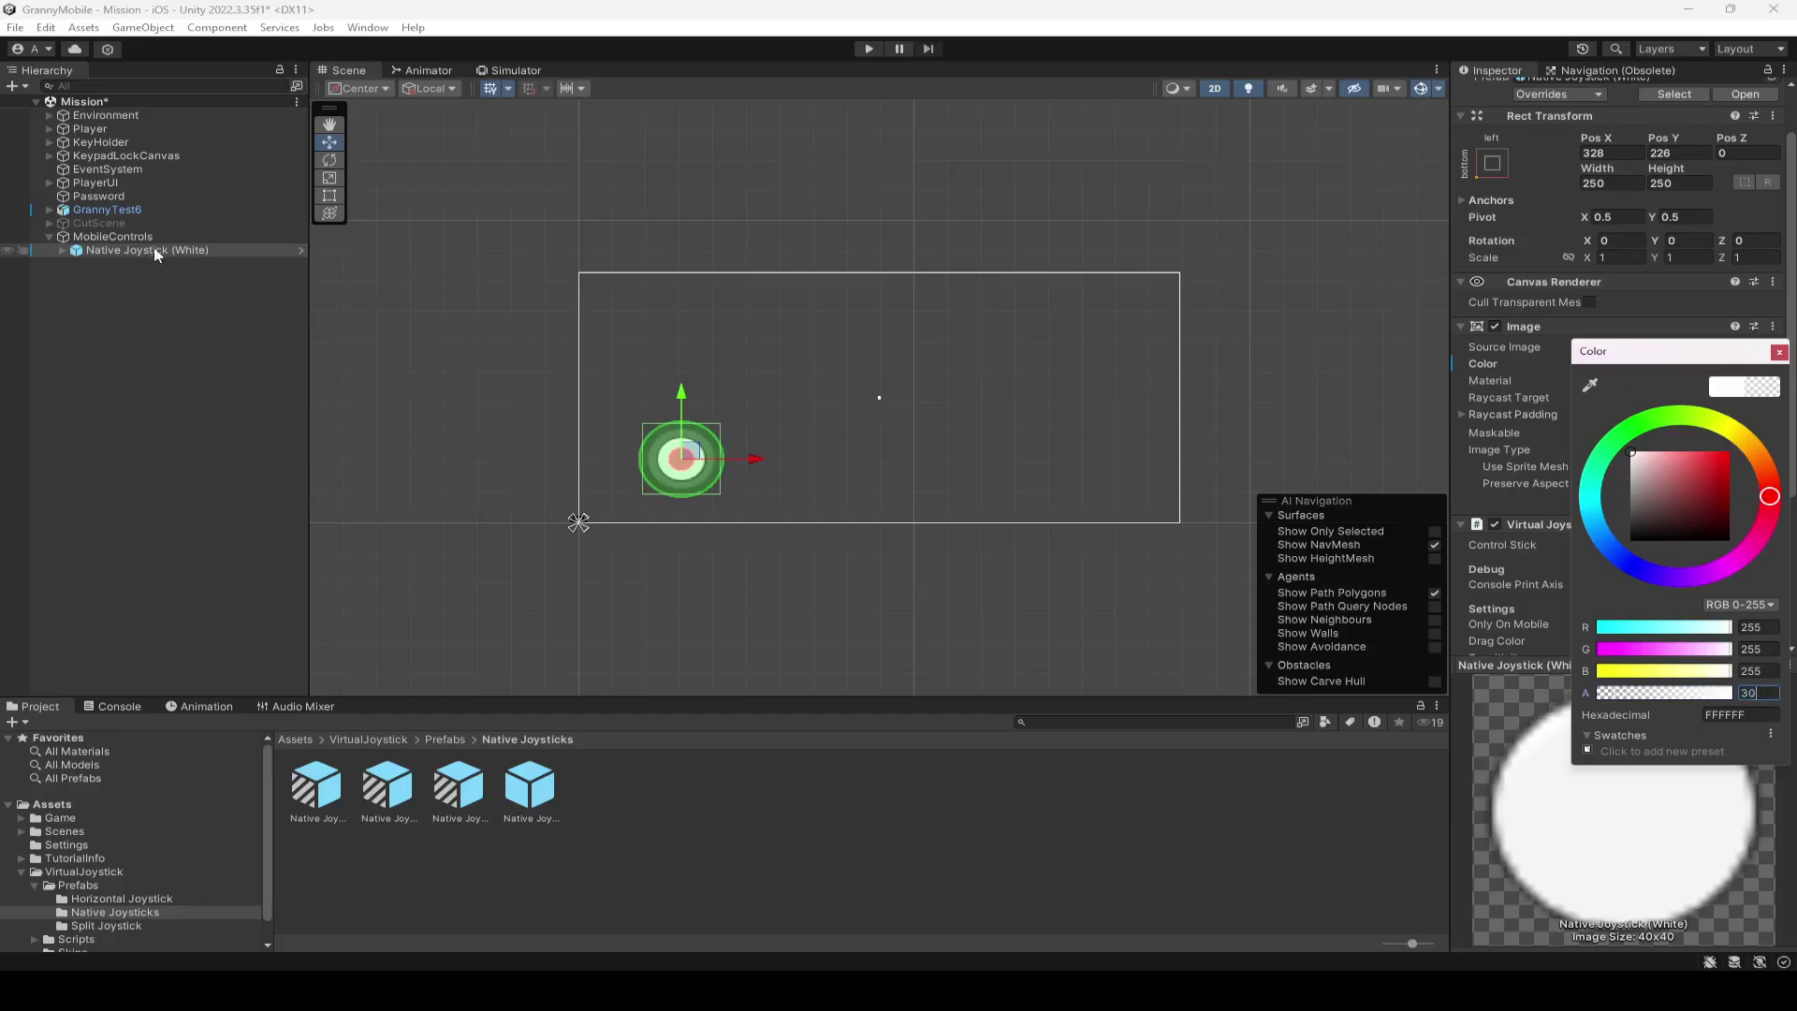
# Step: Give the Control Stick child image alpha 30 too, then preview it in the Simulator
pyautogui.click(61, 250)
pyautogui.click(131, 264)
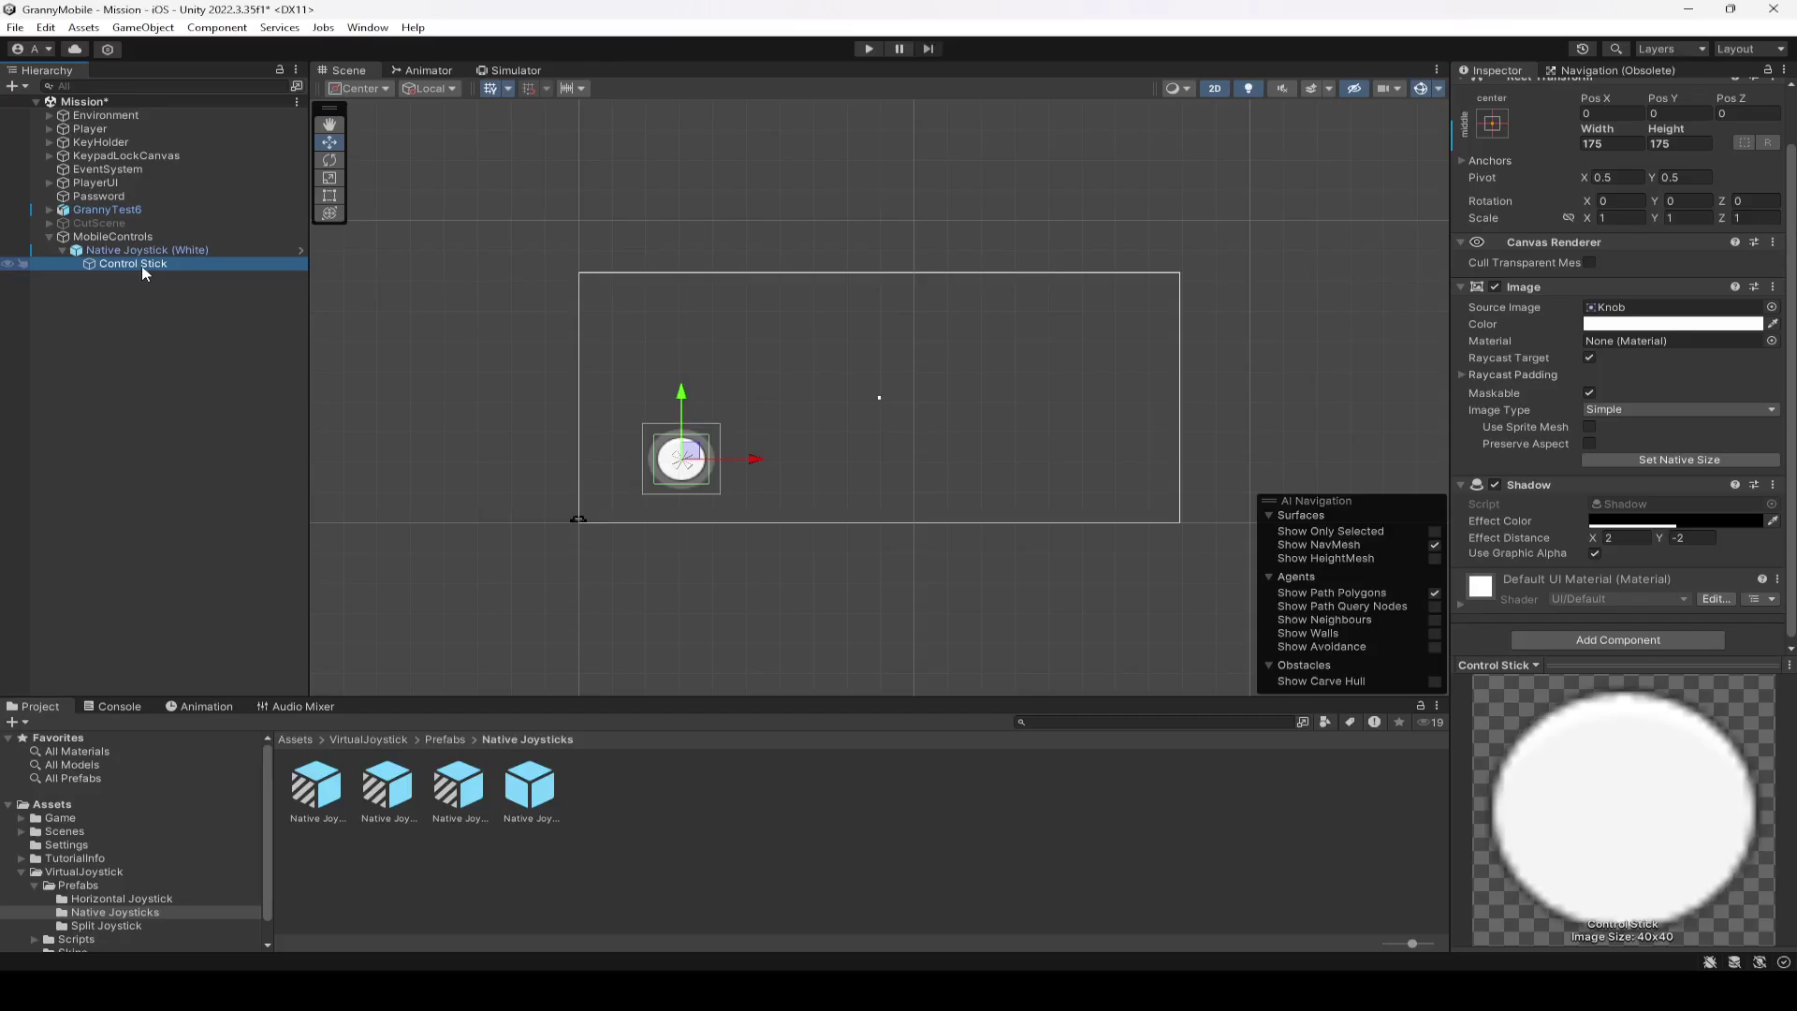
pyautogui.click(1672, 323)
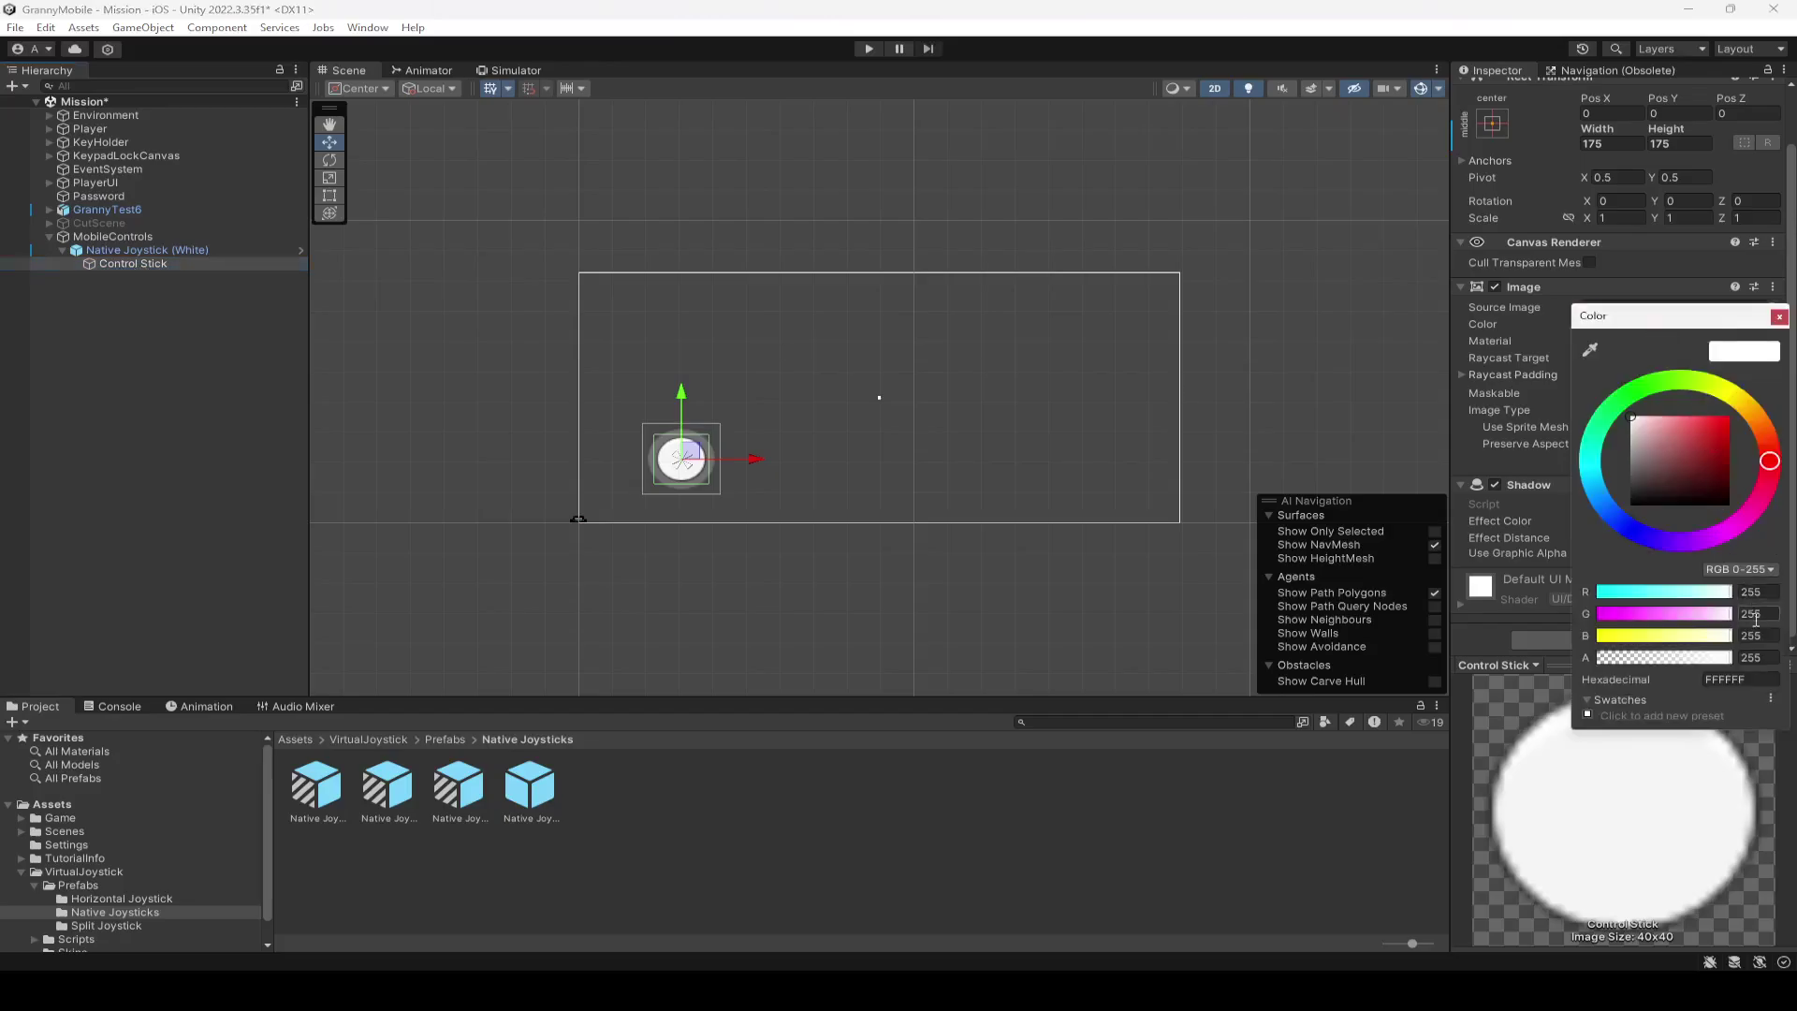
pyautogui.click(1759, 657)
pyautogui.write('30')
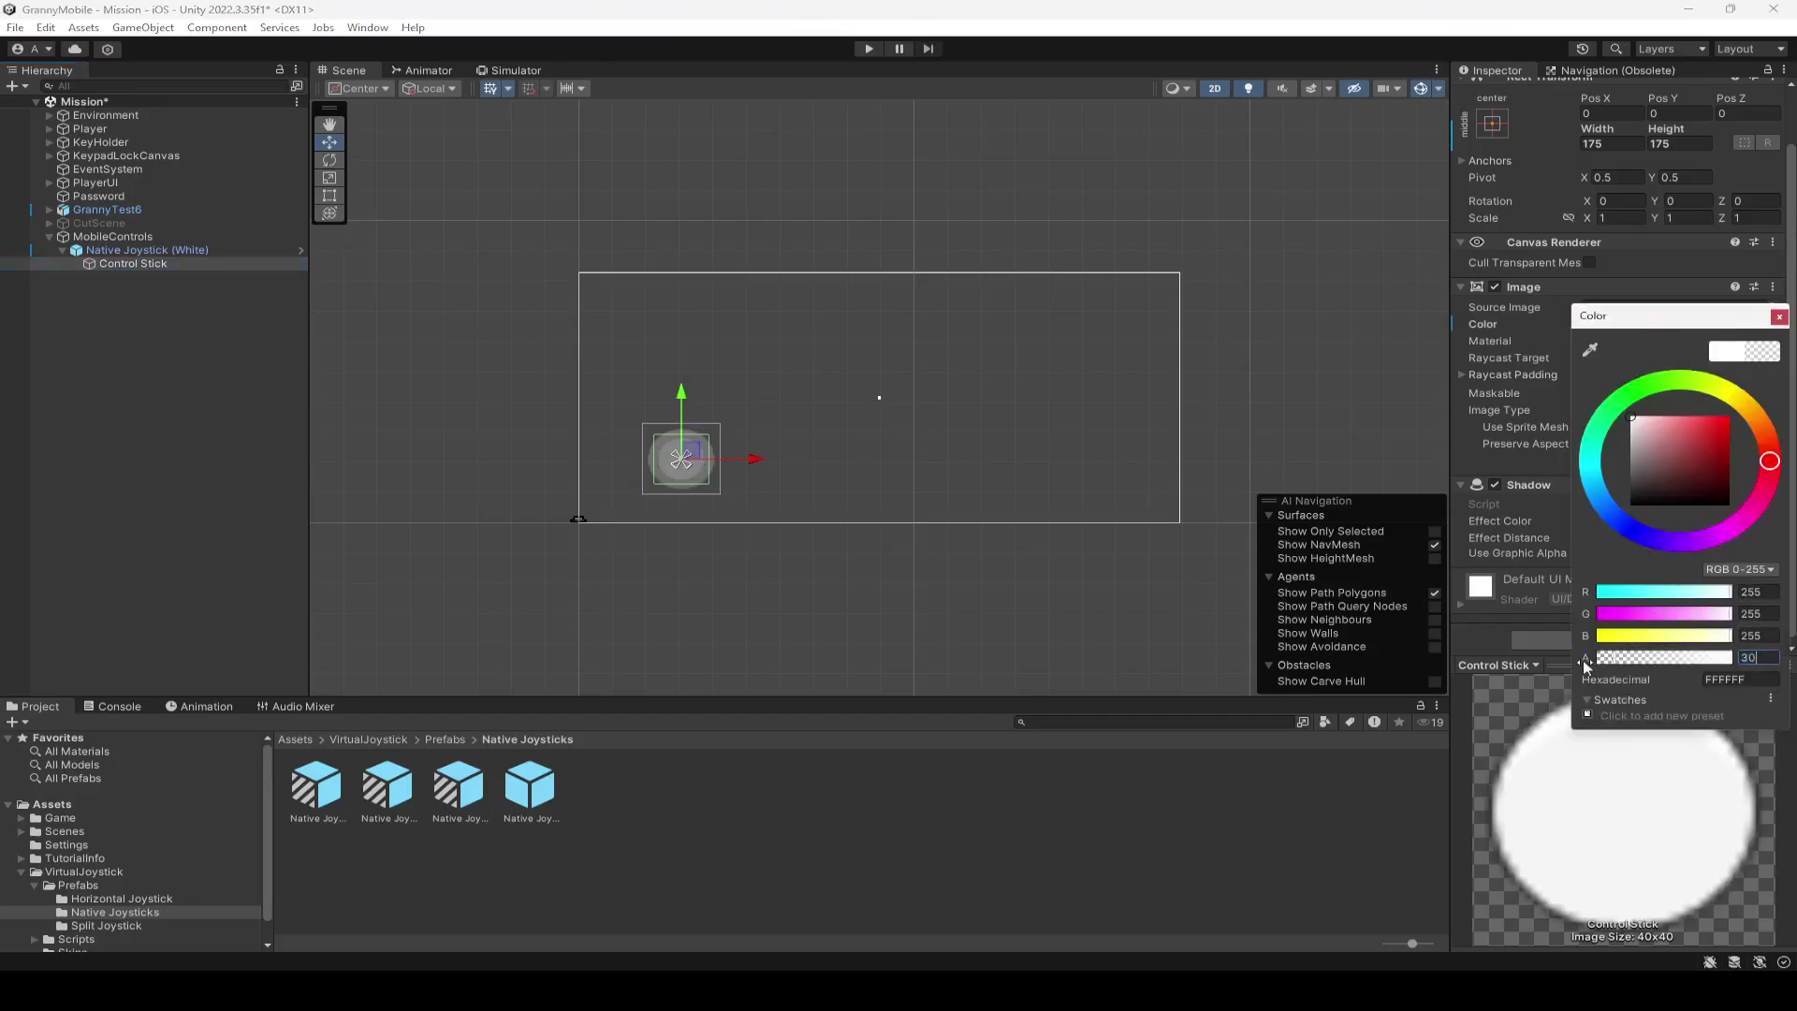
pyautogui.click(1778, 317)
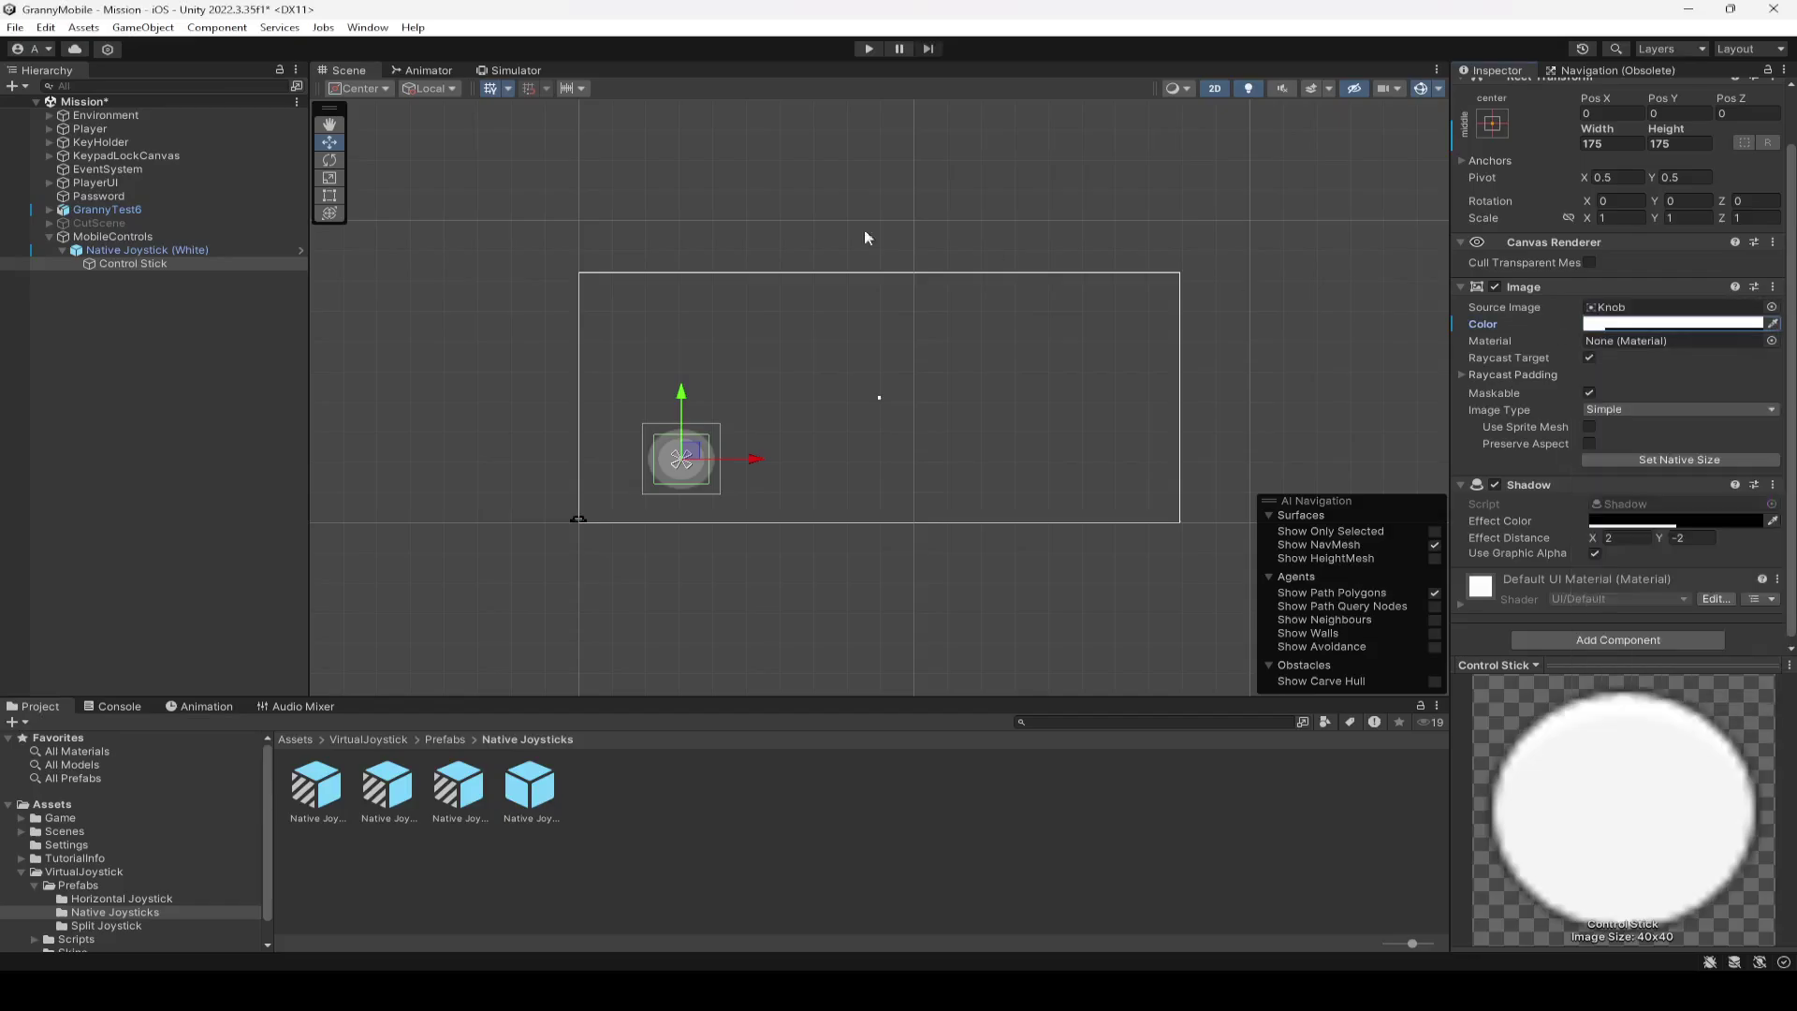
pyautogui.click(517, 71)
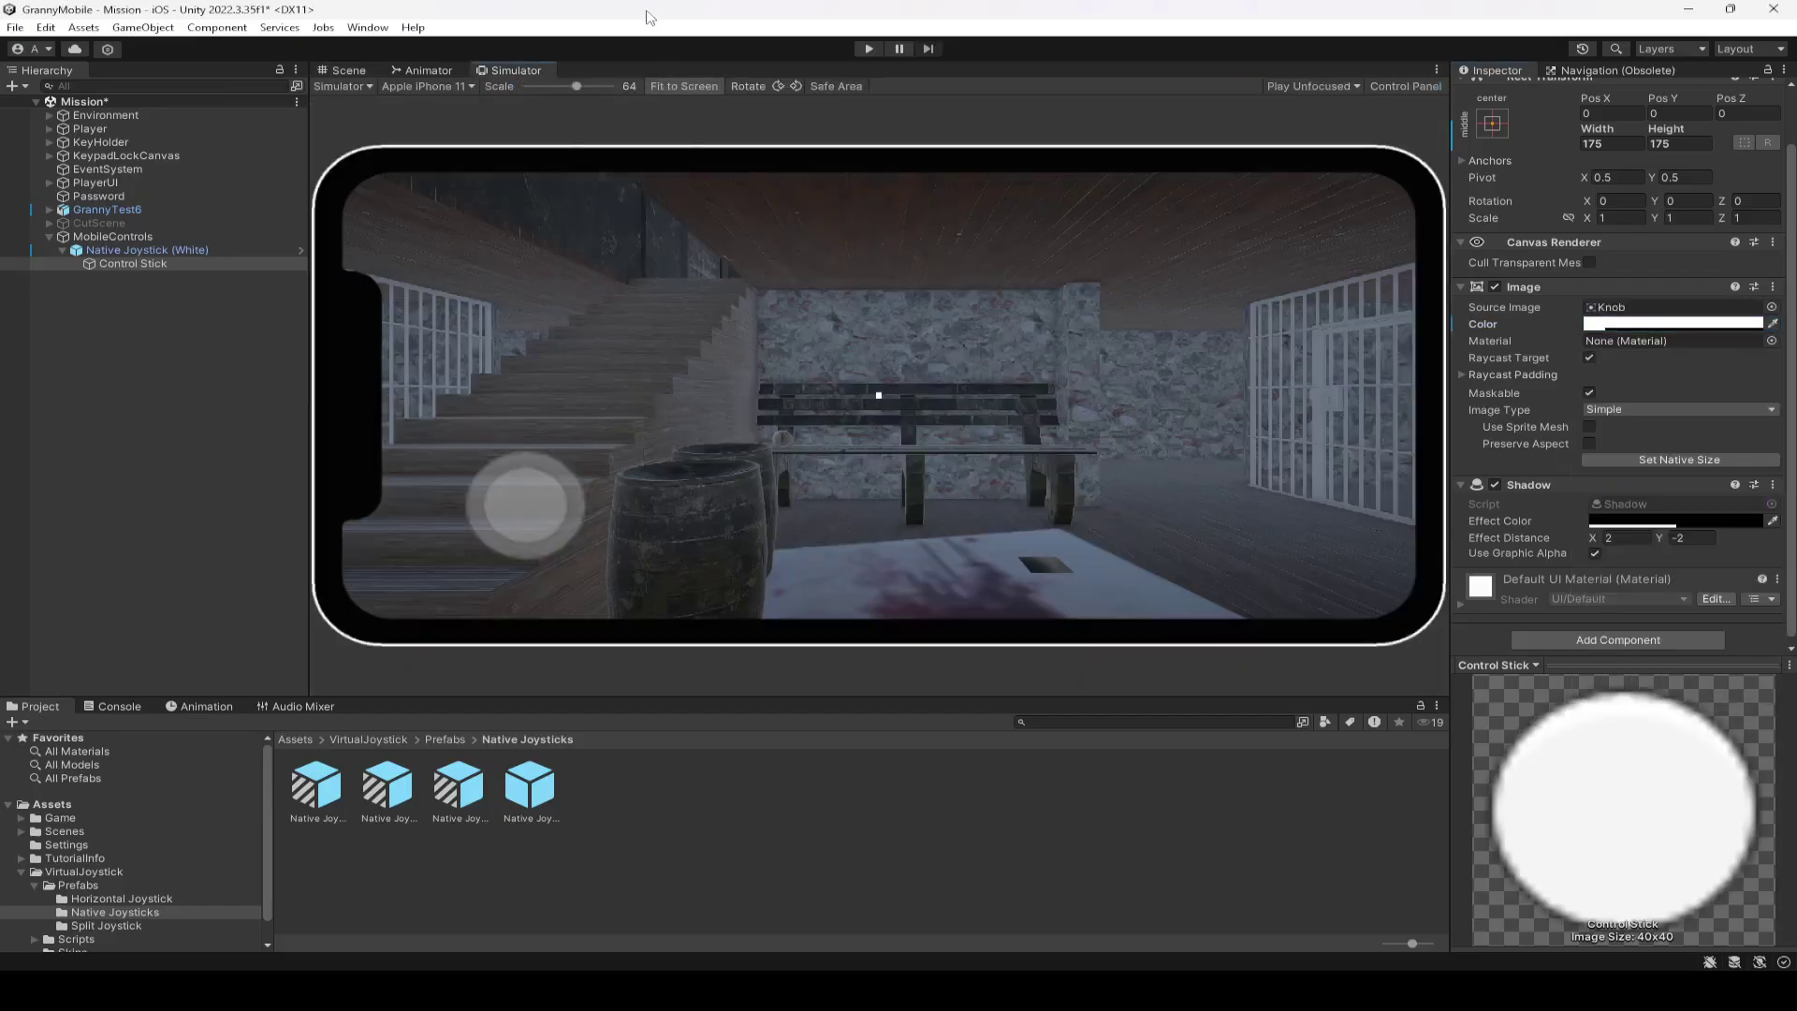
# Step: Save the Mission scene, enter Play mode, and drag the joystick knob to test it
pyautogui.hotkey('ctrl', 's')
pyautogui.click(870, 49)
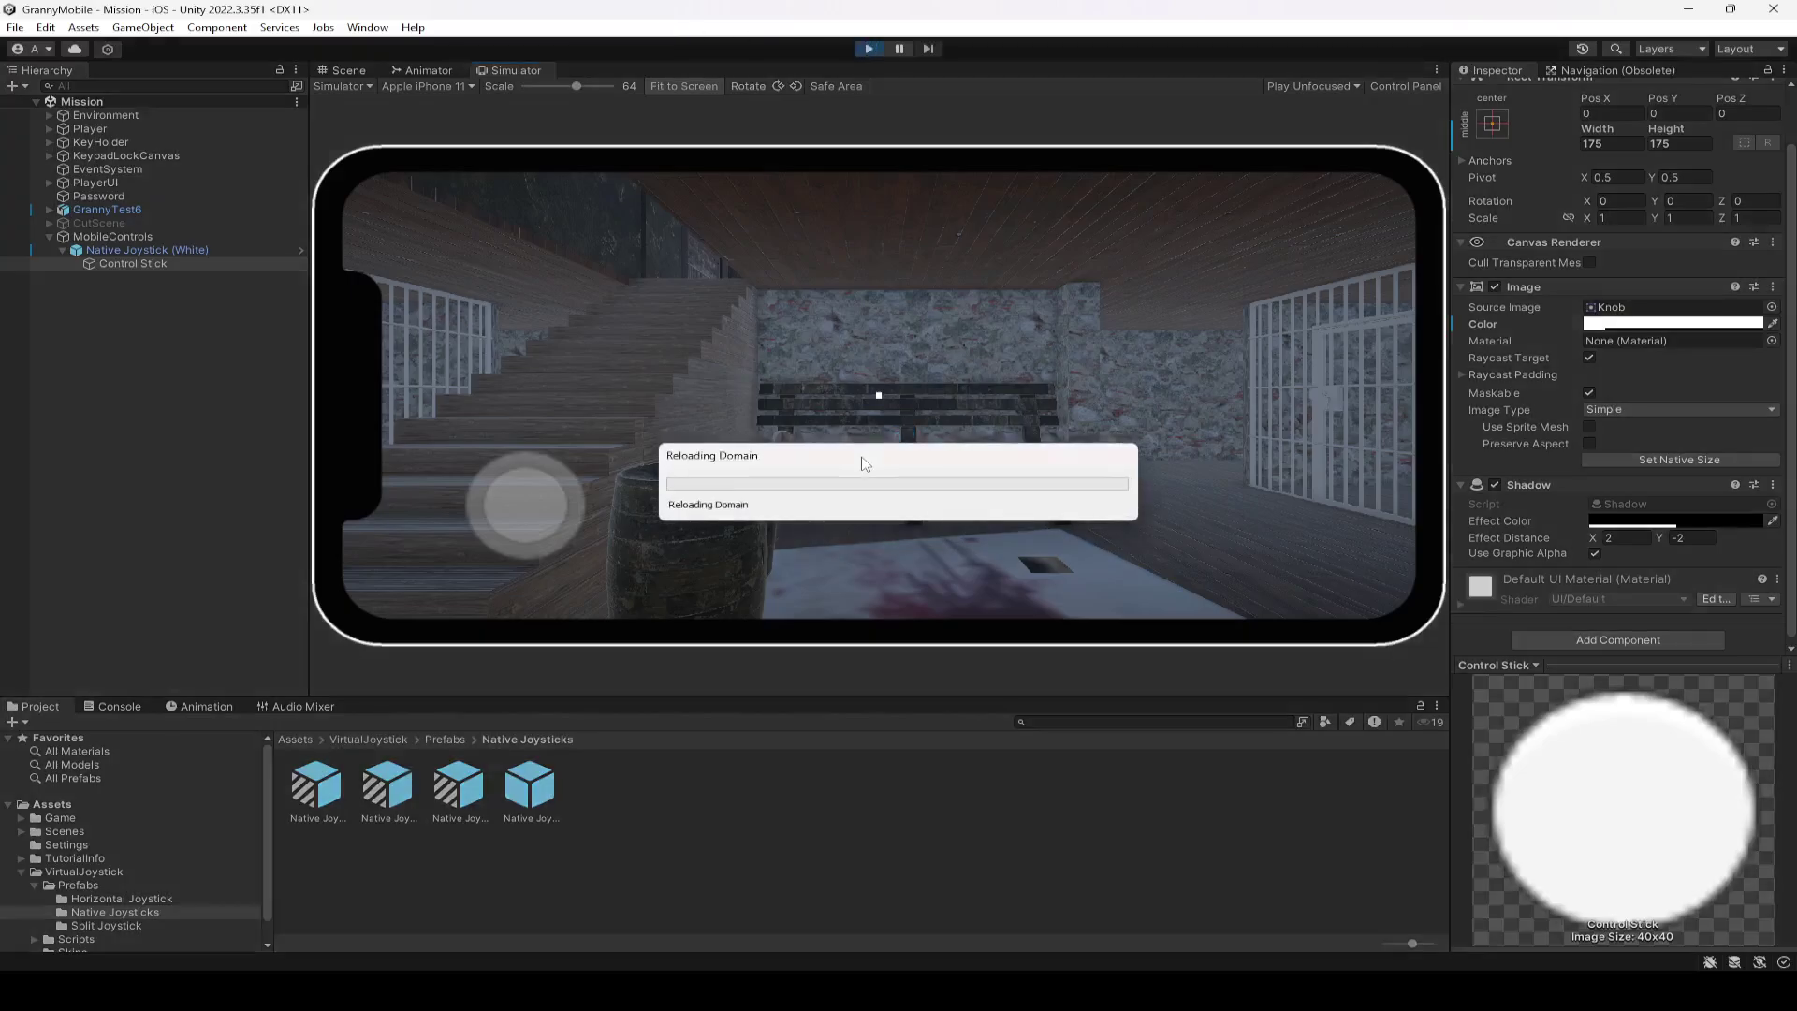
pyautogui.moveTo(554, 502); pyautogui.dragTo(505, 556)
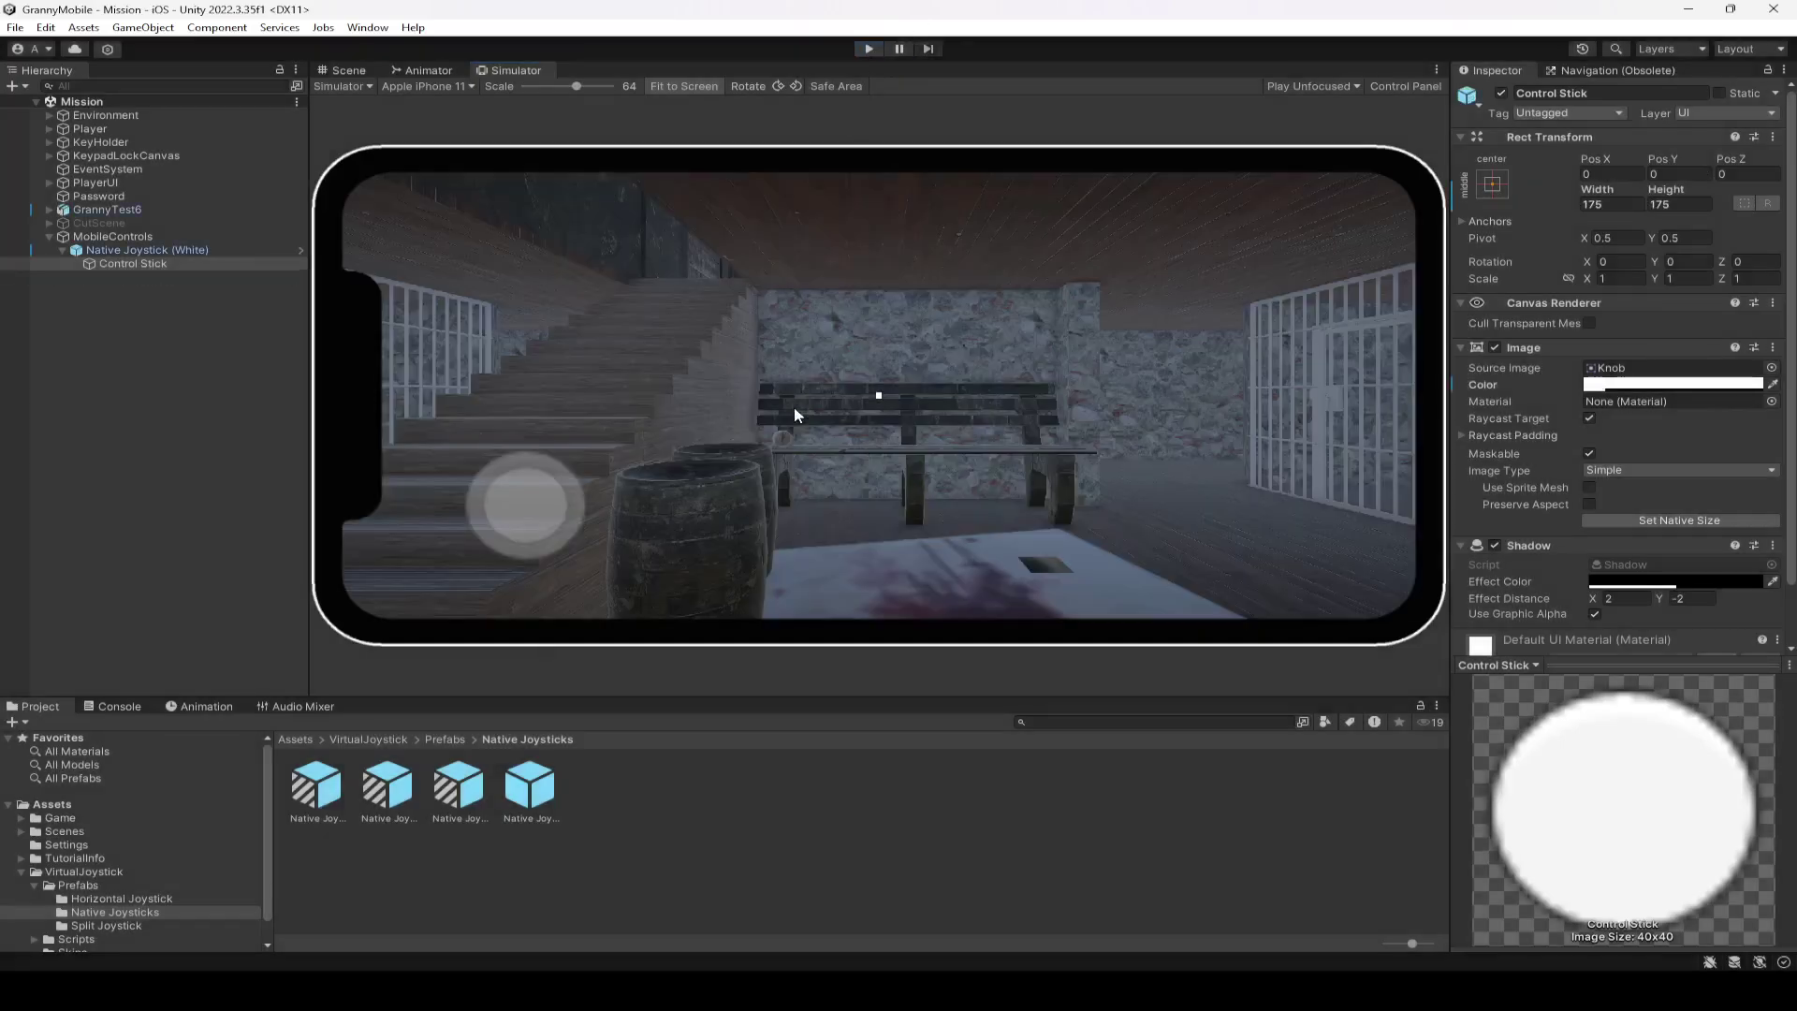